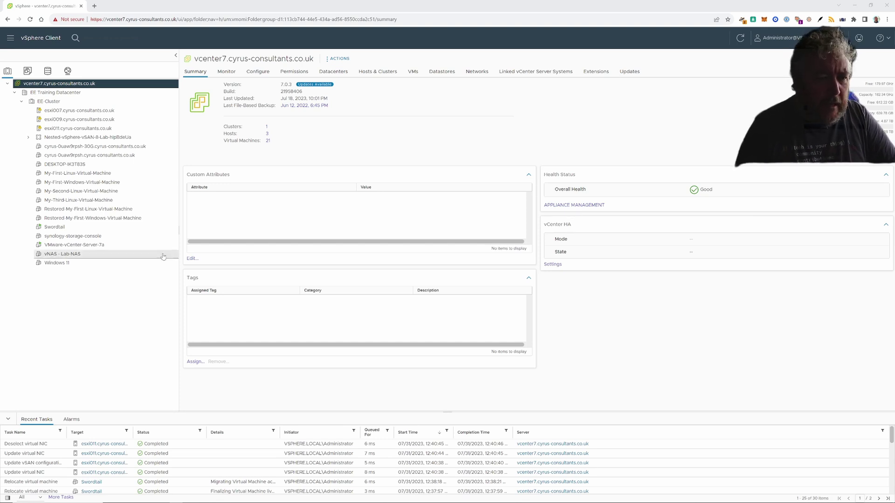
- Show host esxi011's VMkernel adapters list, vmk0 through vmk6, from the inventory
click(125, 246)
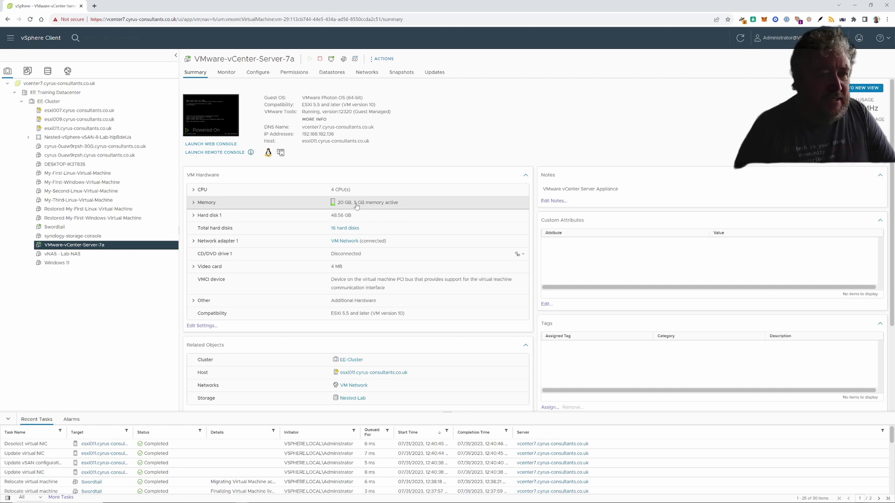
click(116, 129)
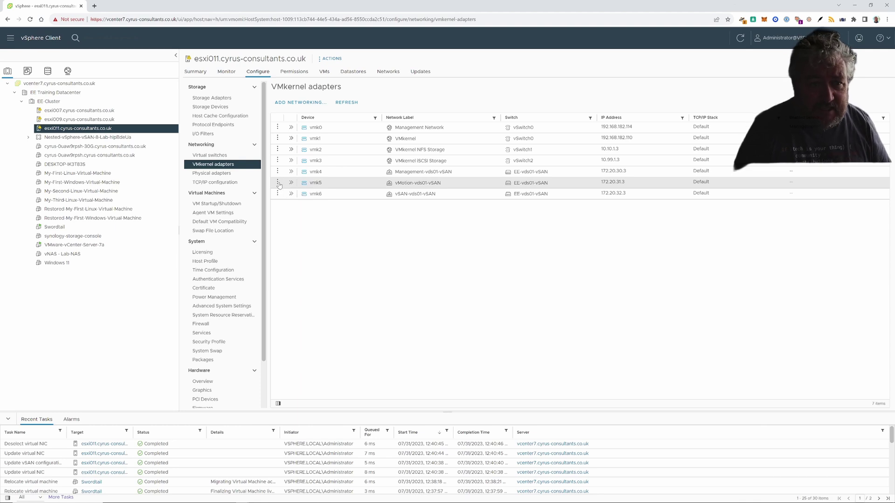
- Enable the vMotion service on esxi011's vmk5 adapter
click(279, 183)
click(298, 178)
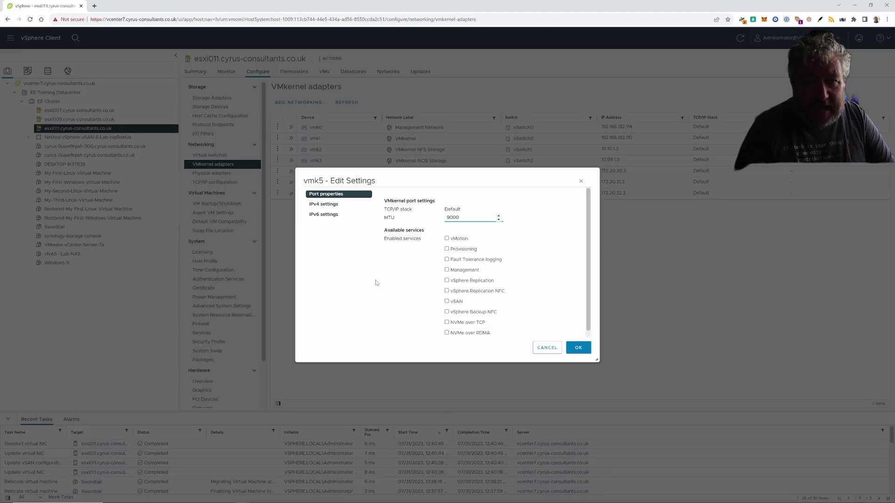
click(447, 239)
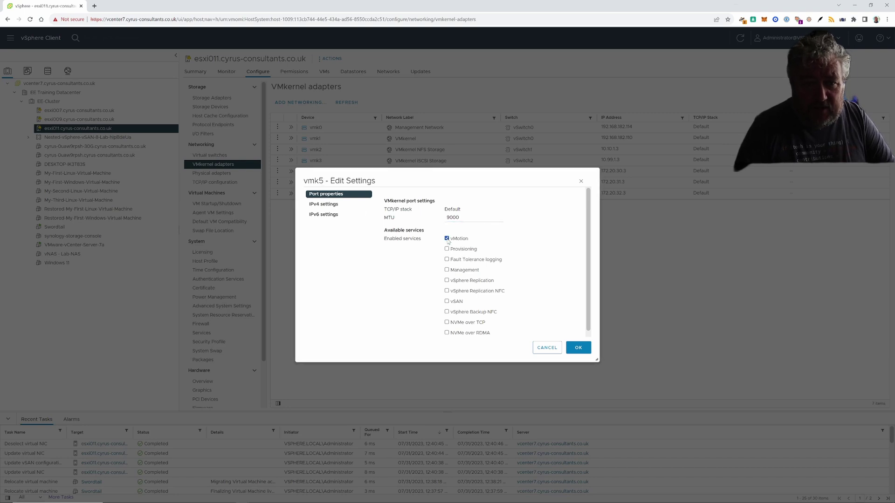
click(577, 348)
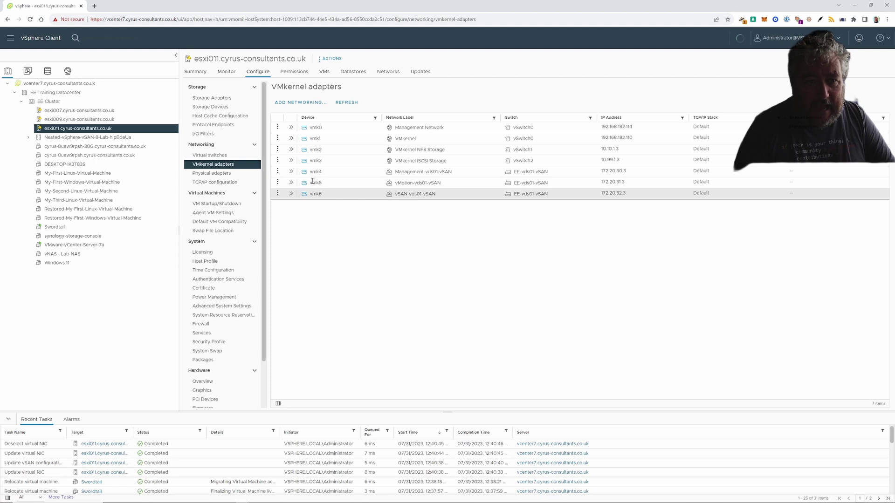
- Enable the vSAN service on esxi011's vmk6 adapter
click(277, 194)
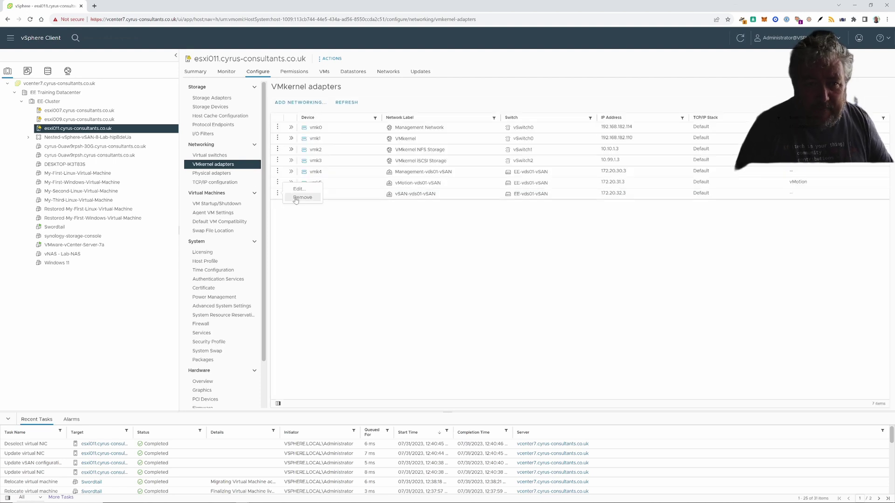
click(298, 189)
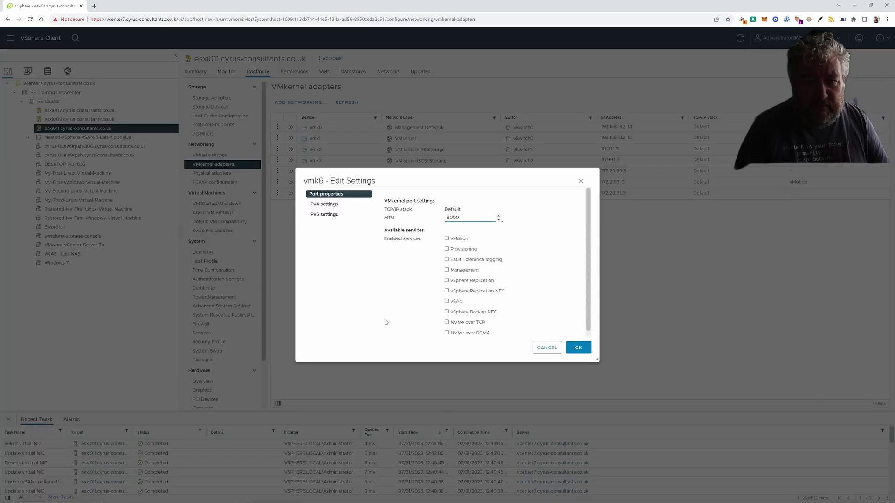
click(447, 301)
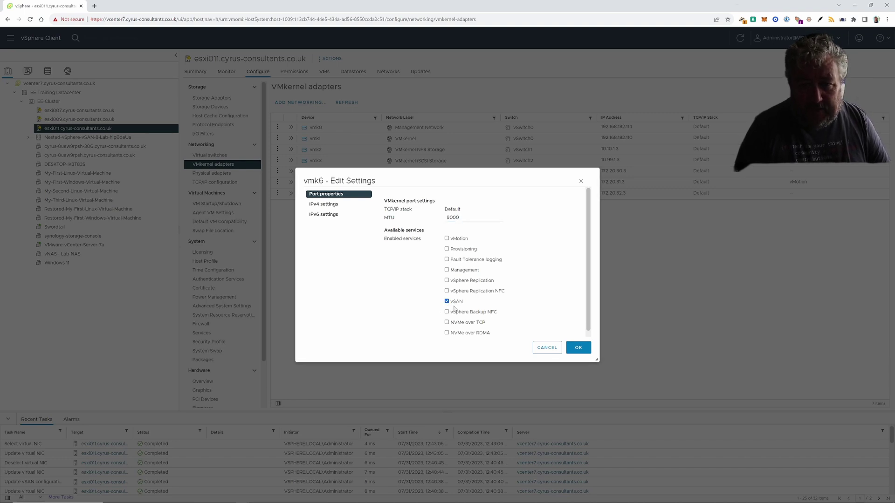
click(577, 350)
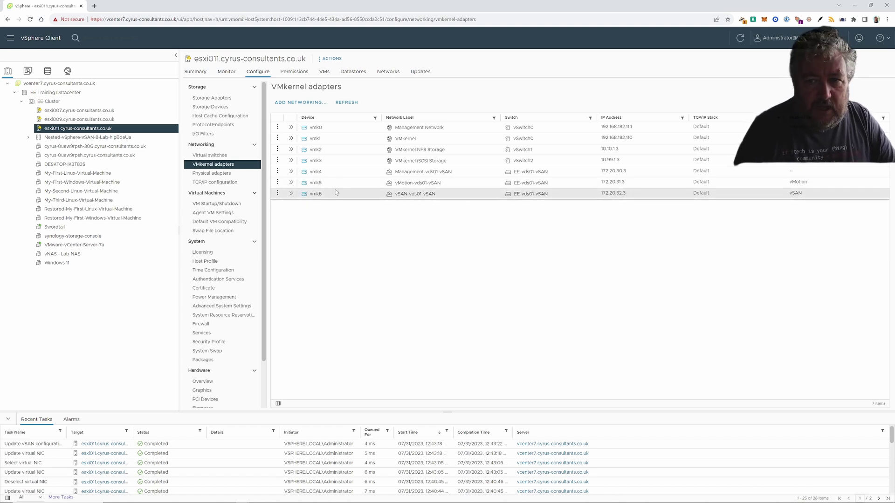
- Bring up the COM3 PuTTY switch console and log in with the switch username and password
mouse_move(269, 499)
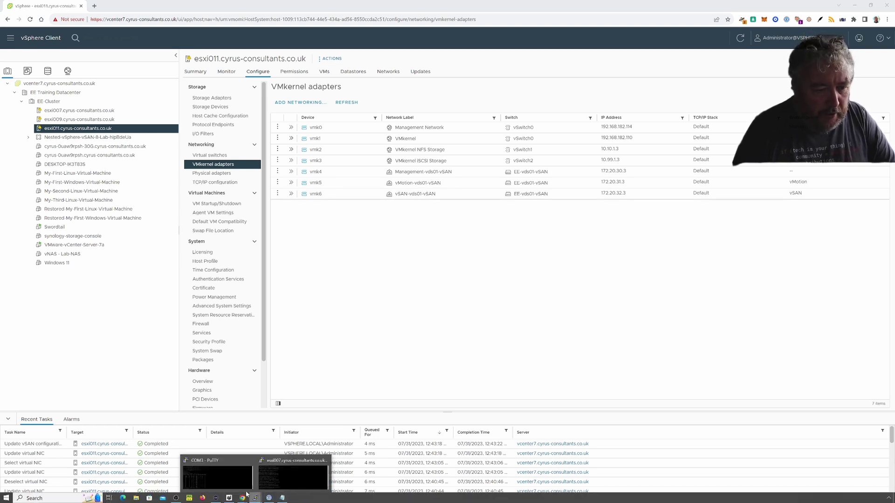
click(255, 498)
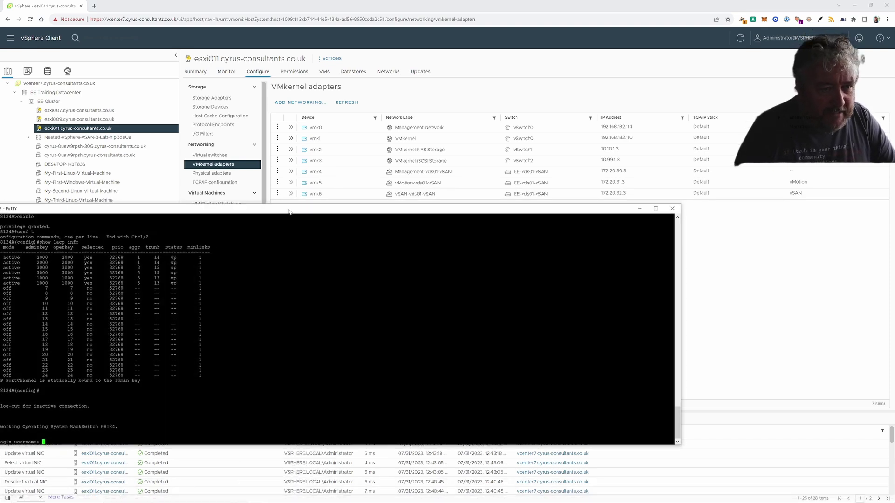
drag(289, 211, 393, 190)
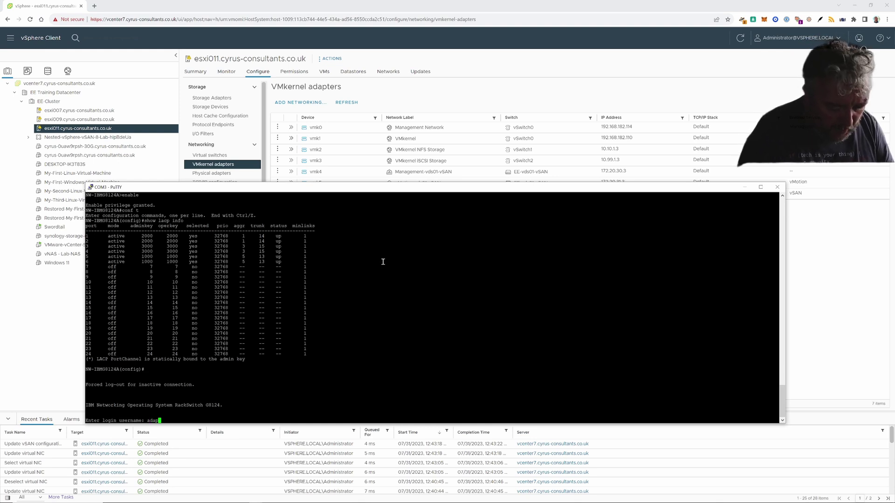
key(Return)
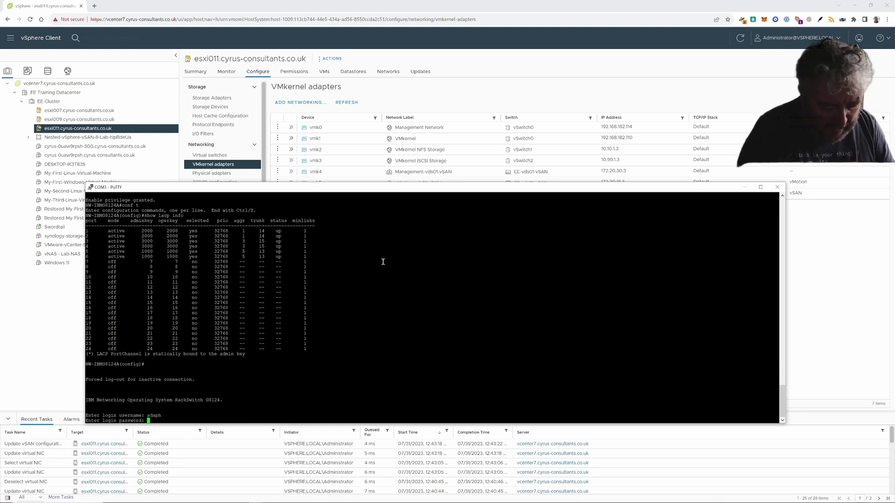
key(Return)
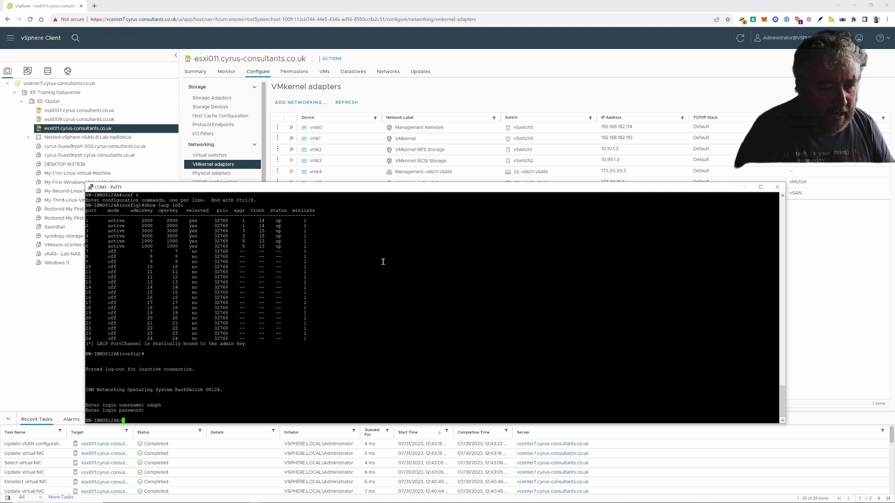
- Run enable, conf t and show lacp info to confirm ports 1–6 active, then minimise PuTTY
text(enable)
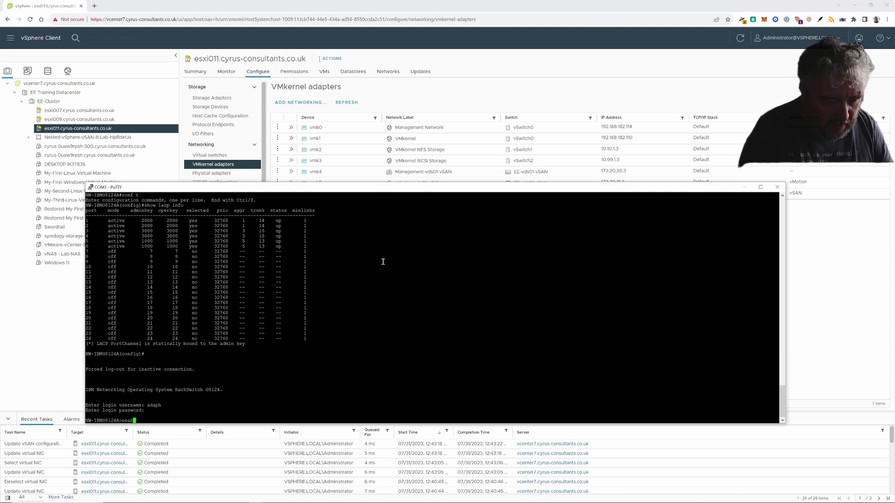
key(Return)
text(conf t)
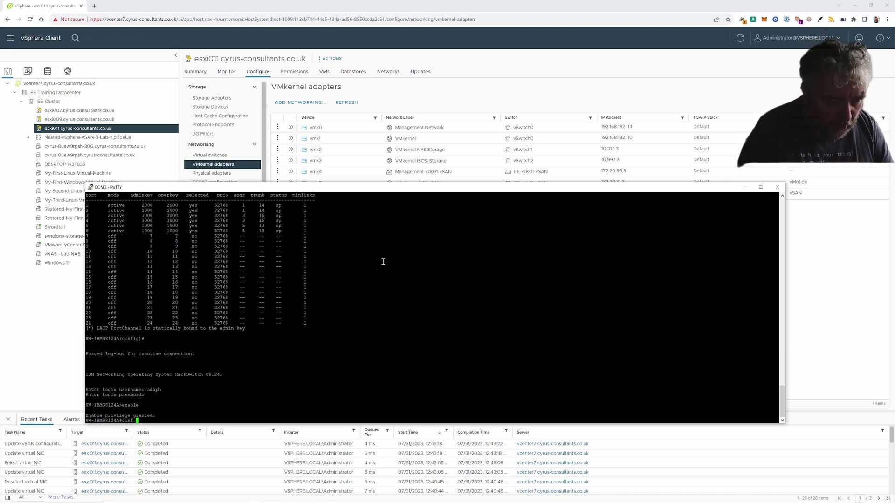
key(Return)
text(conf t)
key(Up)
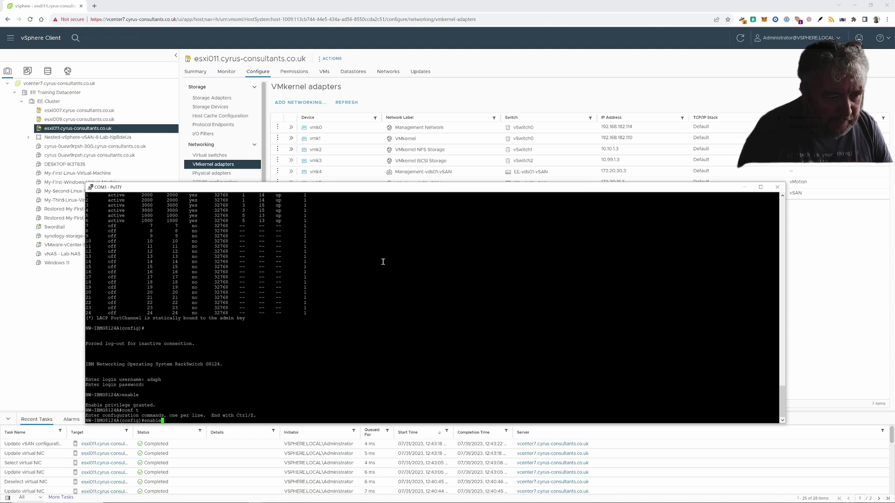
key(BackSpace)
key(BackSpace)
key(BackSpace)
key(BackSpace)
key(BackSpace)
key(BackSpace)
text(sho)
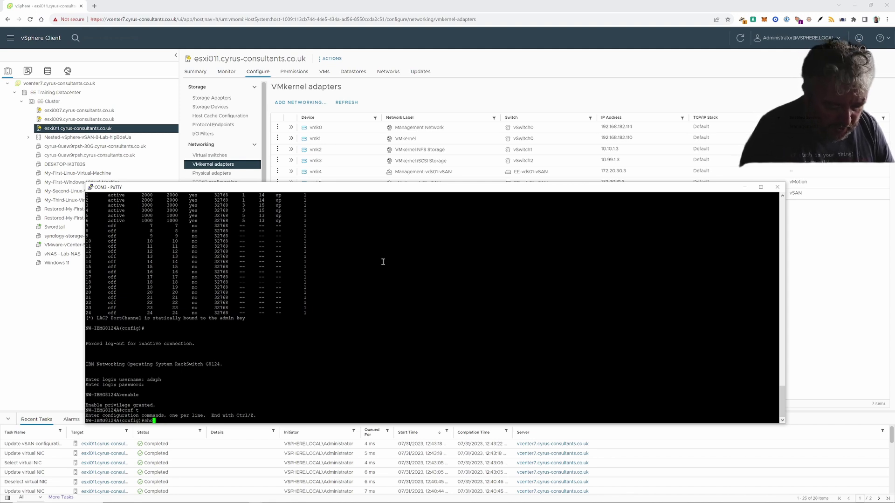
text(w lacp info)
key(Return)
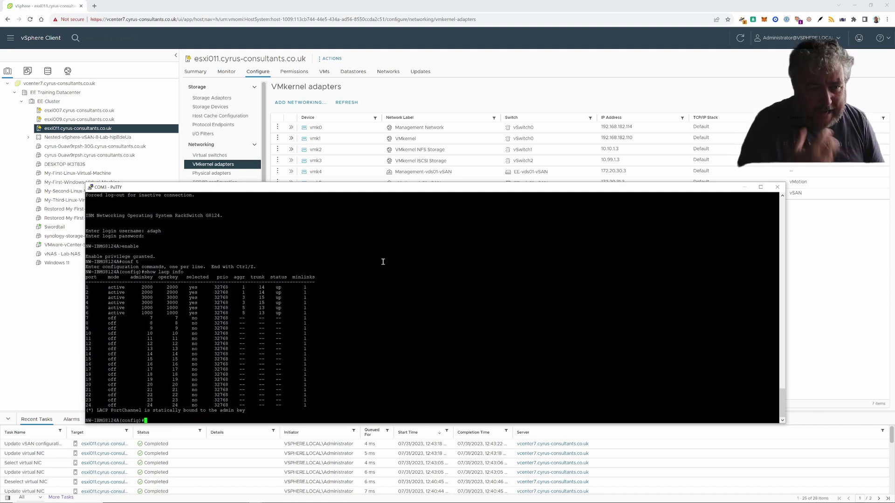
click(744, 188)
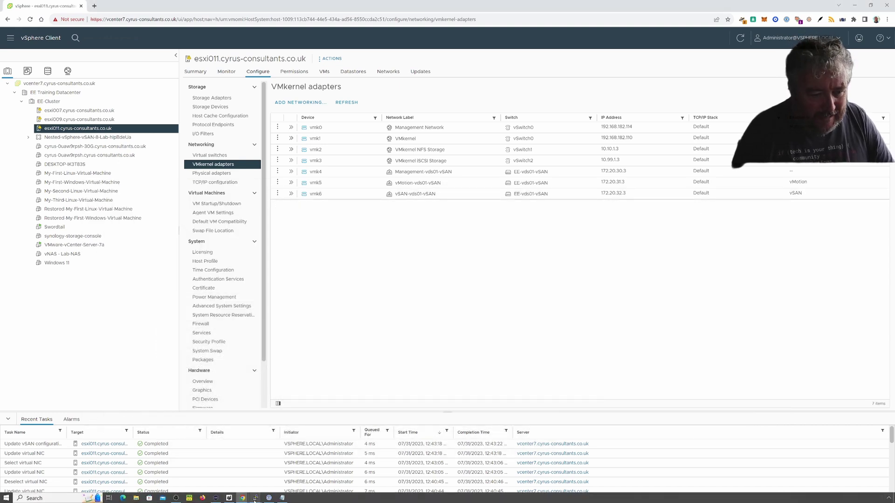
mouse_move(254, 499)
click(307, 471)
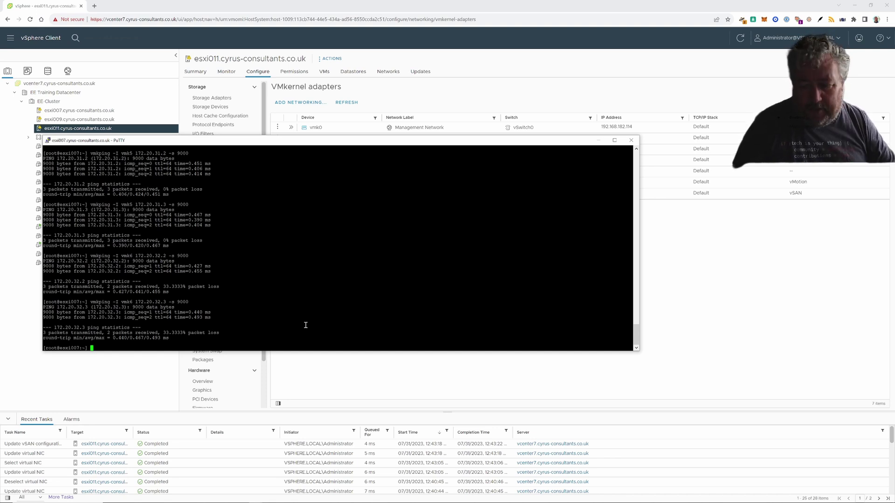
click(599, 140)
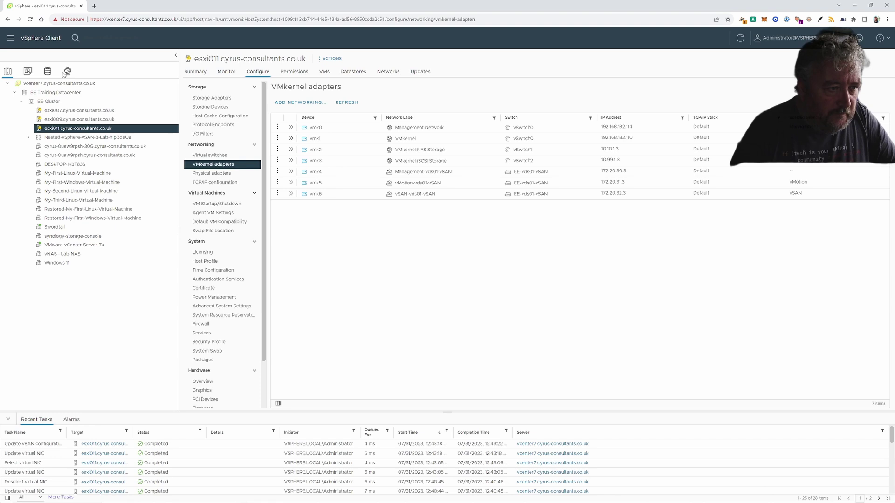
- Review esxi007's datastores, browsing the intel-optane1 and intel-optane2 files before returning to the list
click(68, 110)
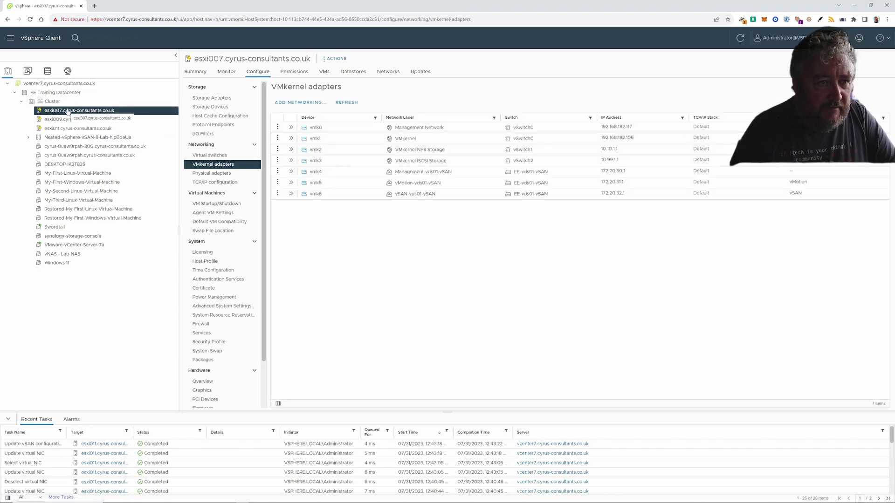
click(353, 72)
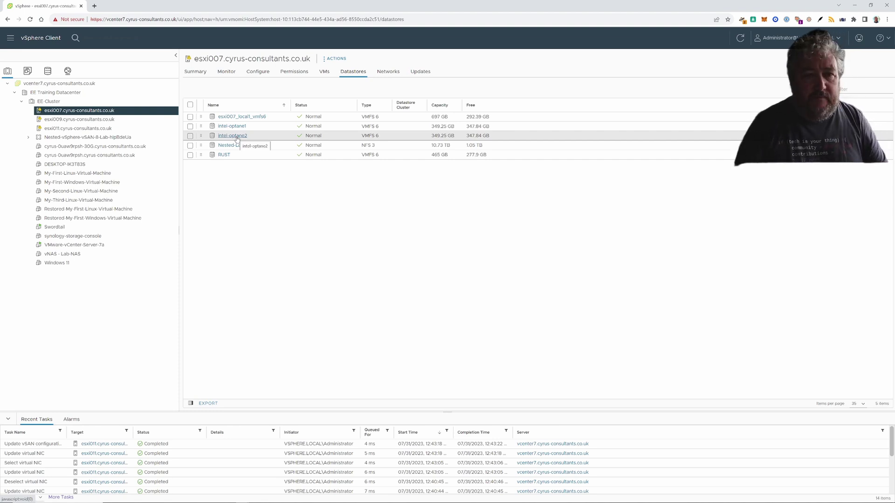
click(237, 130)
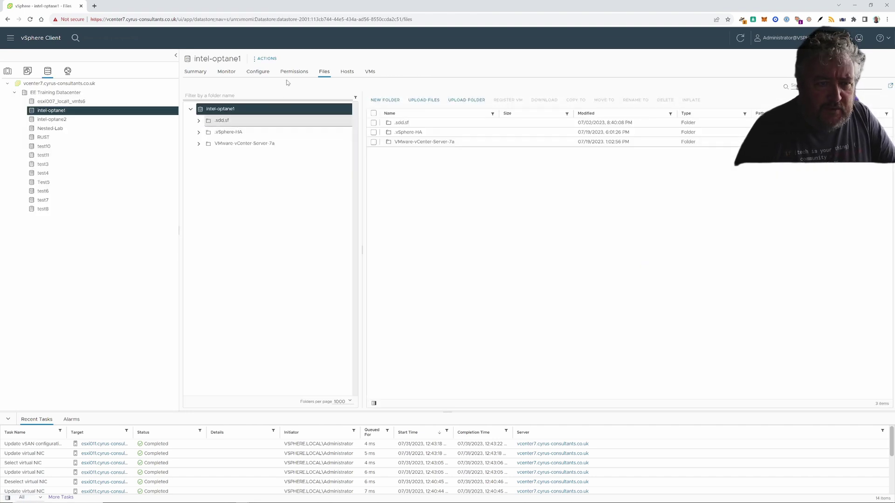
click(250, 144)
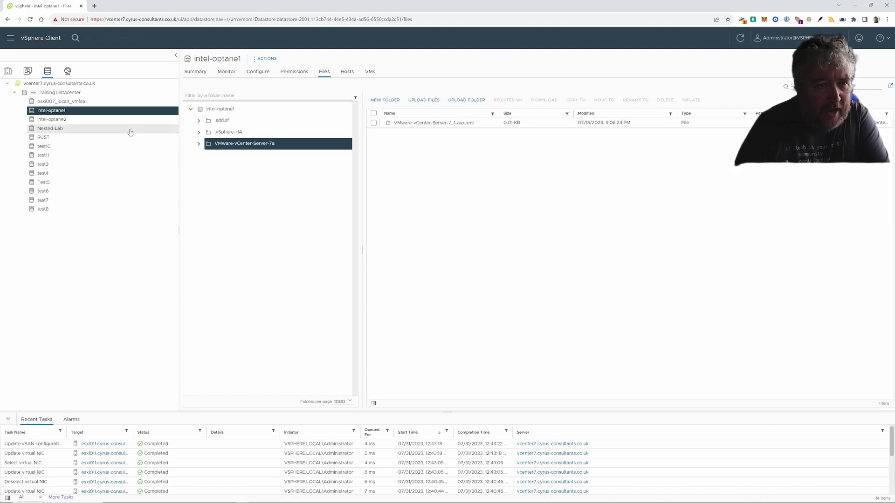
click(60, 120)
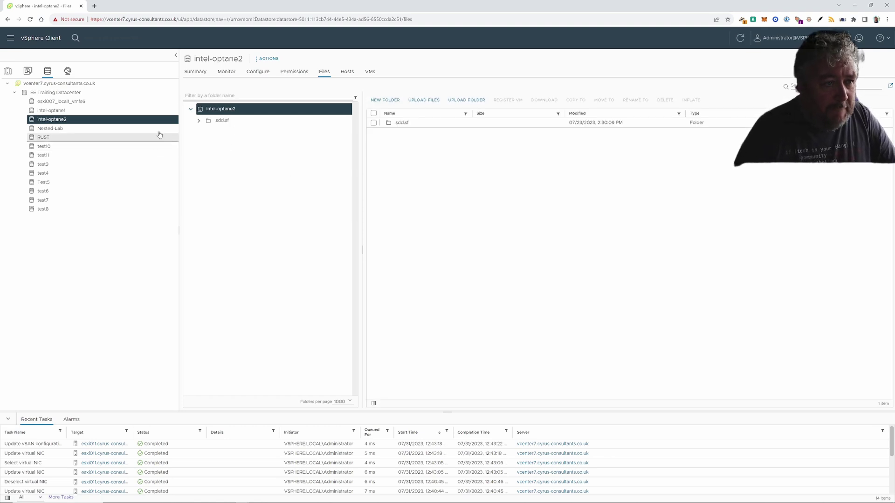
click(8, 71)
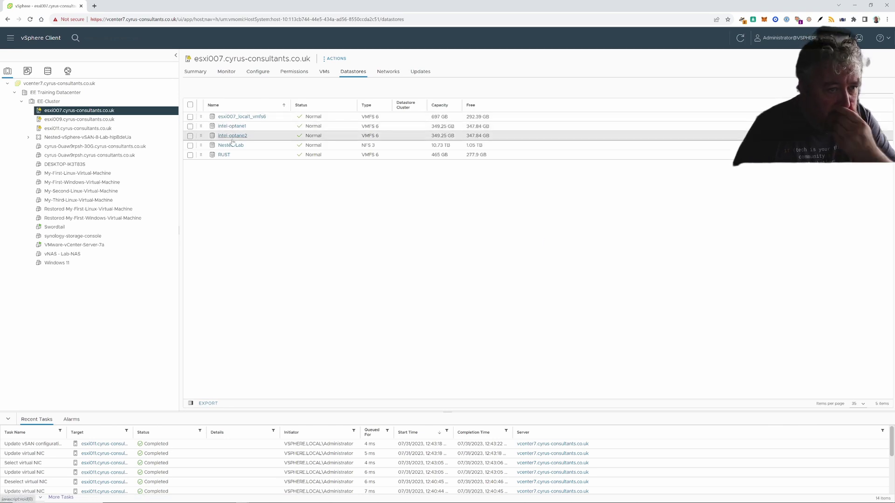
- Erase the VMFS partitions on both 349.32 GB Intel NVMe disks under esxi007's Storage Devices
click(260, 74)
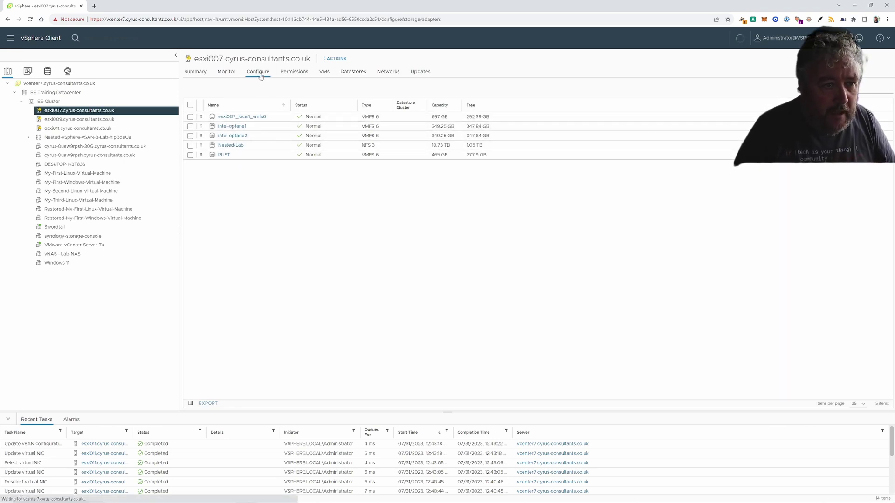
click(221, 107)
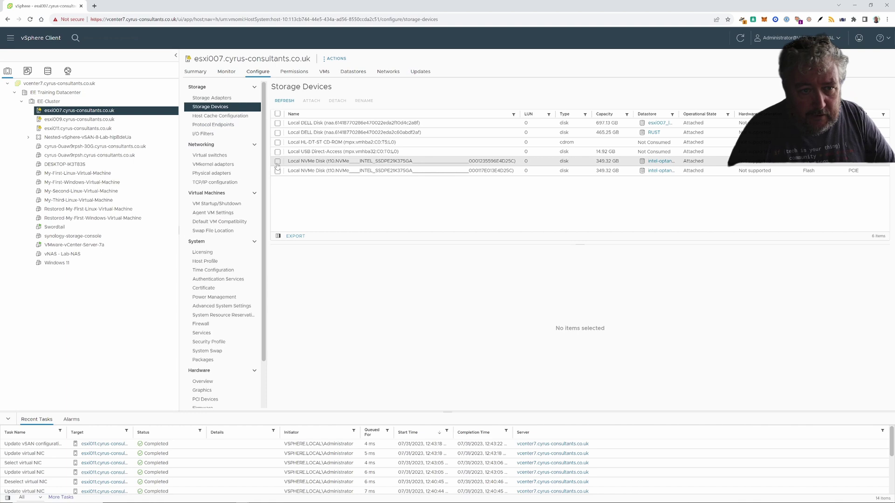
click(278, 162)
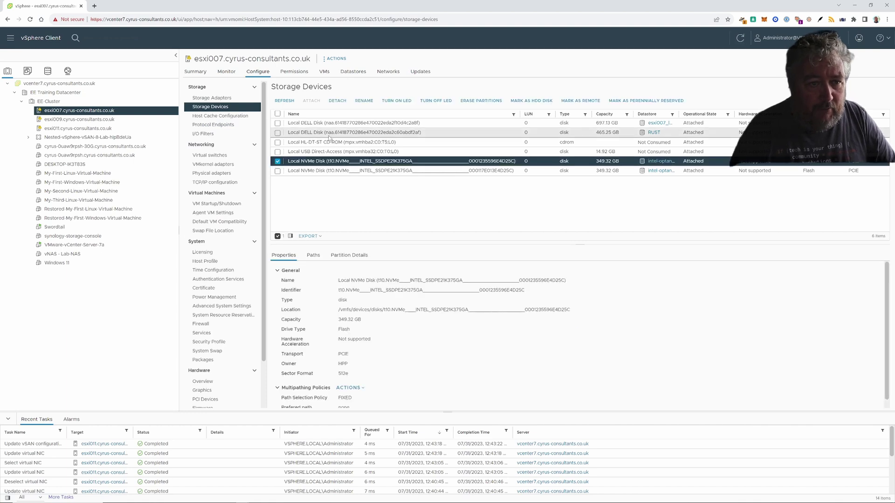
click(478, 101)
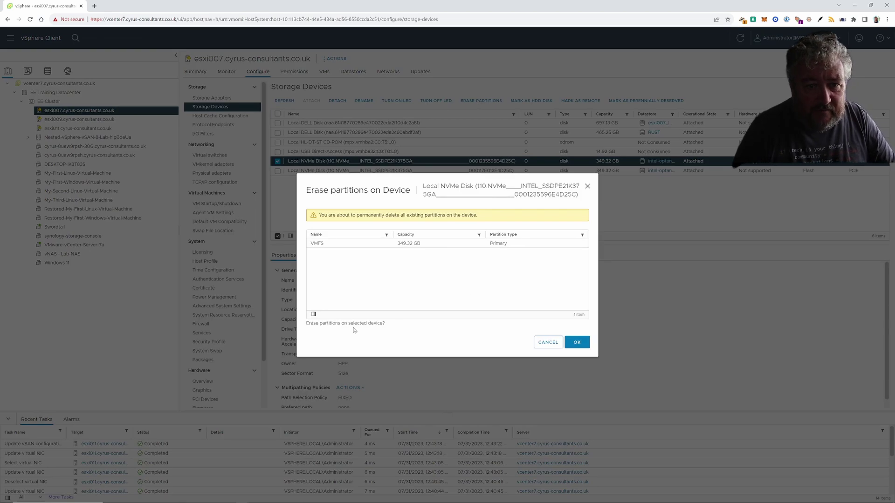
click(577, 342)
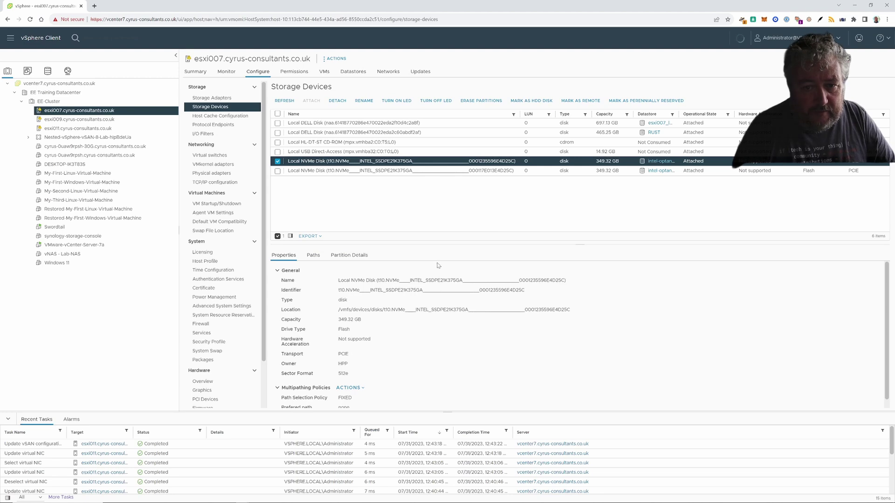
click(277, 171)
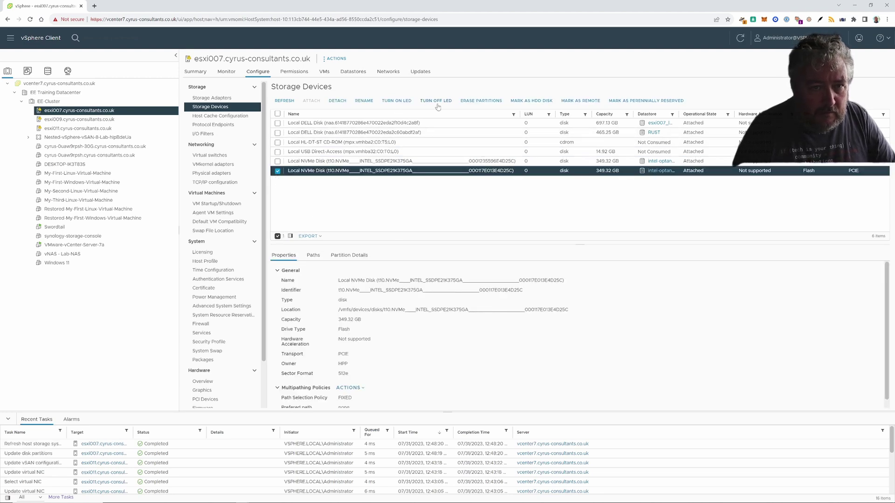
click(473, 102)
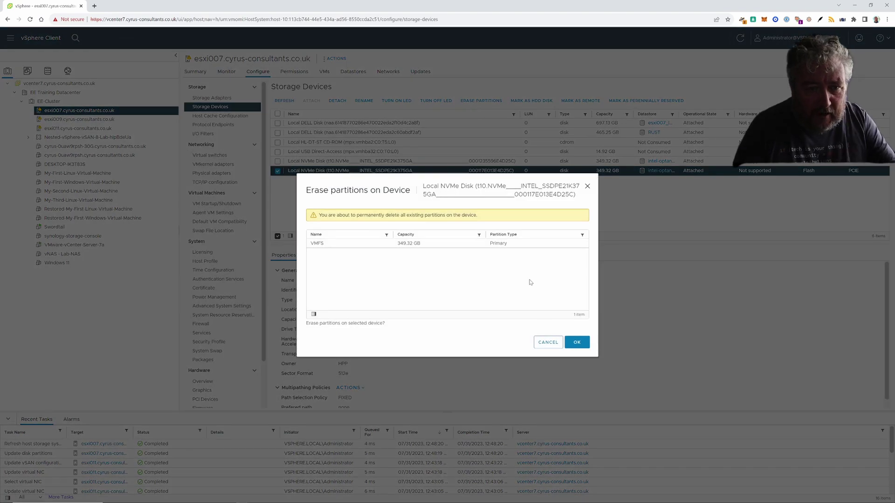
click(578, 343)
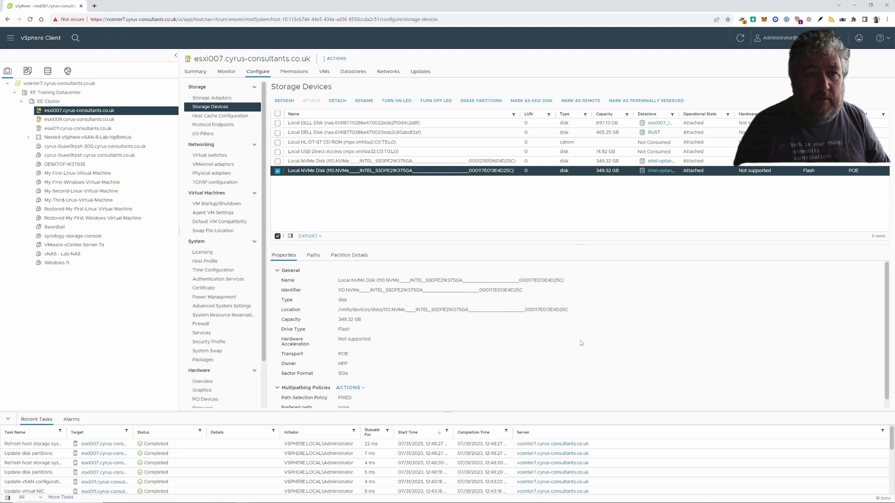
- Refresh esxi007's datastore list so intel-optane1 and intel-optane2 show 0 B capacity
click(353, 71)
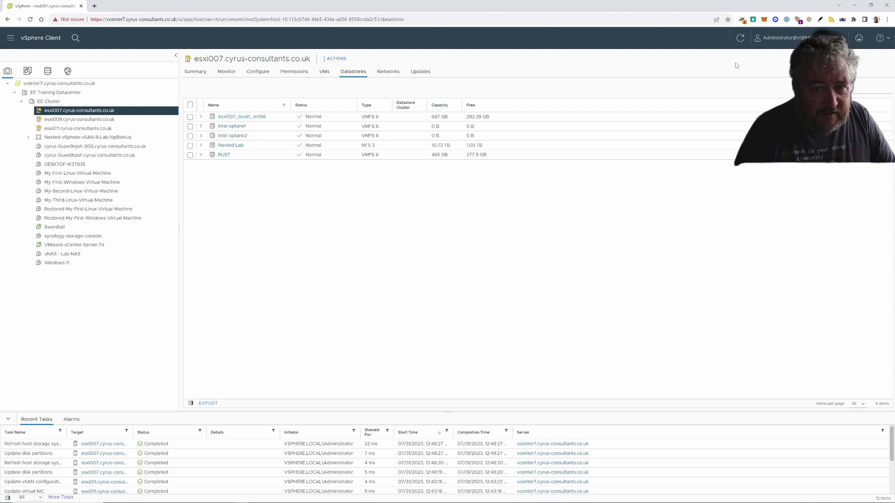
click(739, 38)
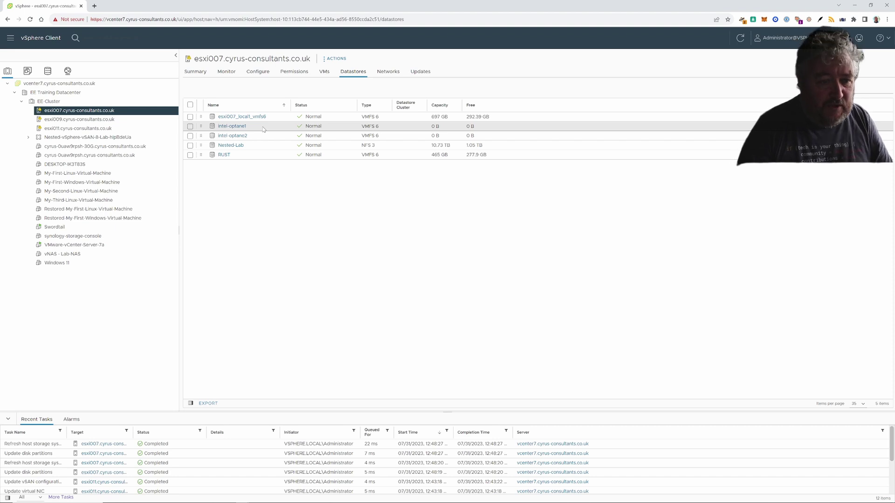
- List esxi009's datastores and look through the test7 and host action menus
click(123, 122)
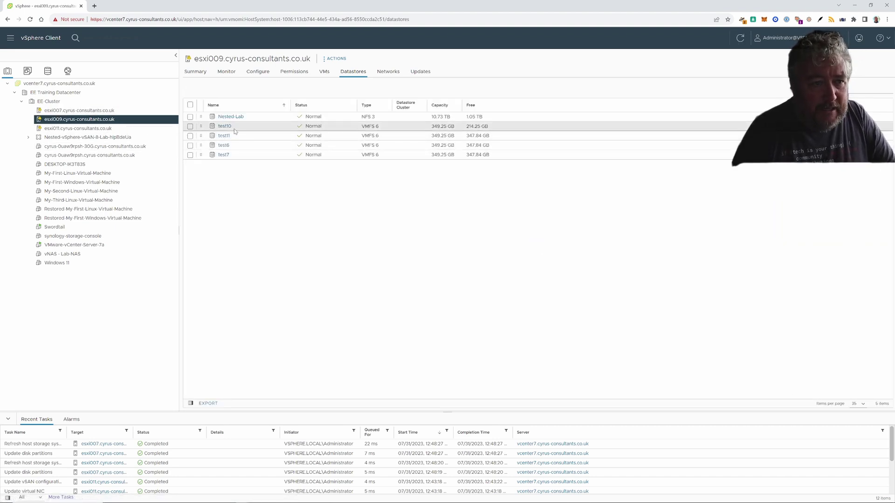
right_click(224, 158)
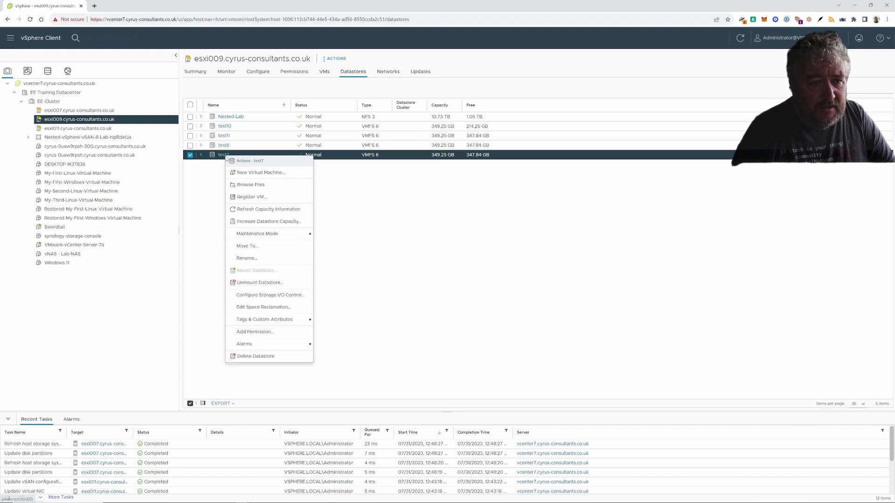
click(361, 217)
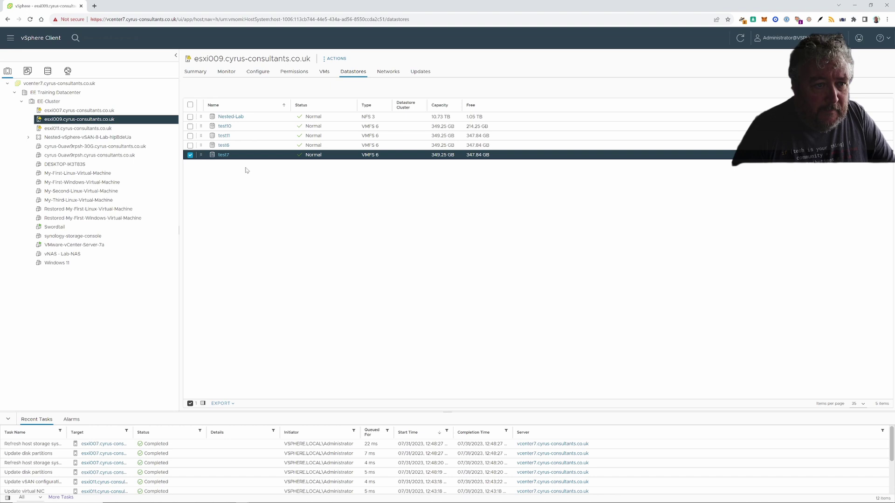
click(336, 59)
- Unmount datastore test7 from host esxi009
mouse_move(352, 195)
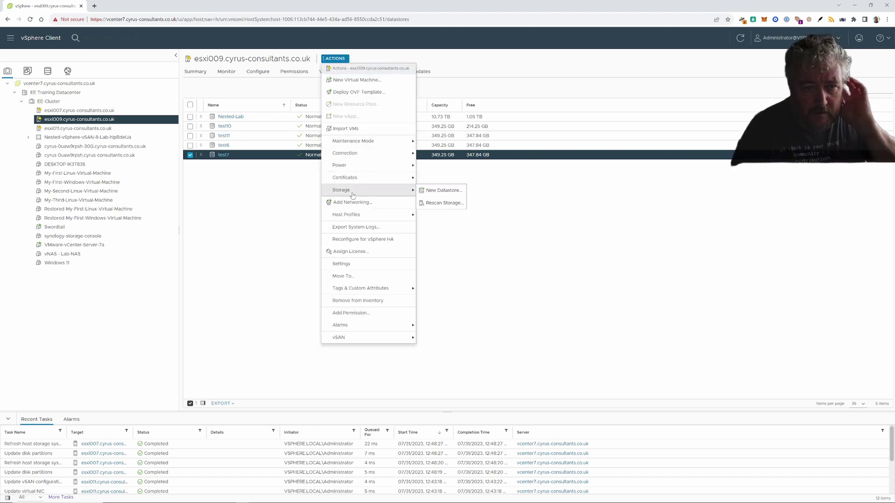
click(209, 168)
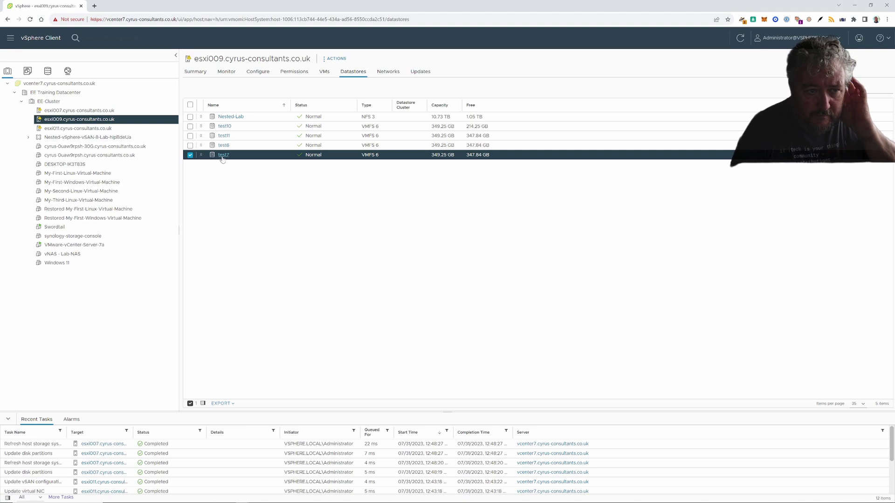
click(223, 155)
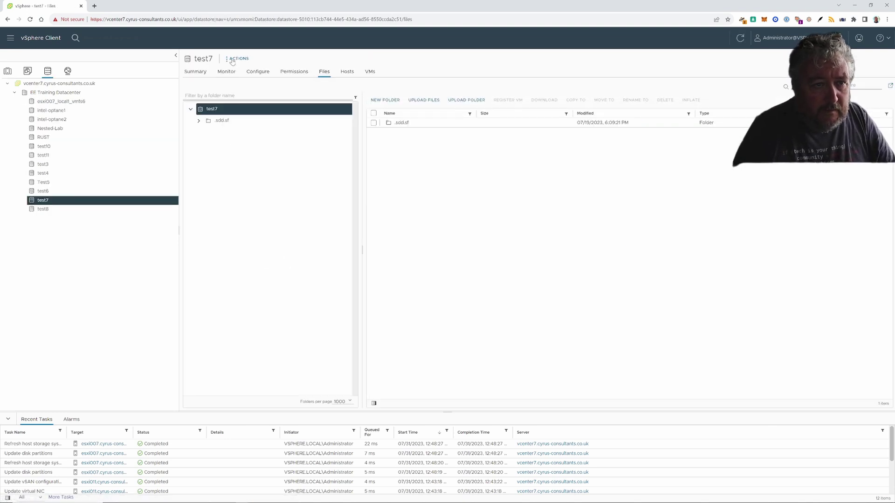
click(237, 58)
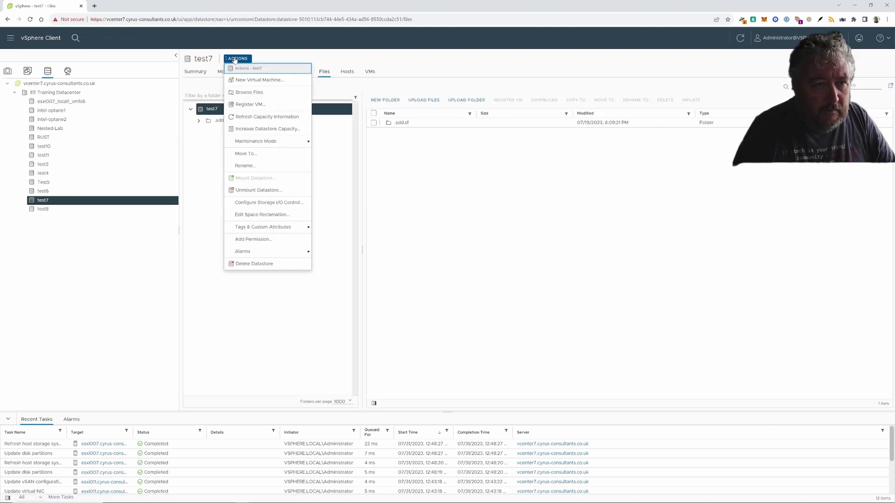
click(265, 190)
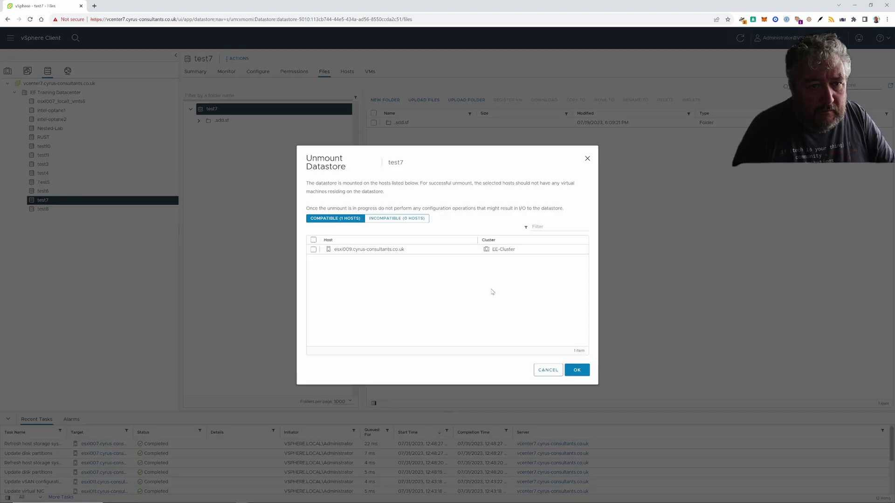
click(319, 252)
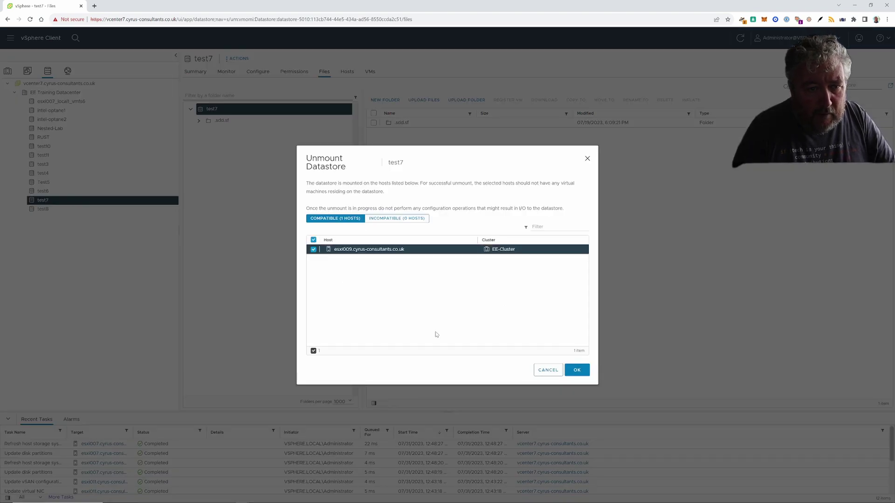
click(577, 370)
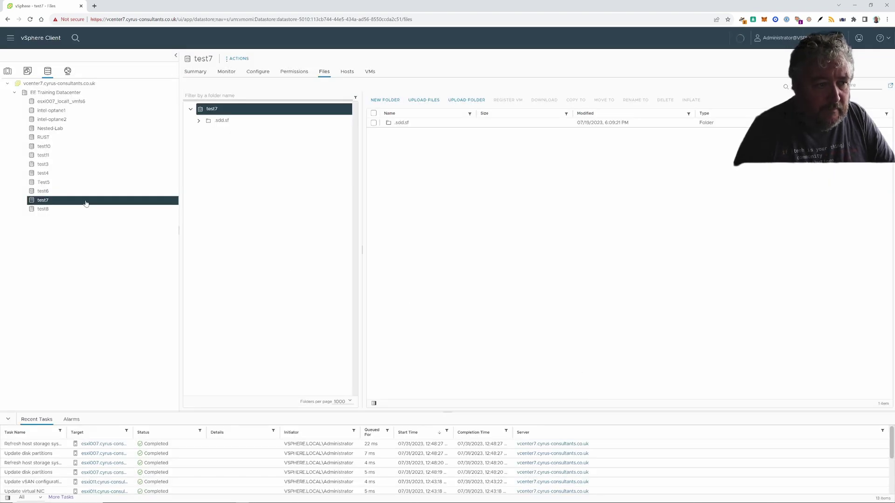
- Unmount datastore test6 from host esxi009 as well
click(58, 192)
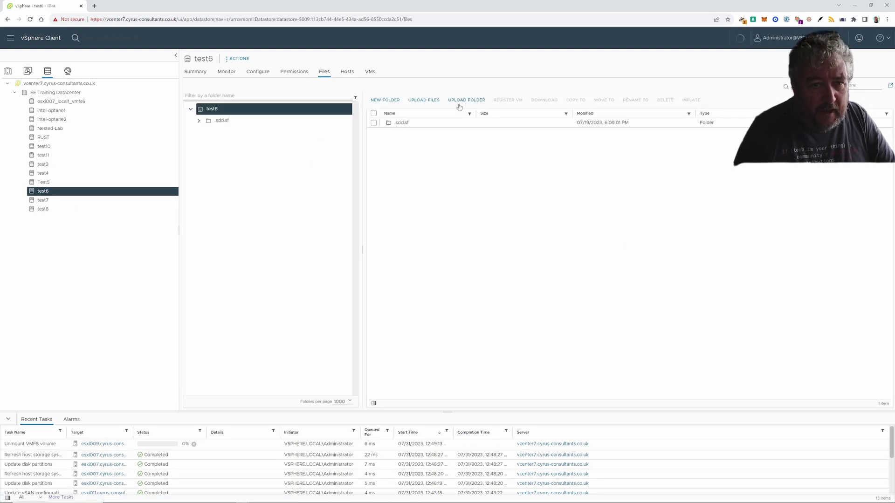
click(238, 58)
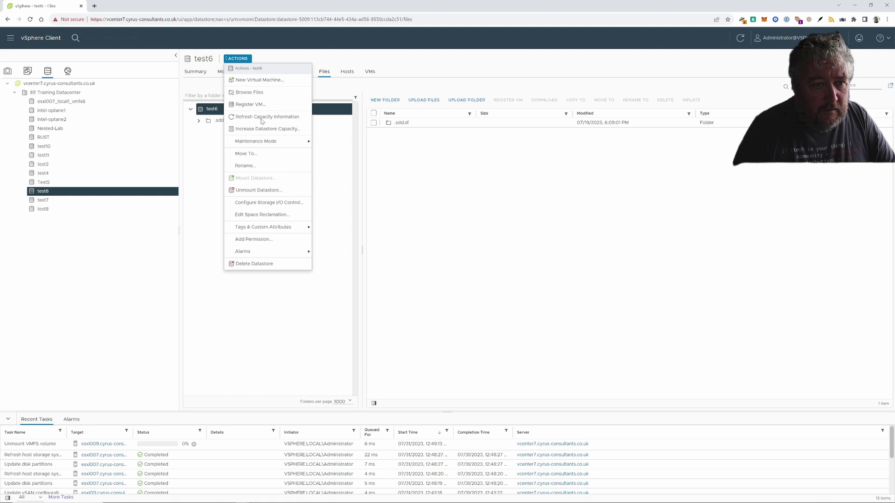
click(259, 190)
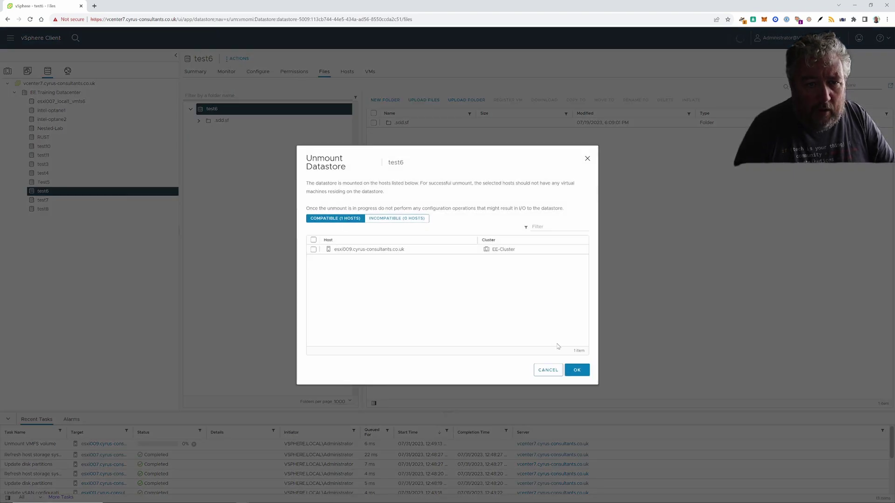
click(313, 250)
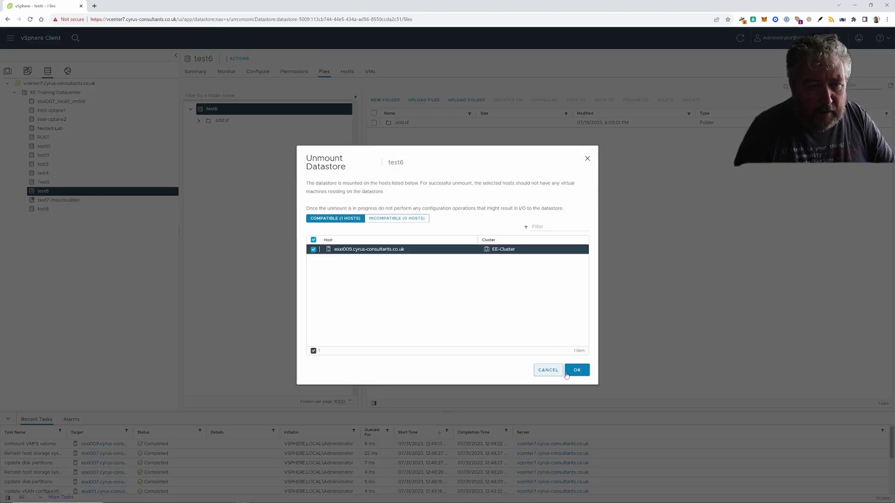
click(576, 370)
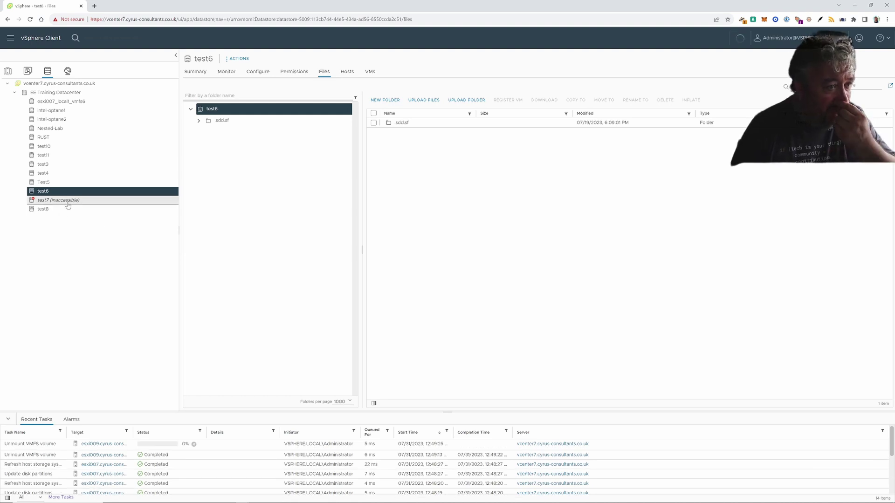
click(54, 187)
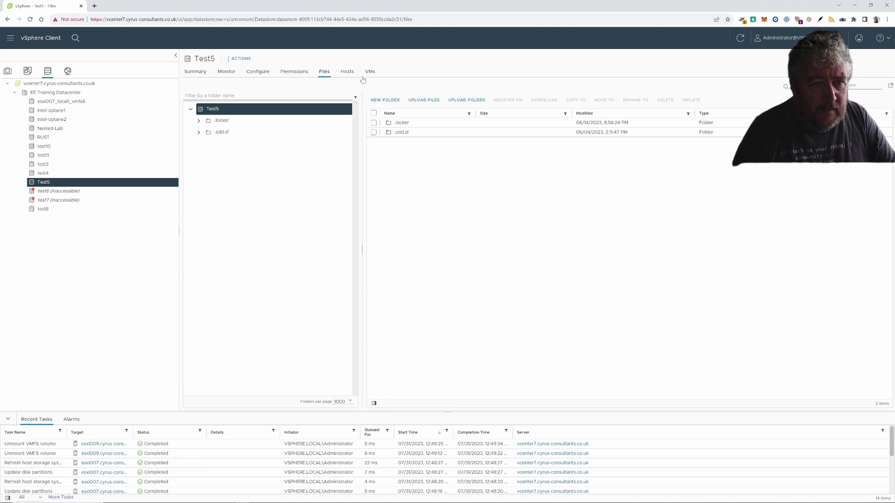
- Unmount datastores Test5 and test4 from host esxi011
click(249, 60)
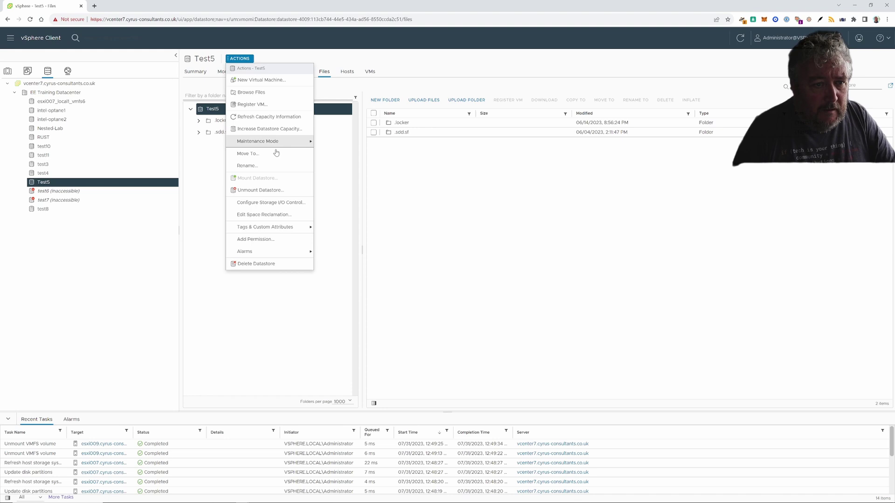
click(260, 190)
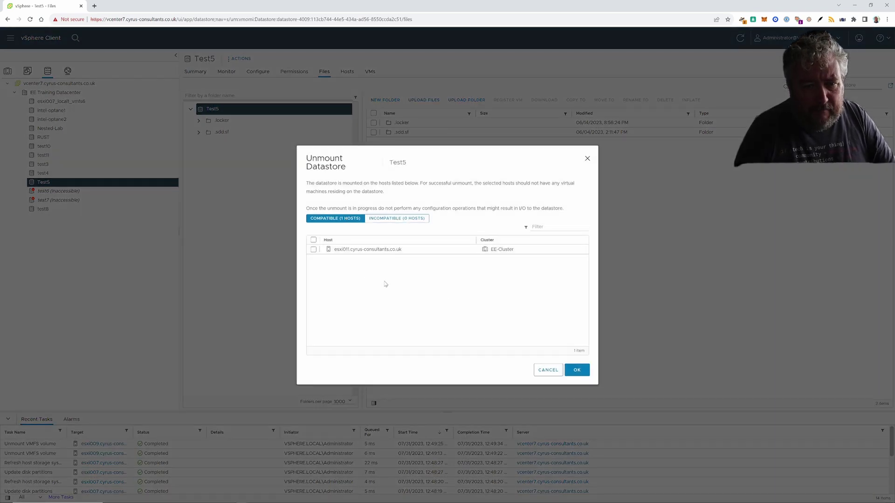
click(313, 249)
click(576, 370)
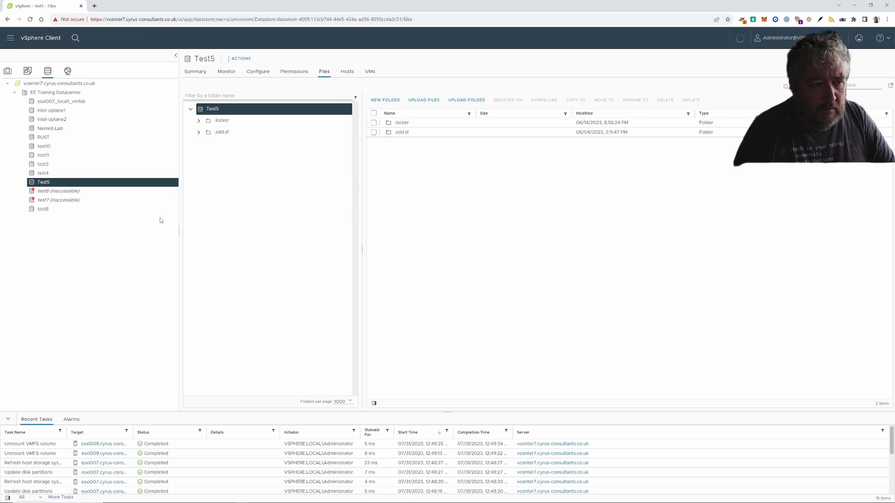
click(86, 174)
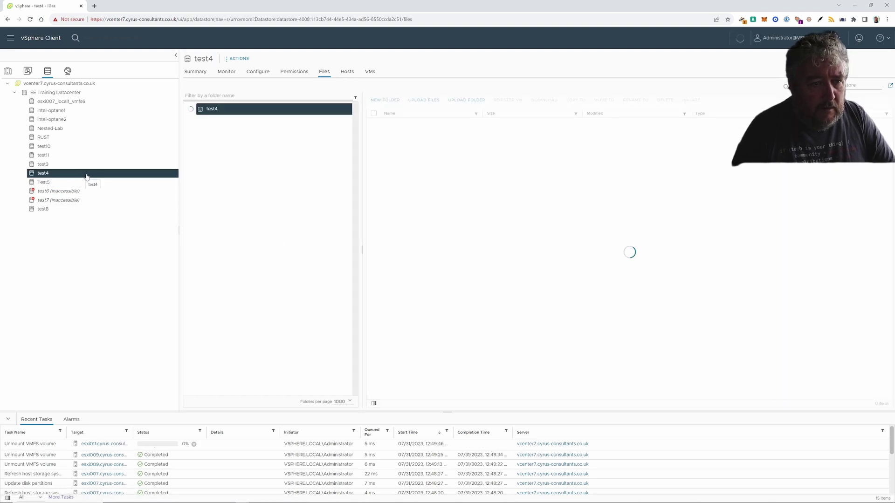
click(237, 60)
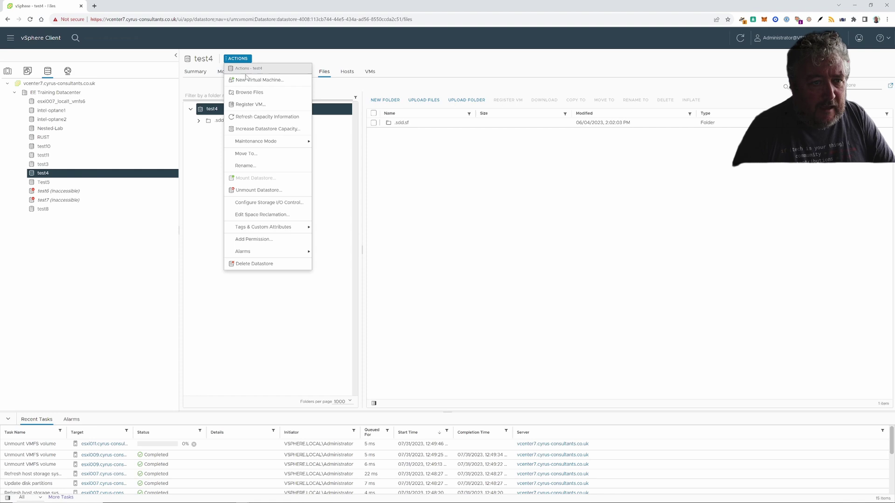
click(260, 192)
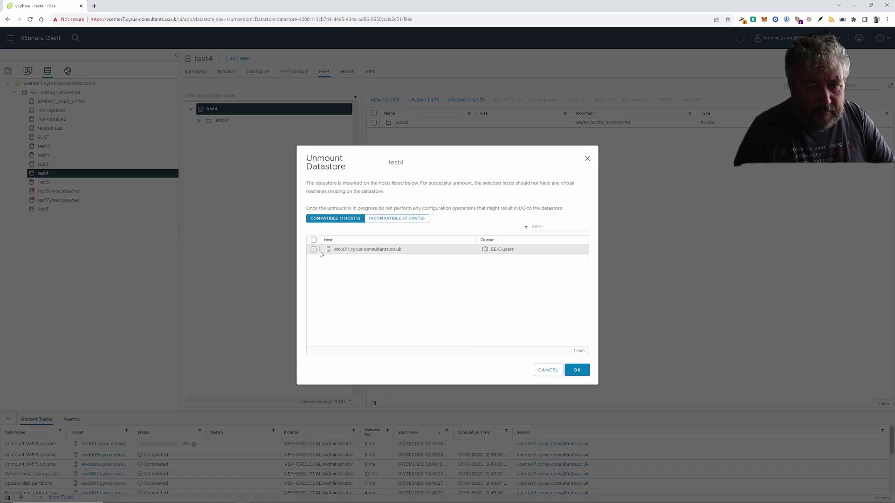
click(314, 249)
click(577, 370)
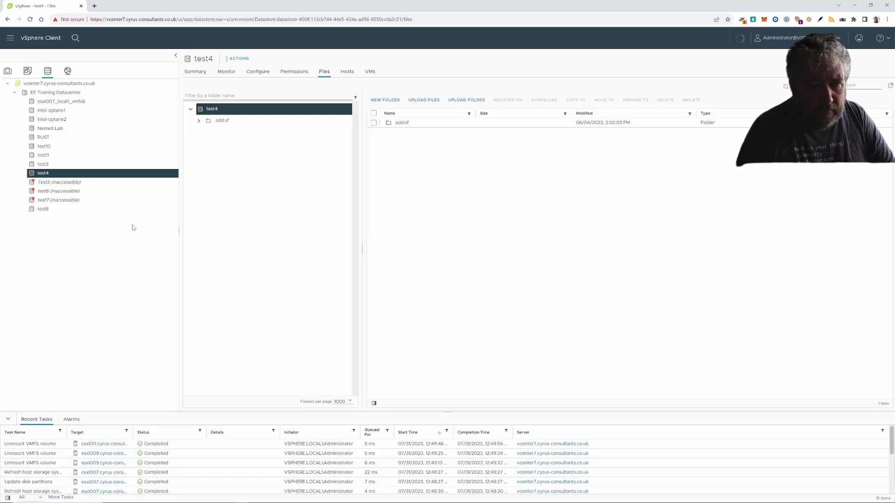
click(52, 165)
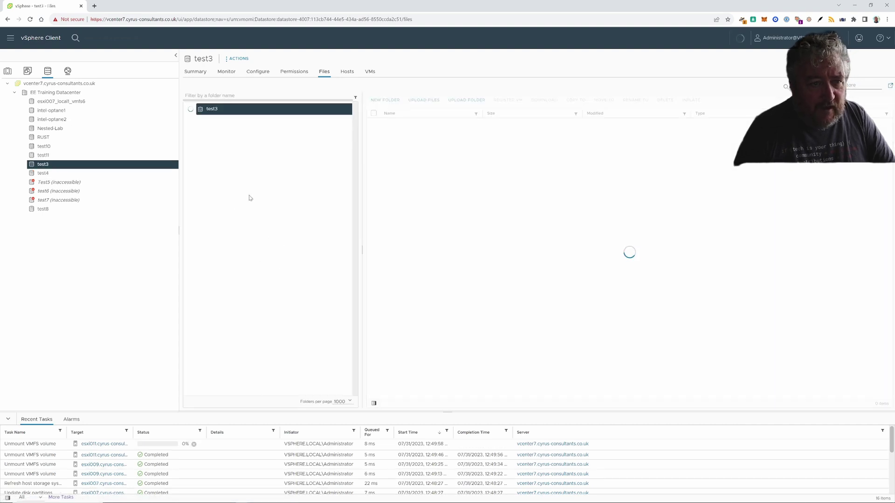
- Unmount test3 from esxi011 and test11 from esxi009
click(243, 63)
click(373, 254)
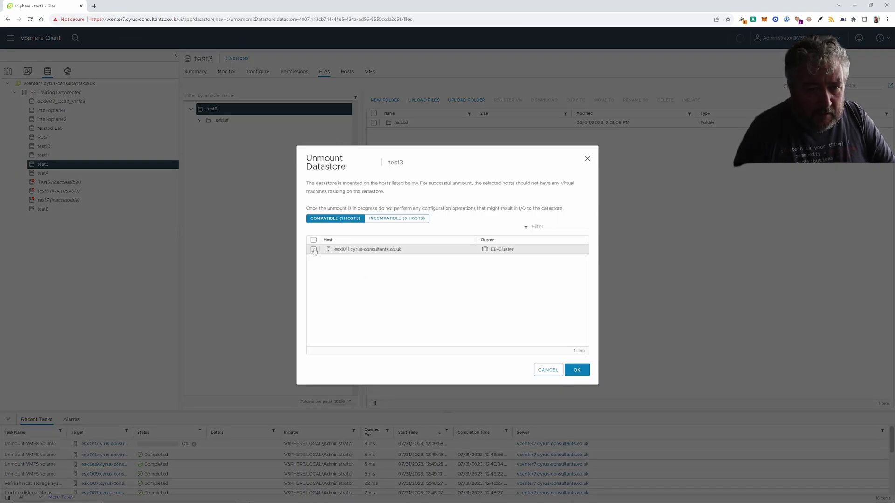
click(327, 250)
click(577, 371)
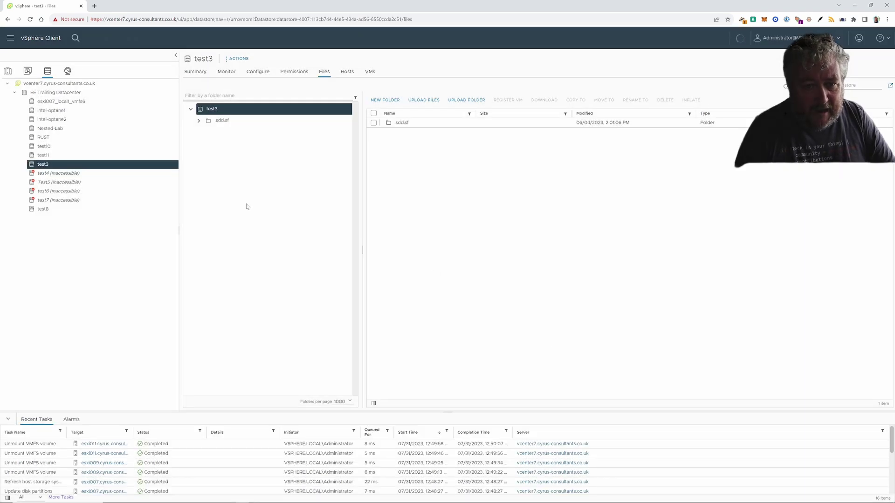
click(71, 155)
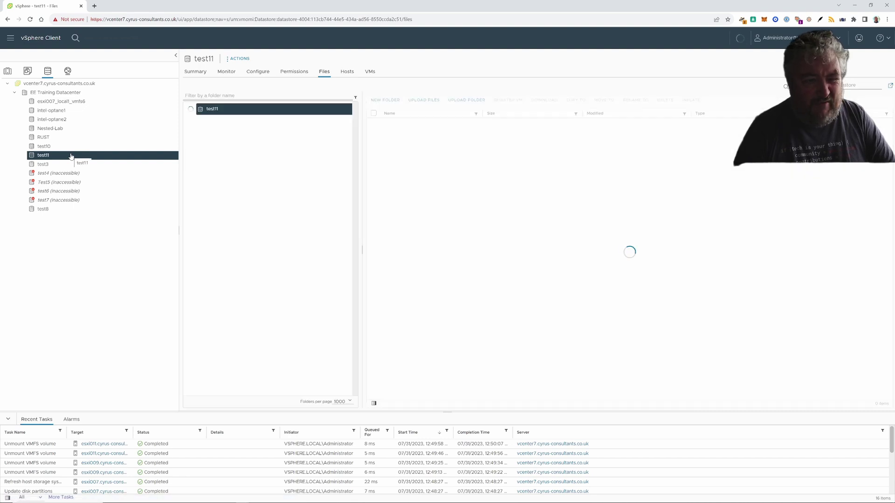
click(240, 59)
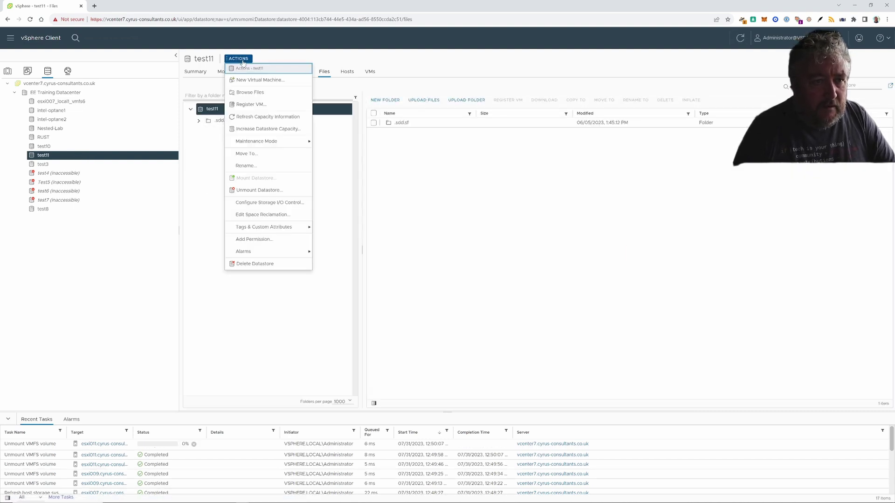
click(284, 190)
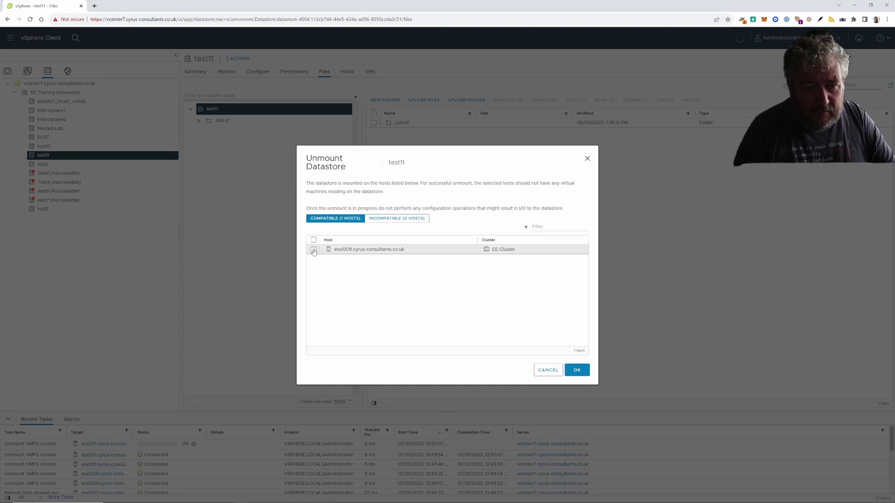
click(313, 251)
click(579, 376)
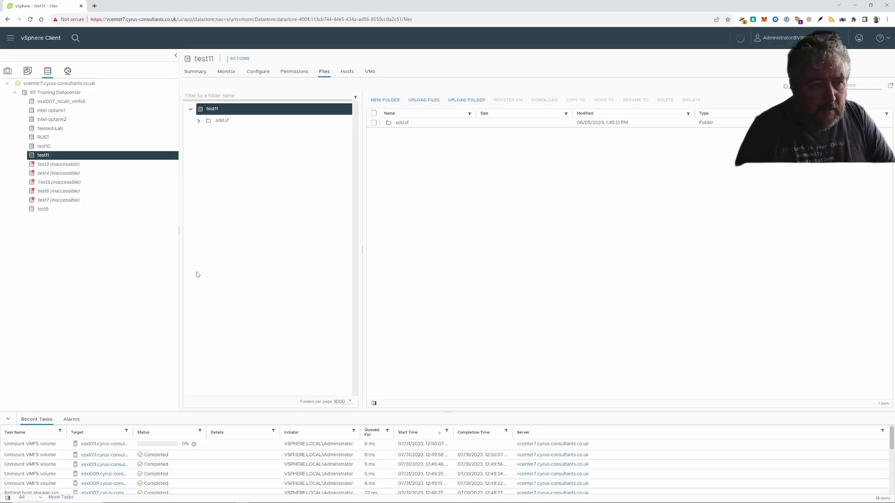
click(55, 149)
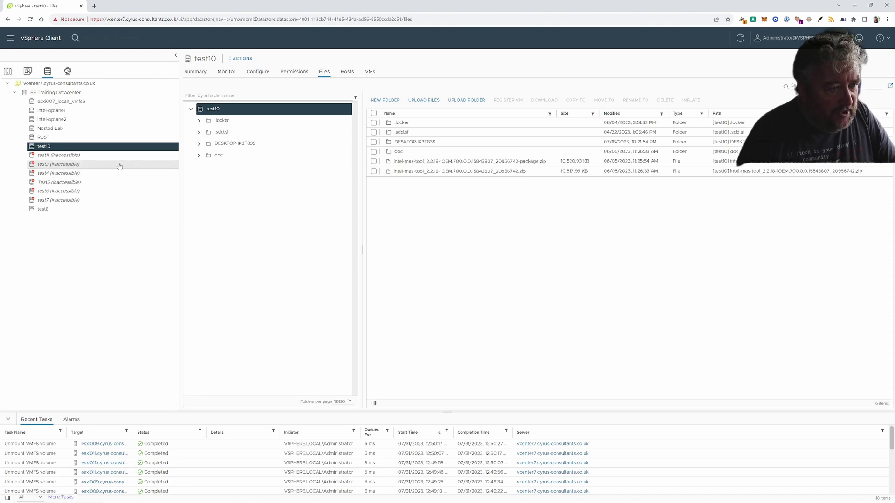
- Check intel-optane1 and intel-optane2, clear both operation-failed alerts, and reach esxi007's Configure settings
click(67, 119)
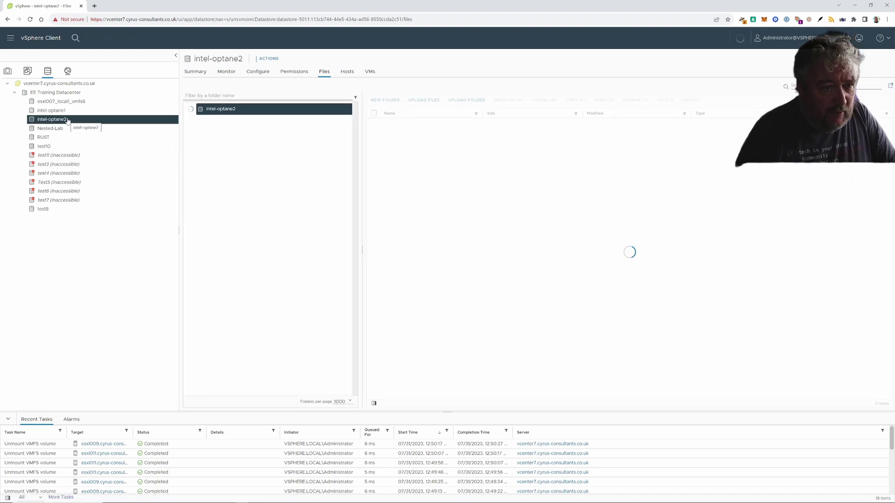
click(68, 112)
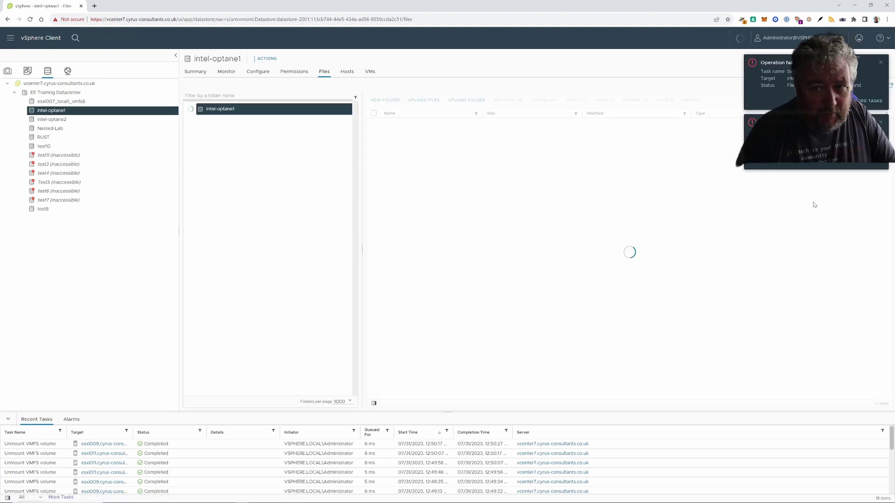
click(879, 63)
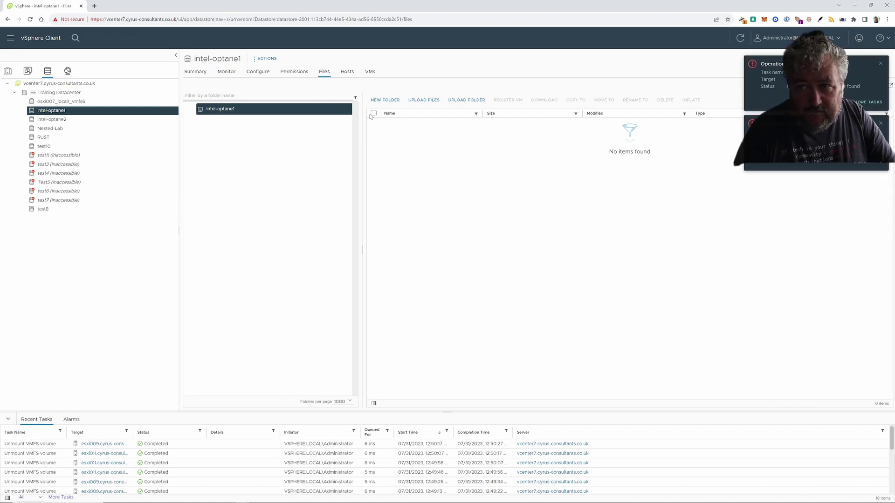
click(8, 71)
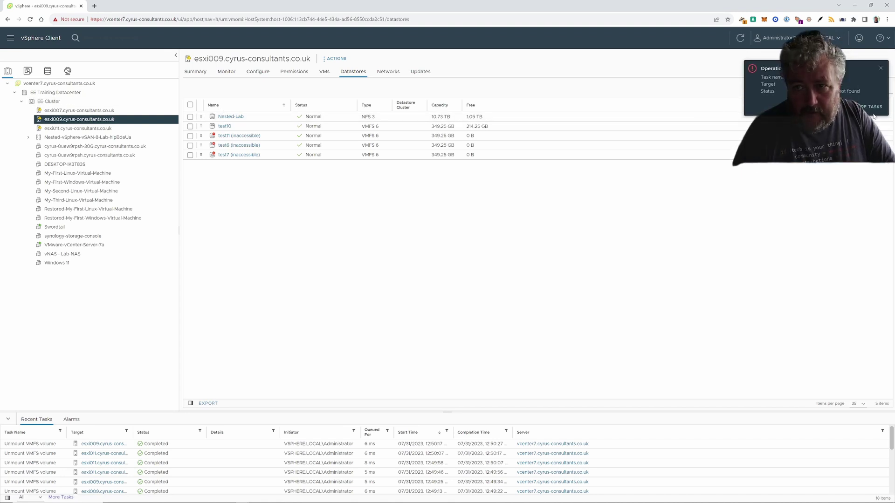
click(880, 63)
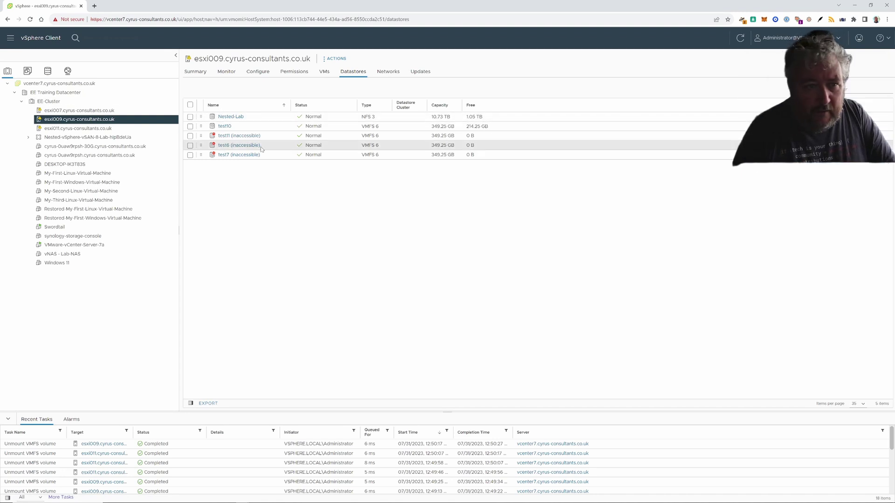
click(133, 112)
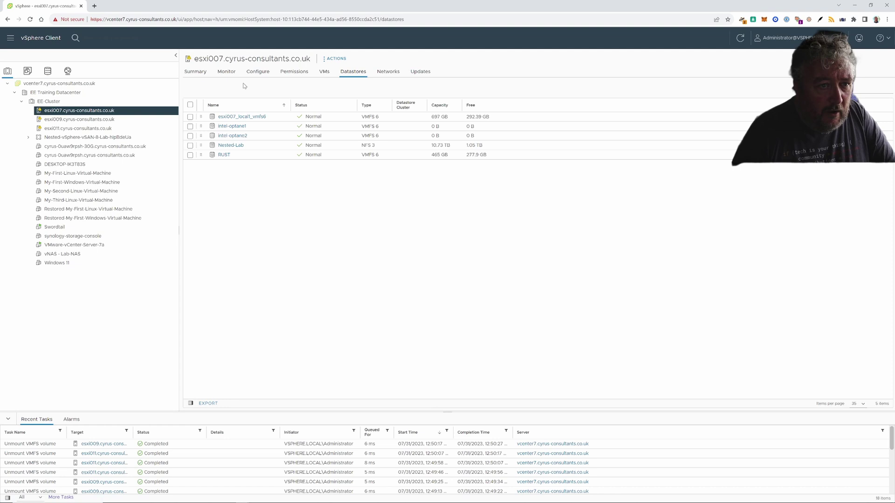
click(258, 71)
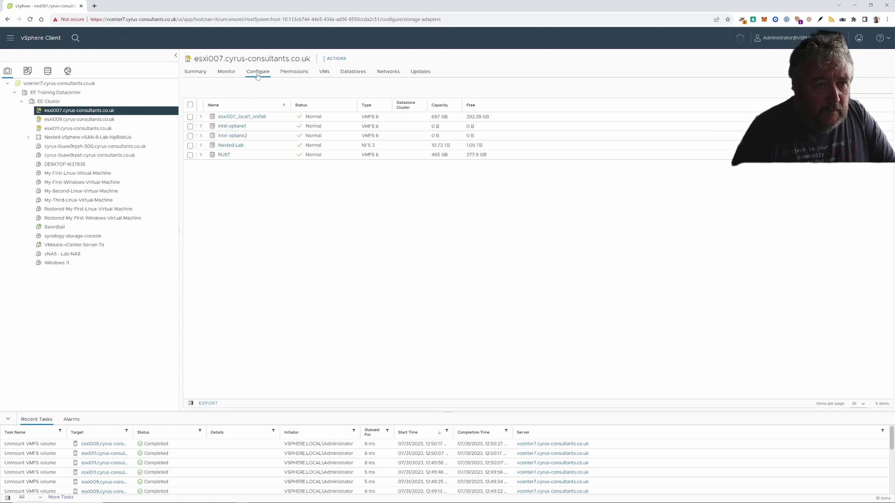
- Erase the partitions on esxi007's two Intel NVMe disks, then display esxi009's storage devices
click(220, 108)
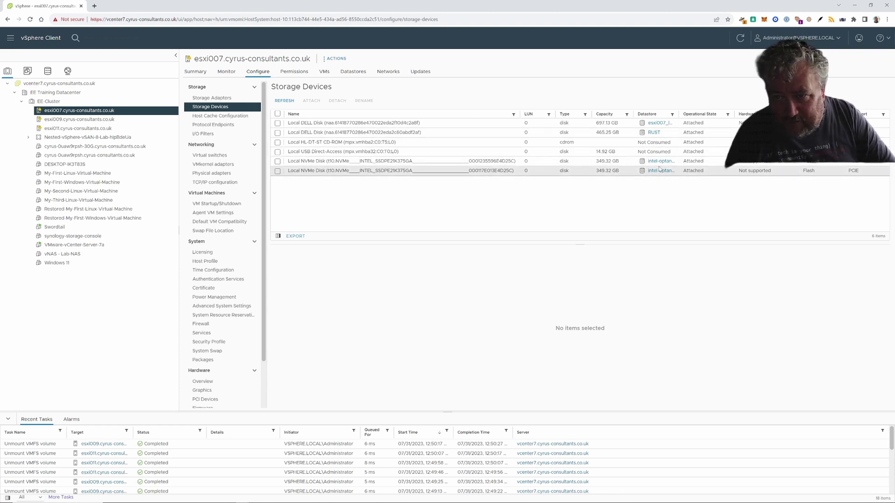
click(292, 160)
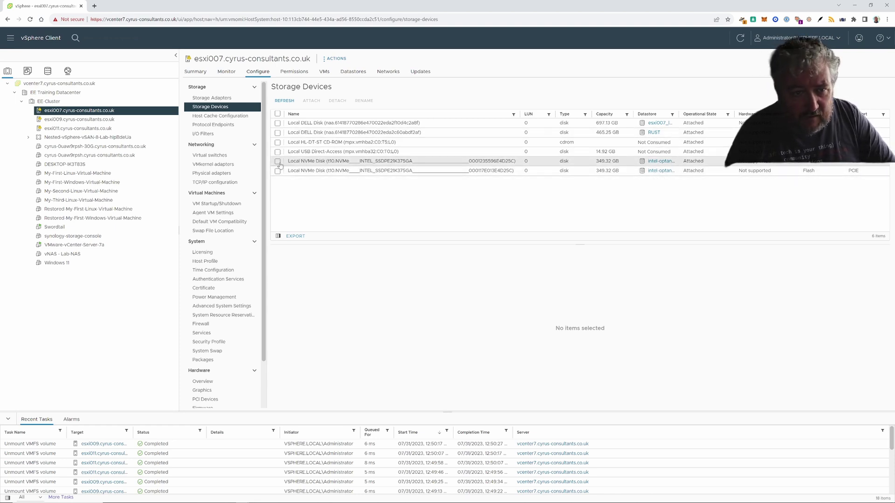
click(277, 171)
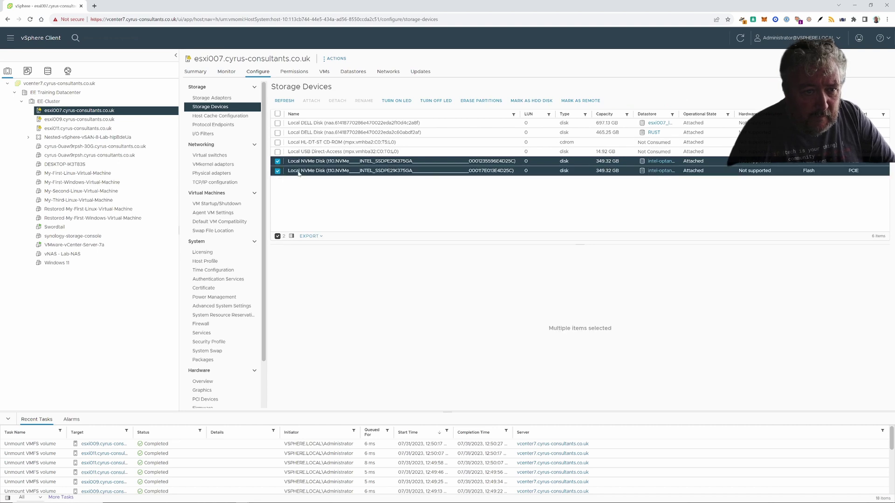
click(472, 101)
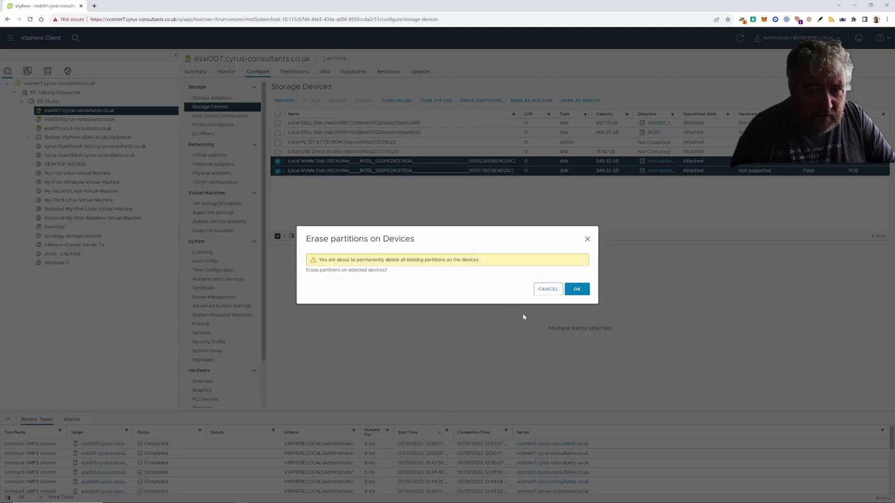
click(576, 289)
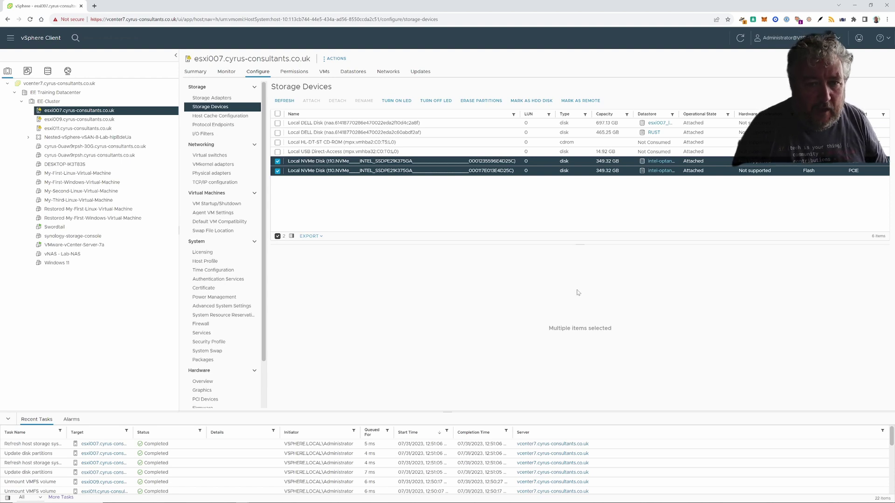
click(122, 119)
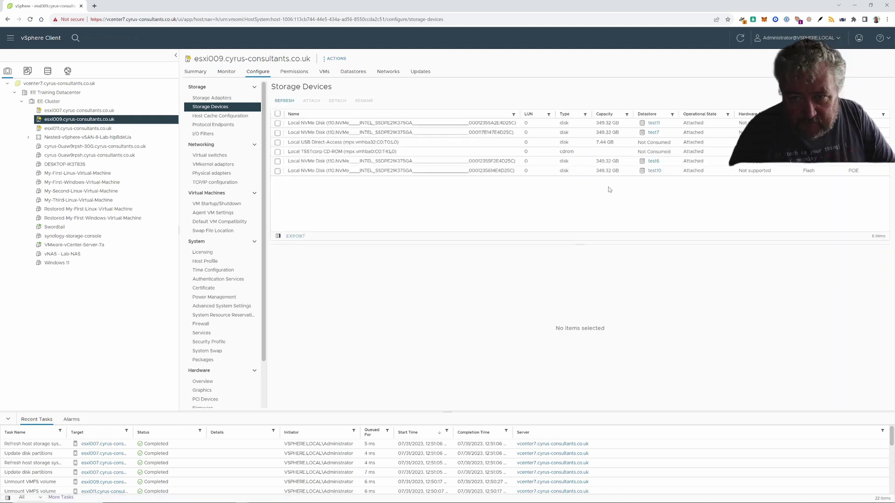
- Erase the partitions on esxi009's NVMe disks backing test6, test11 and test7
click(278, 162)
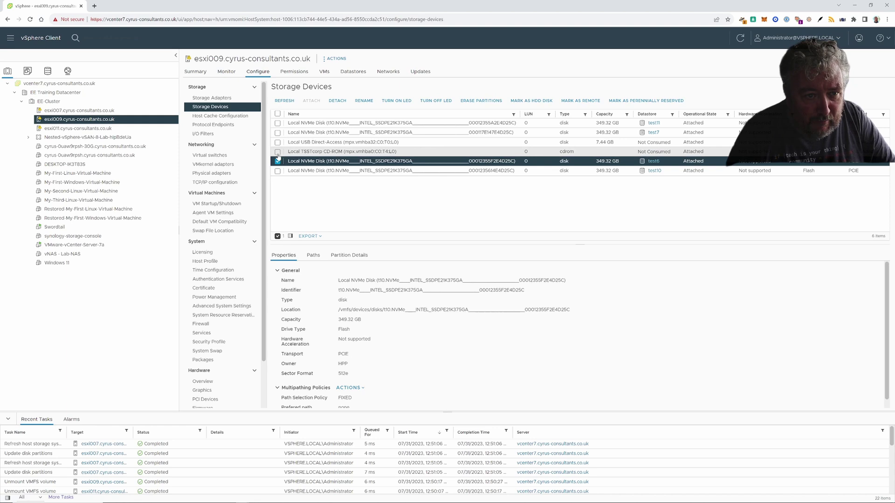
click(279, 123)
click(278, 133)
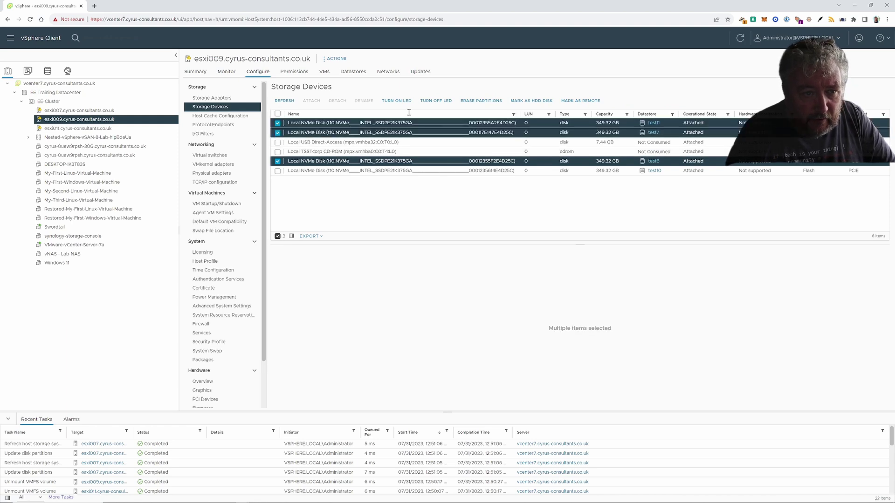
click(471, 101)
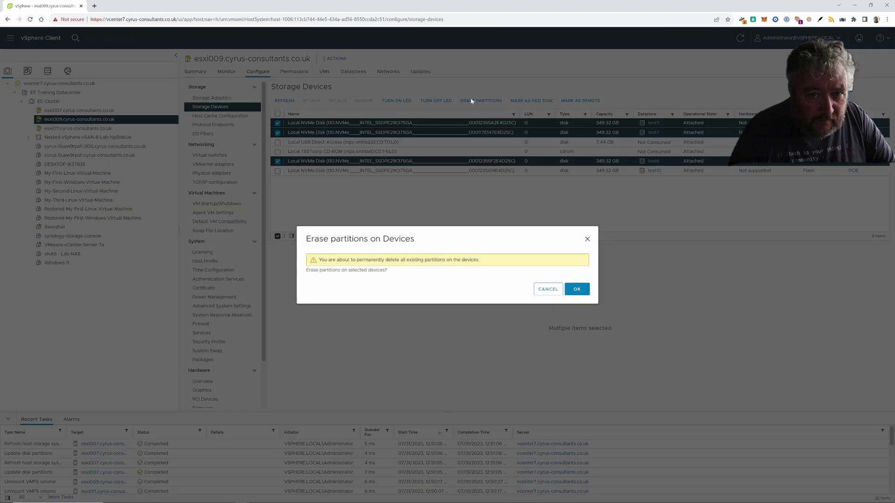
click(578, 290)
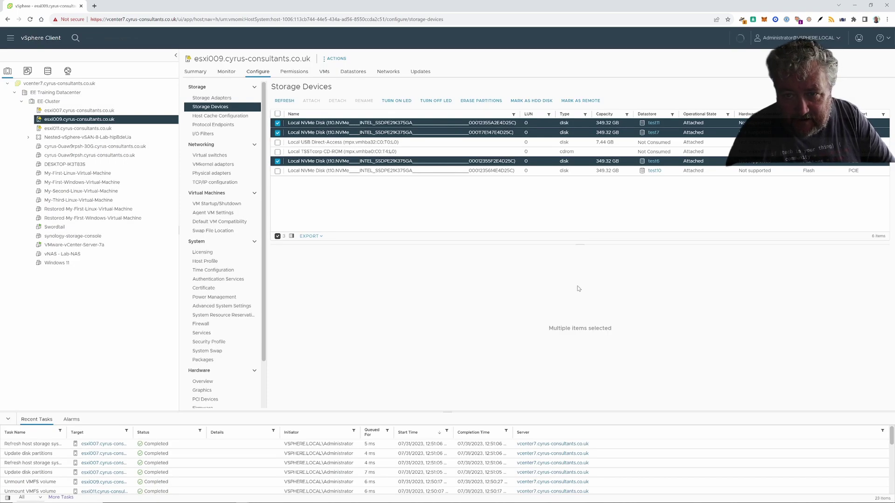
- Erase partitions on esxi011's four NVMe disks backing test3, Test5, test8 and test4
click(112, 130)
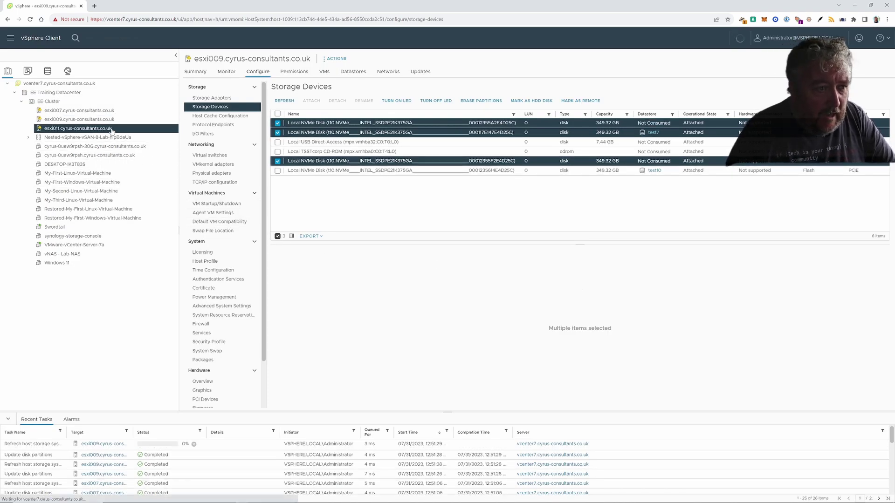
click(277, 170)
click(277, 161)
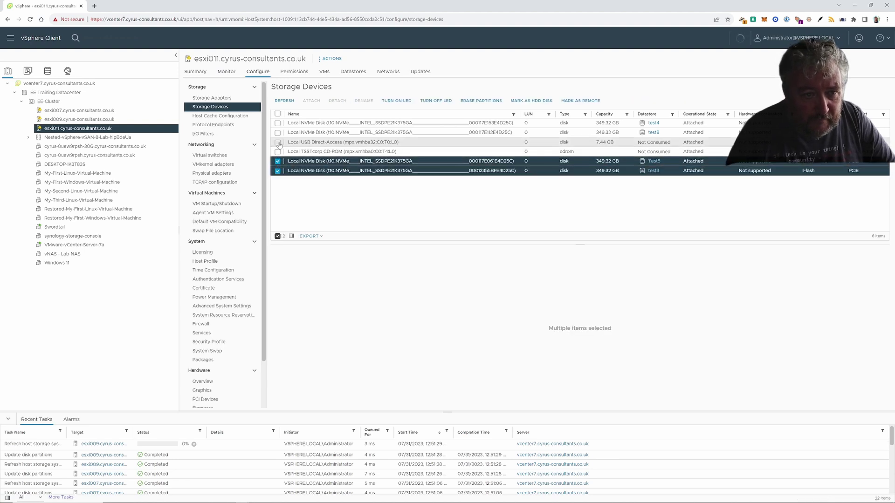
click(278, 132)
click(277, 123)
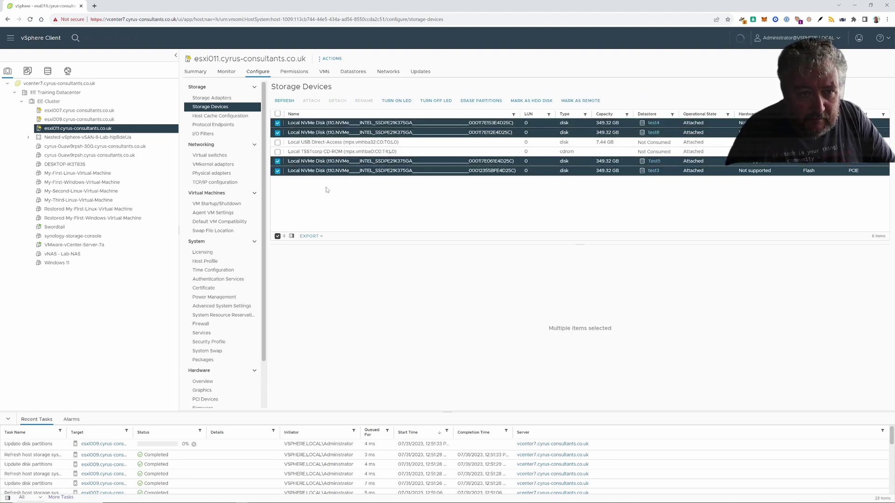
click(485, 101)
click(576, 289)
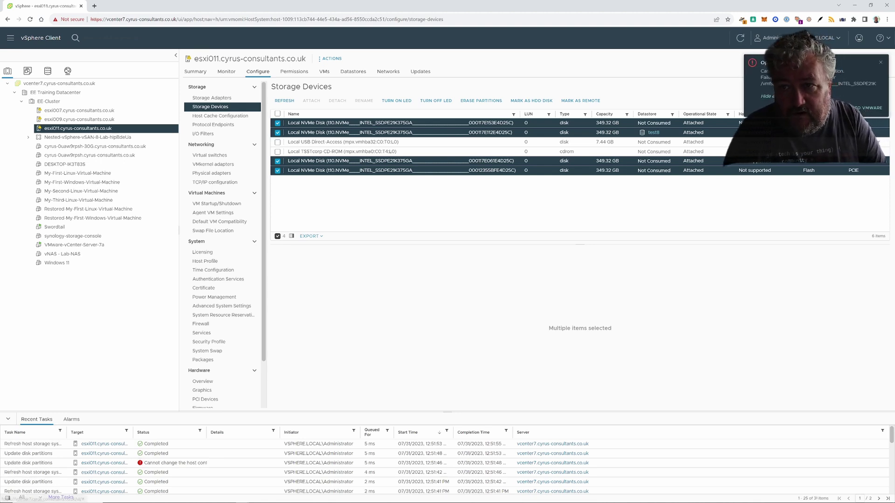
- Dismiss the error, refresh the inventory, and uncheck all four NVMe disk rows
click(880, 64)
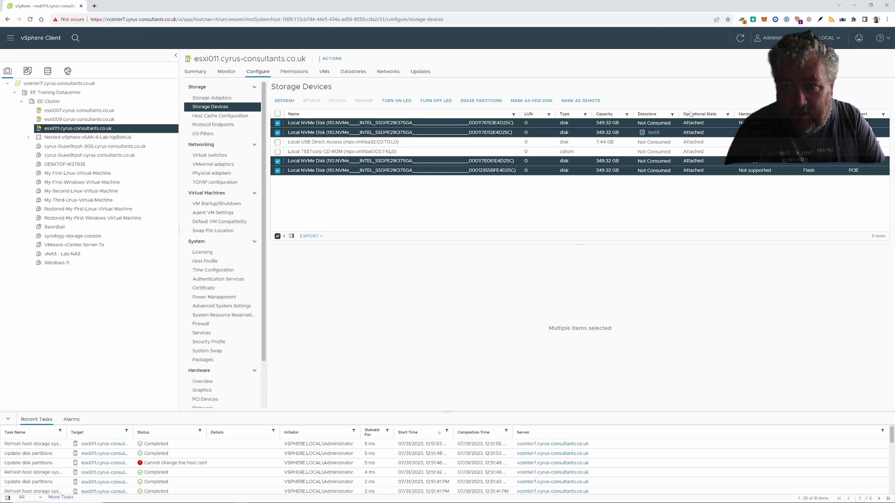
click(739, 39)
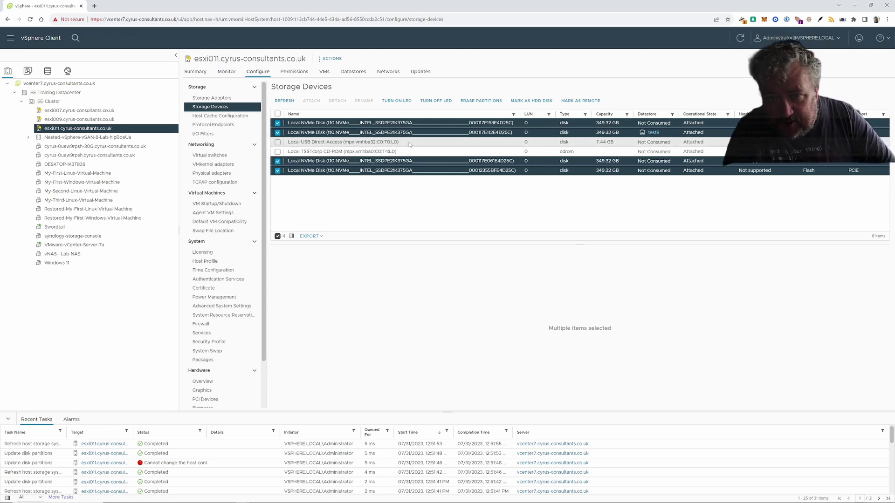
click(277, 124)
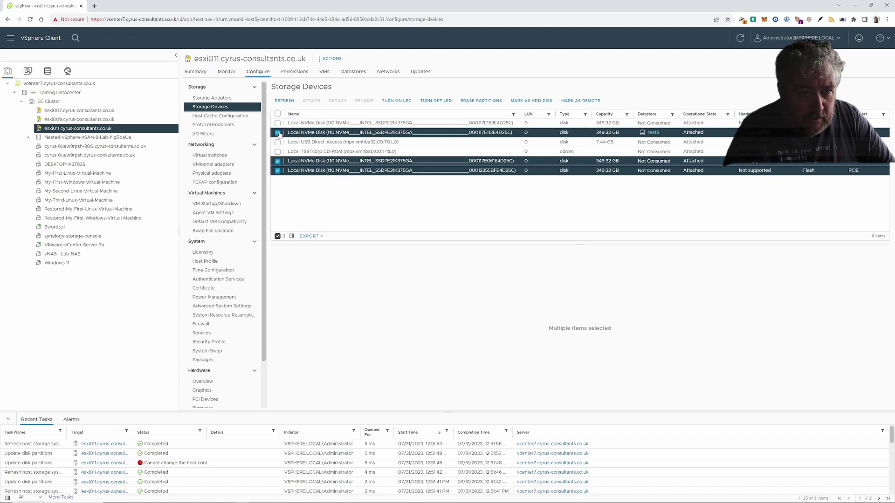
click(277, 132)
click(278, 161)
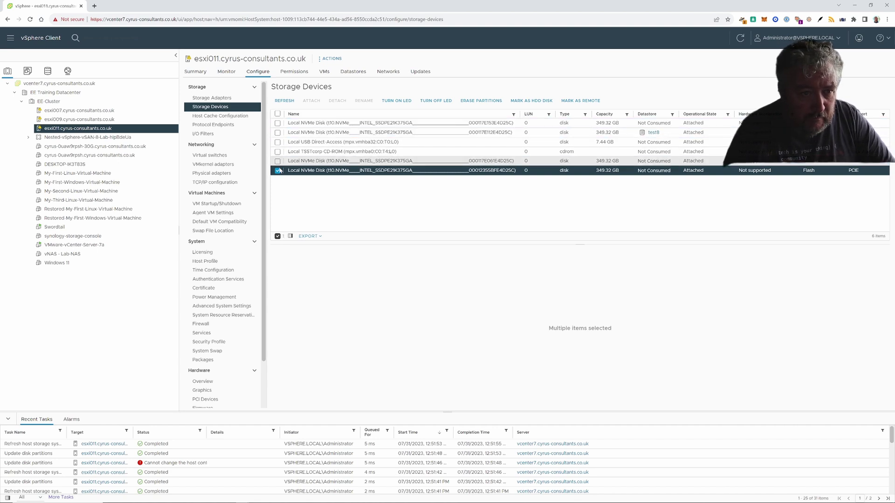
click(278, 170)
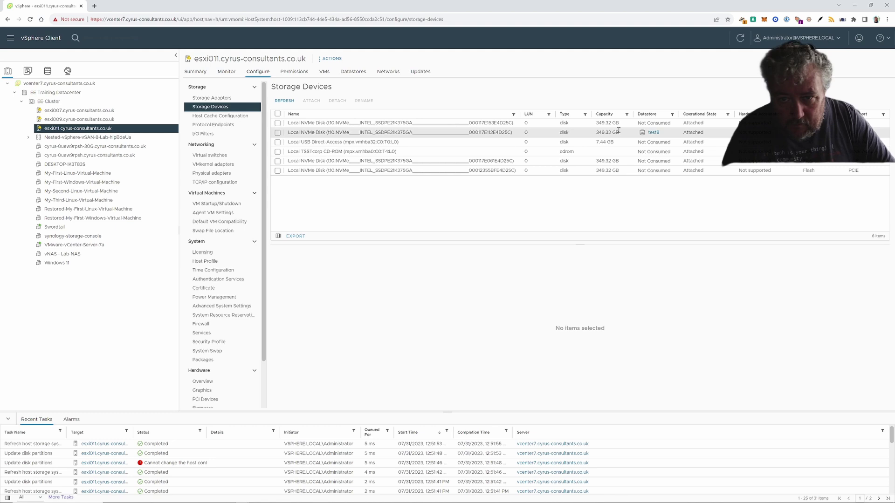
- Retry erasing esxi011's test8 disk, dismiss the failure, refresh, and go to EE-Cluster's configuration
click(277, 133)
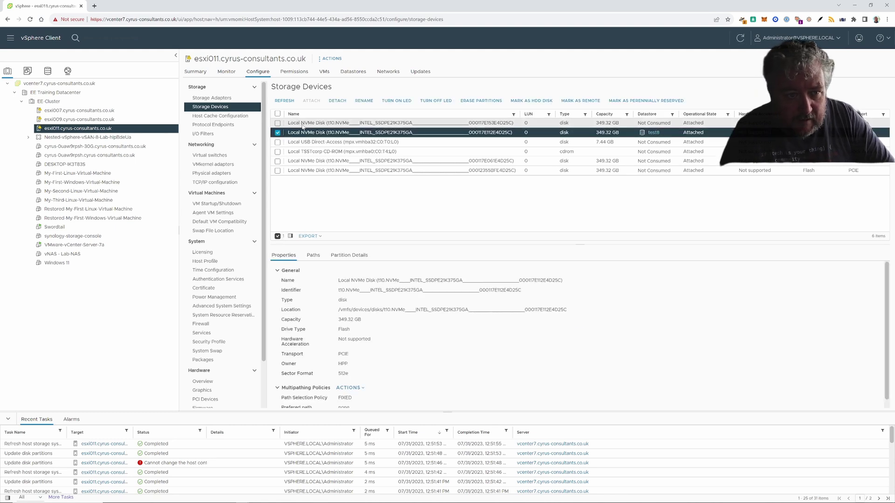
click(480, 101)
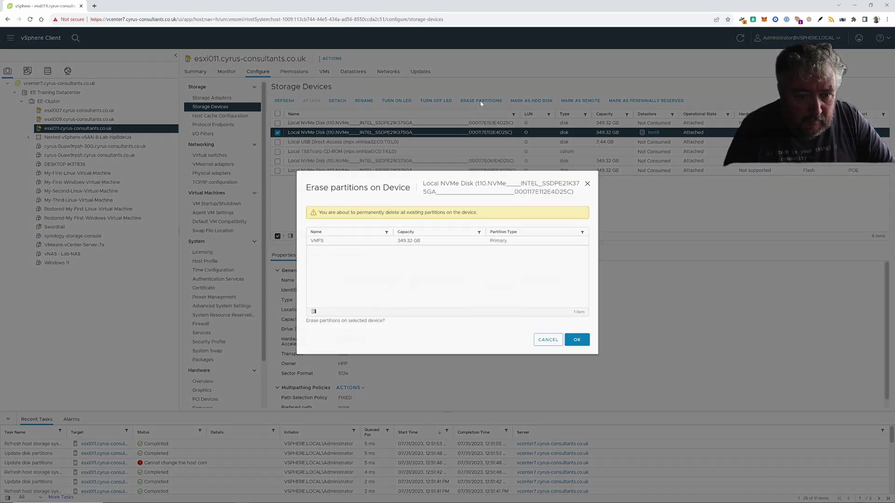
click(577, 342)
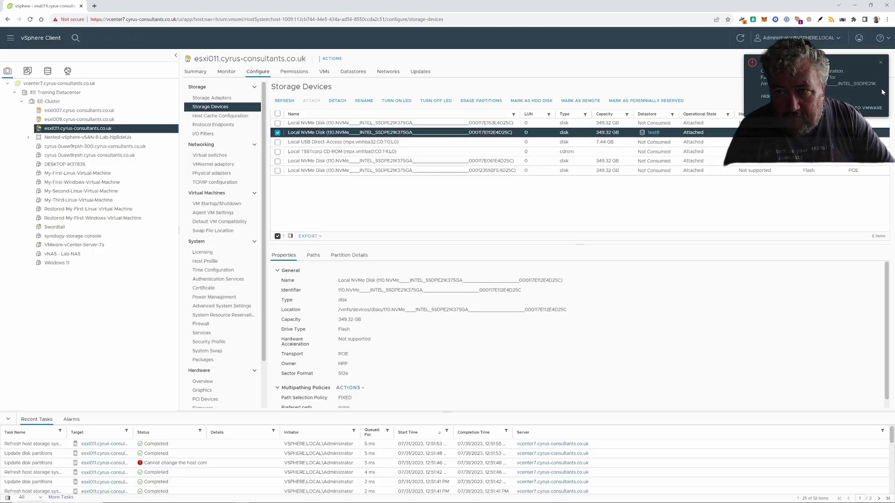
click(880, 62)
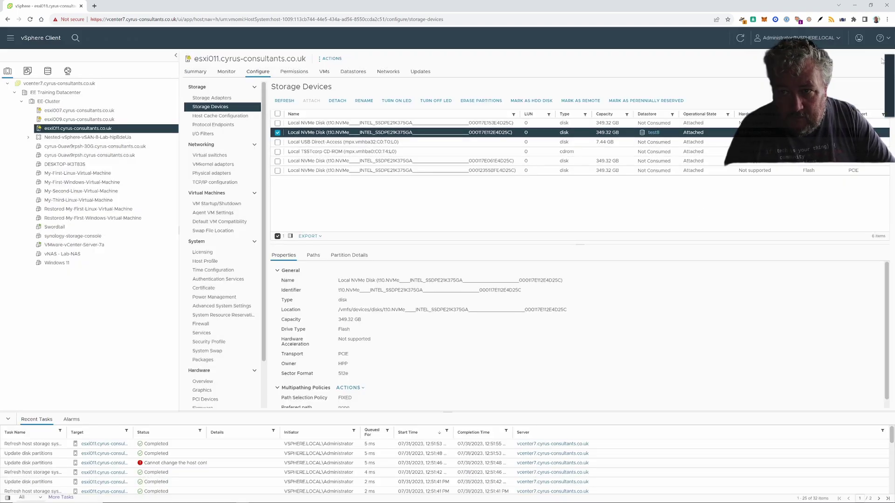
click(740, 39)
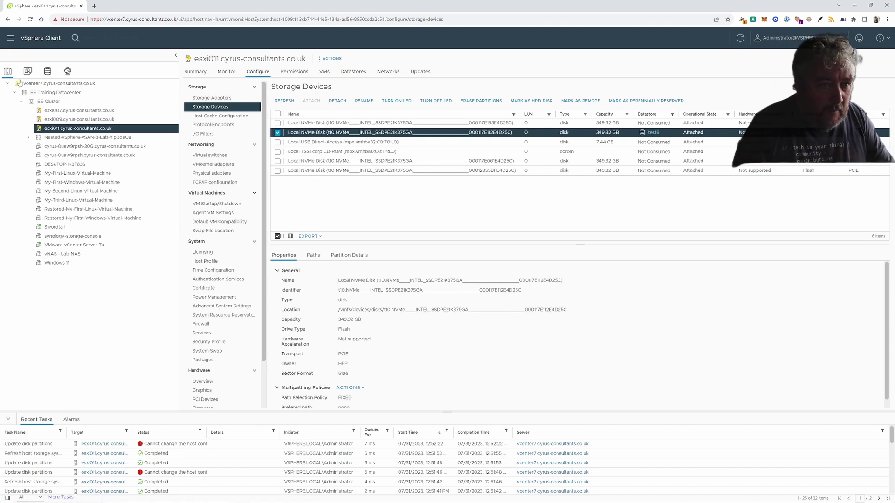
click(49, 101)
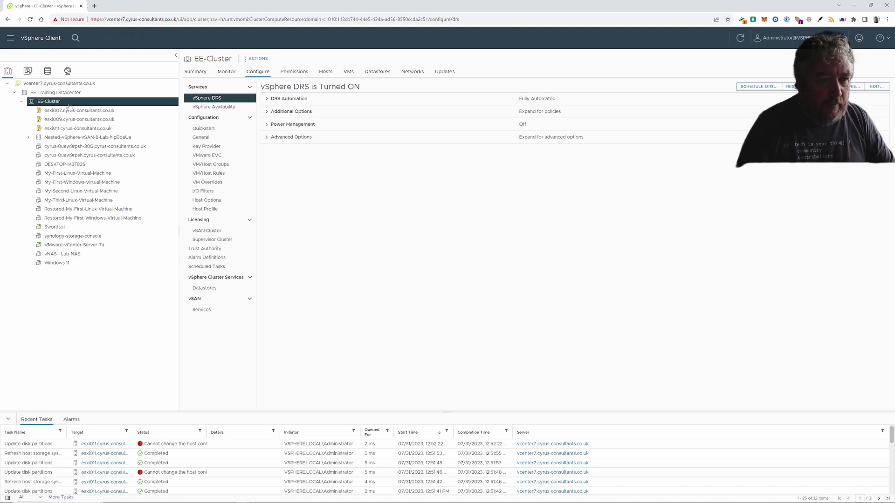
- Launch the Configure vSAN wizard from EE-Cluster's vSAN context submenu
right_click(69, 106)
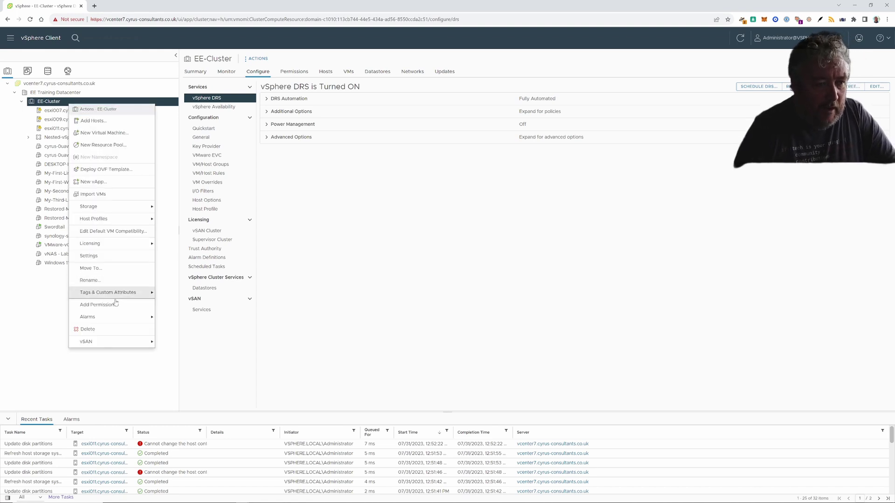
mouse_move(102, 342)
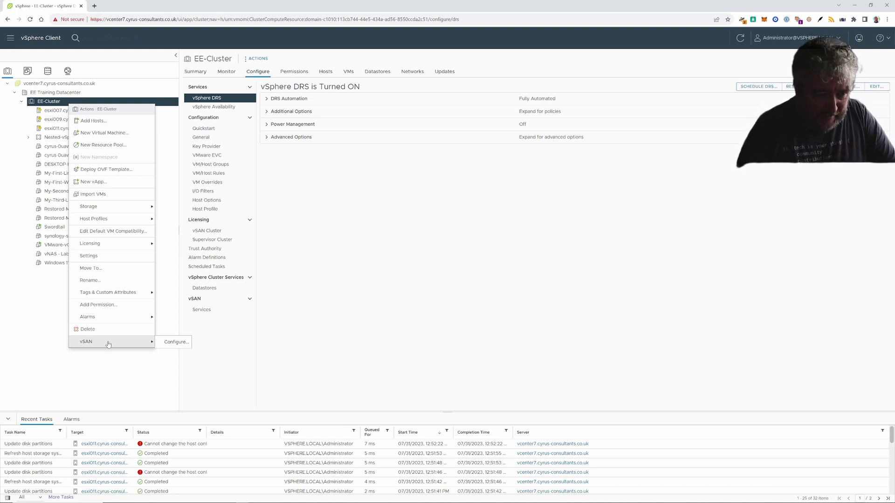
click(173, 343)
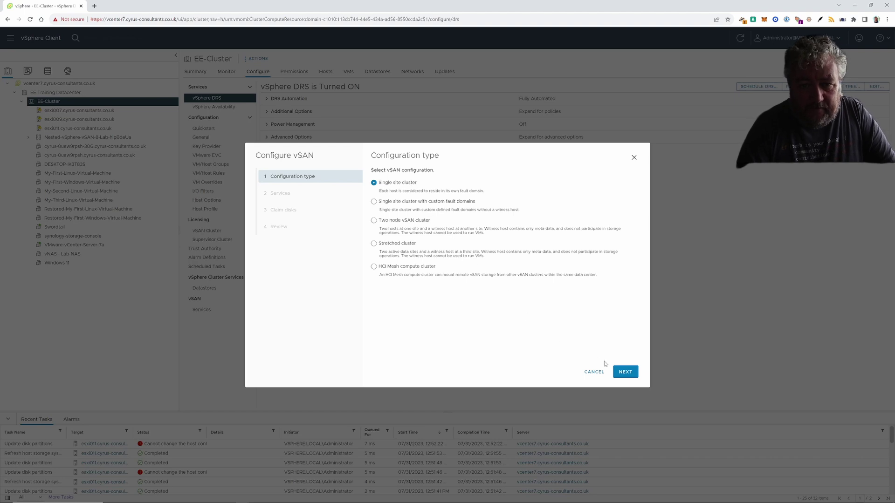
- Keep Single site cluster, enable Deduplication and compression, and proceed to Claim disks
click(625, 373)
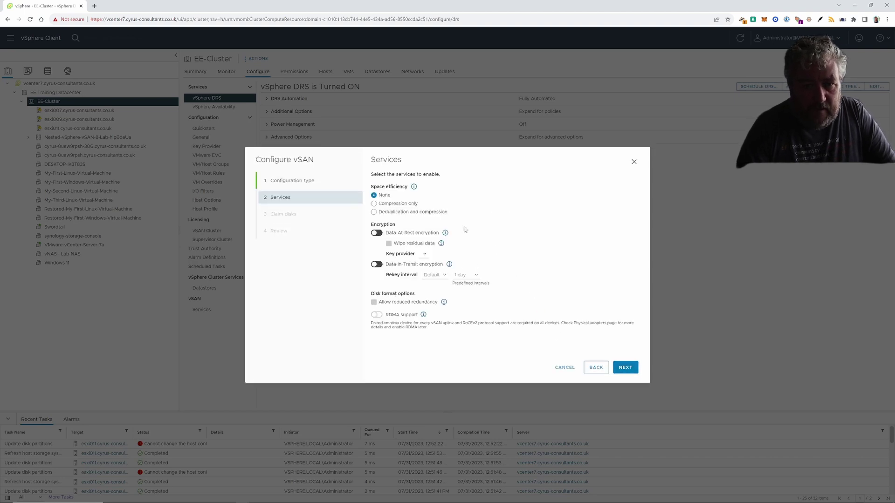
click(387, 212)
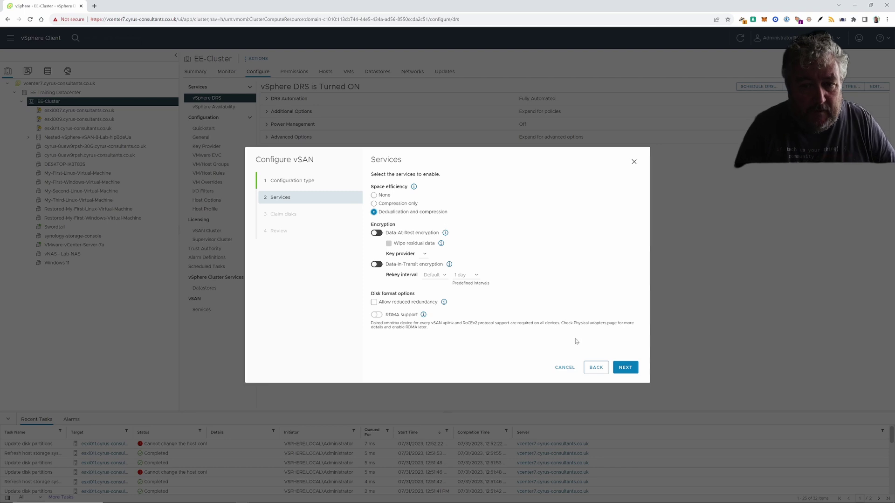
click(622, 366)
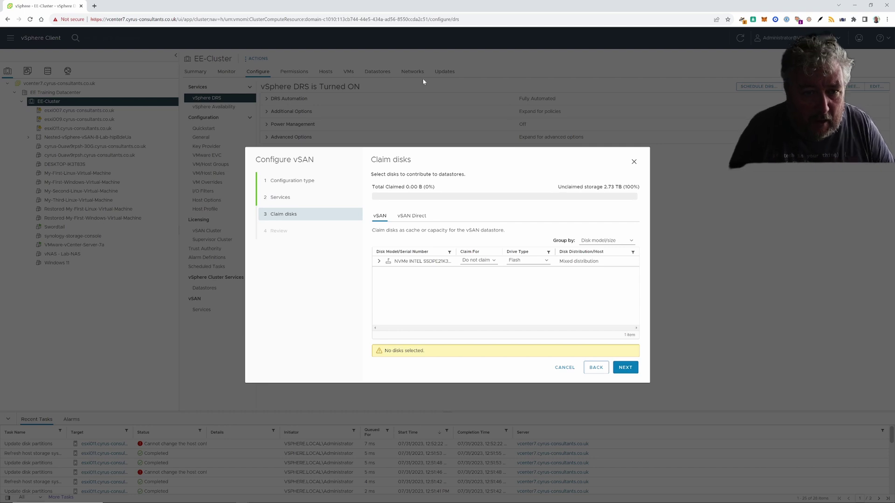
- Expand the NVMe INTEL group and claim esxi007's two disks as cache and capacity tier
drag(446, 152, 353, 148)
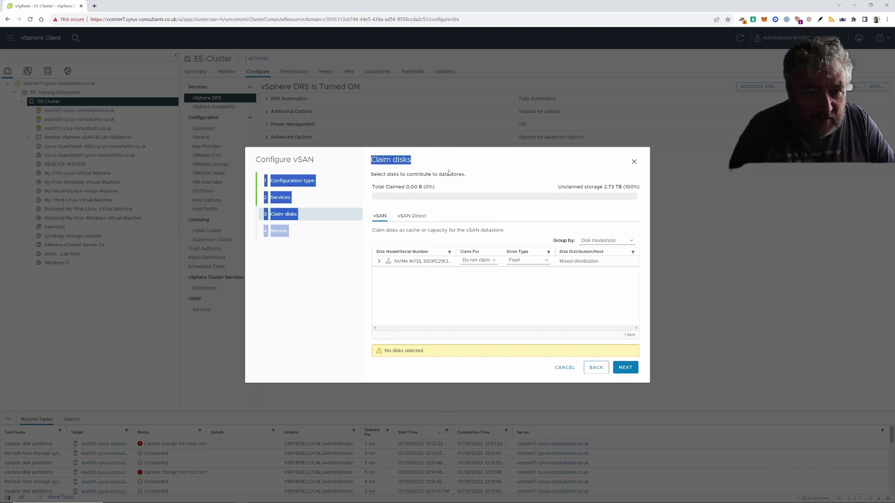
click(476, 175)
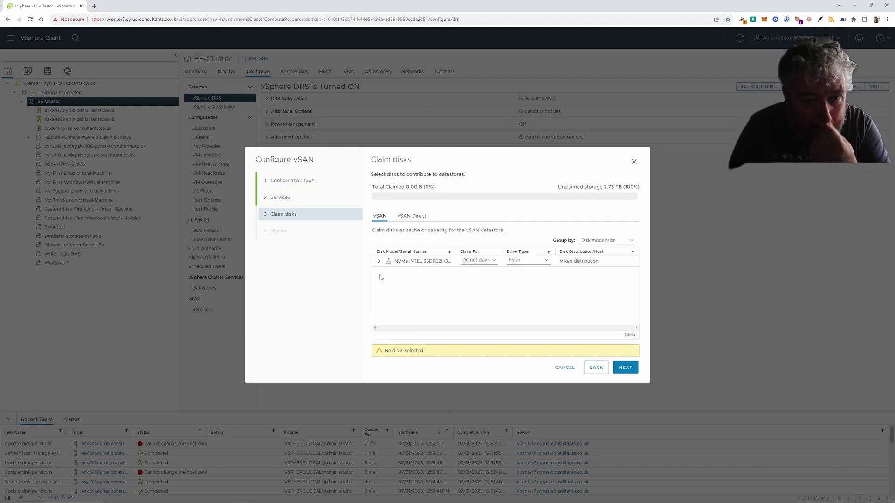
click(379, 262)
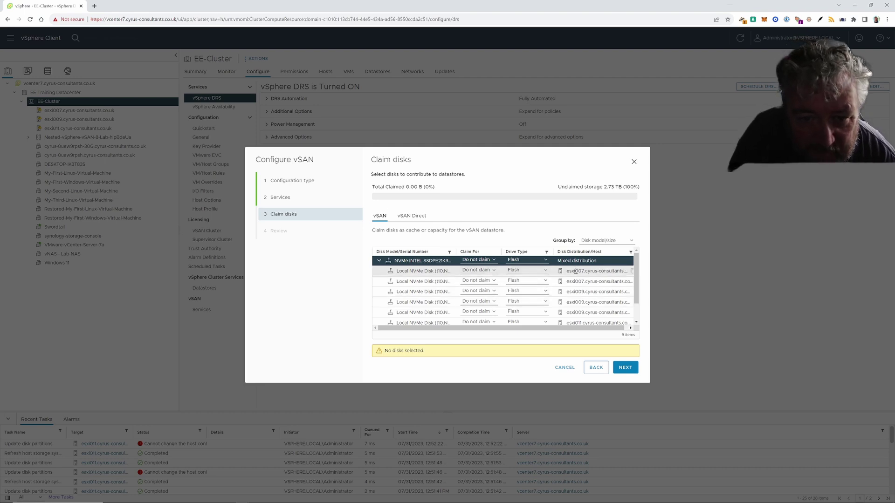
click(493, 272)
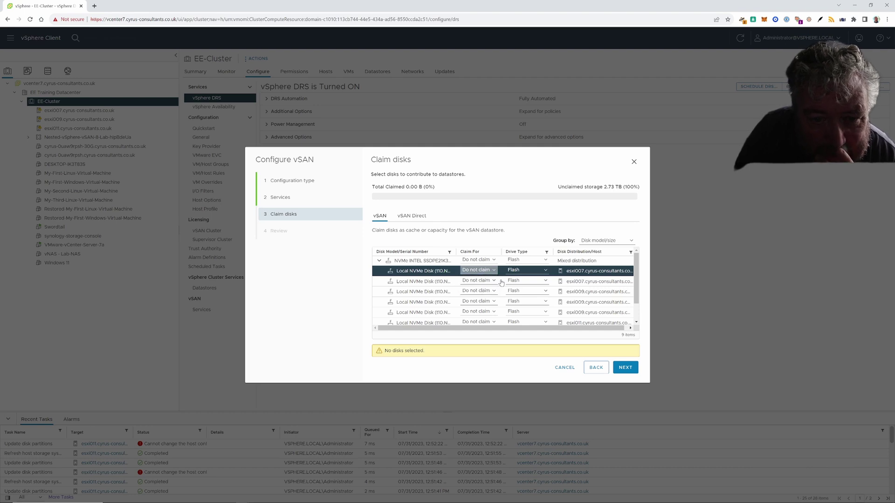
click(486, 290)
click(493, 282)
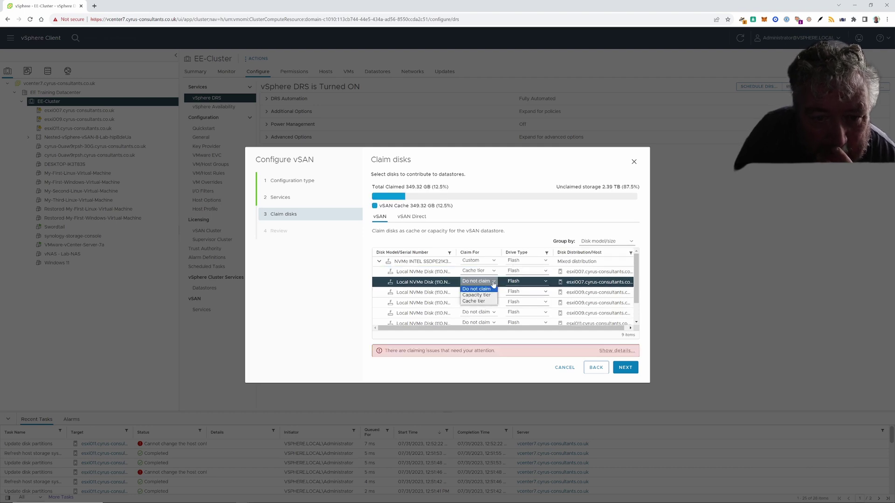
click(487, 296)
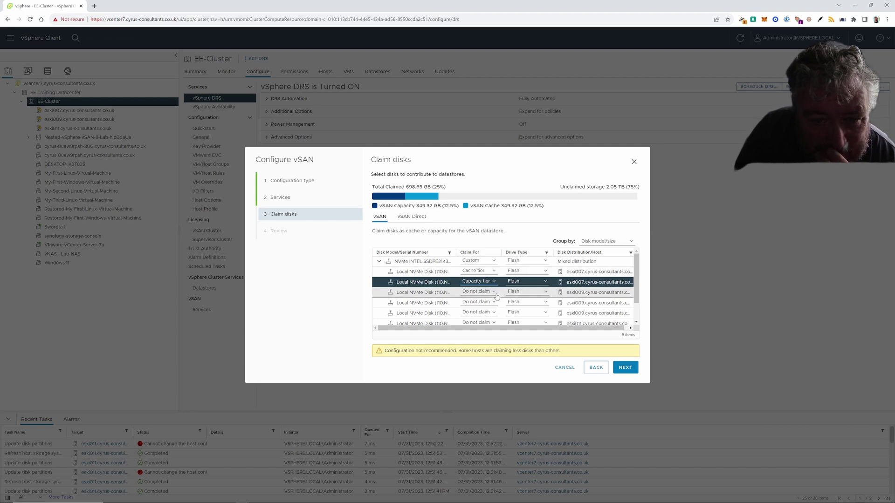
- Claim esxi009's two NVMe disks as cache tier and capacity tier
click(493, 293)
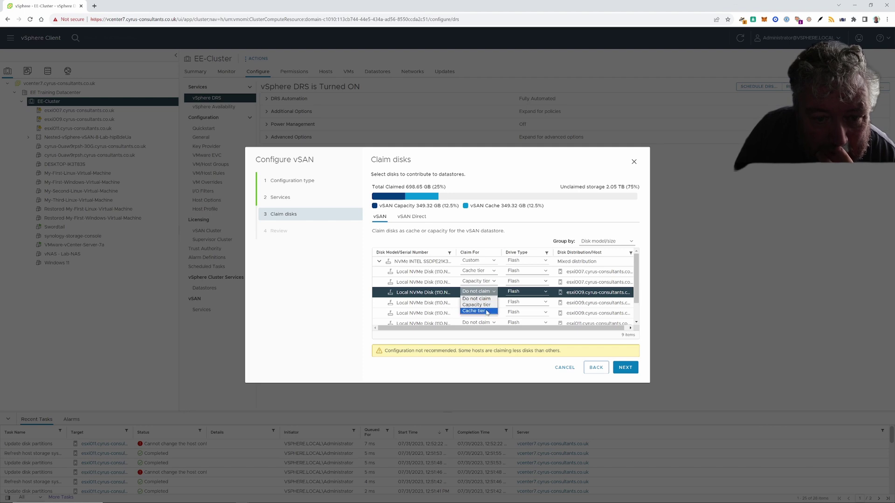
click(487, 311)
click(493, 302)
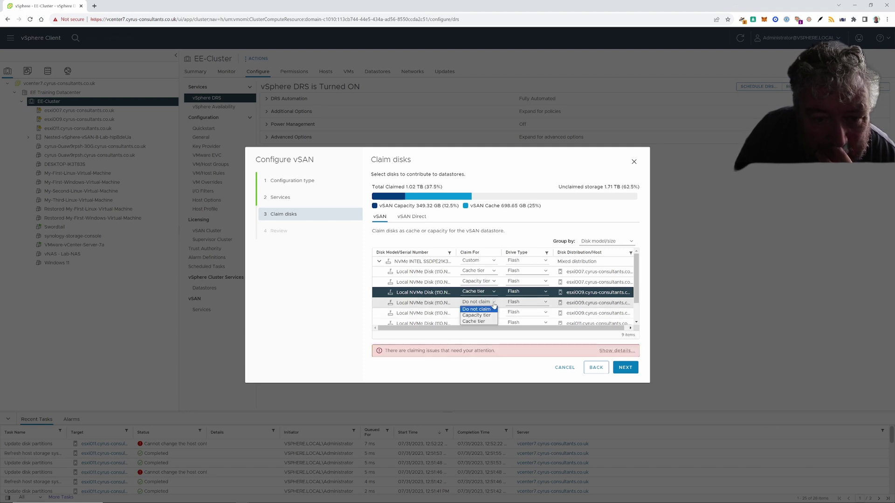
click(488, 315)
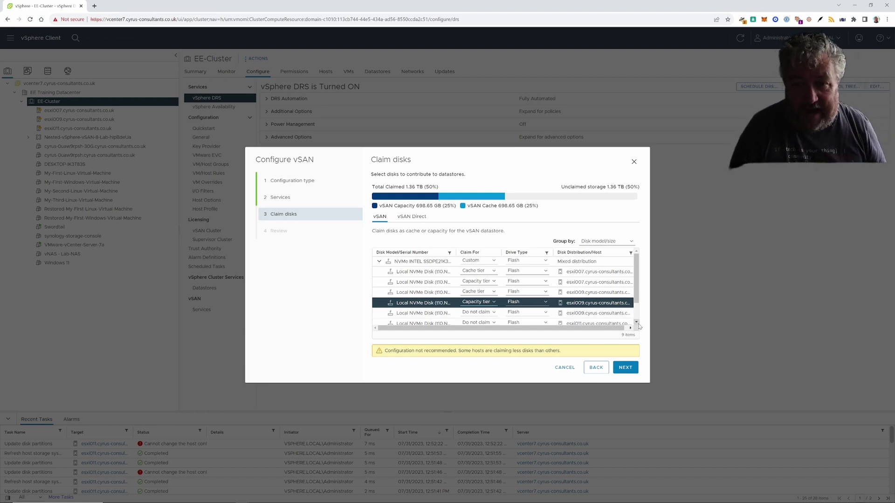
scroll(639, 327, down, 2)
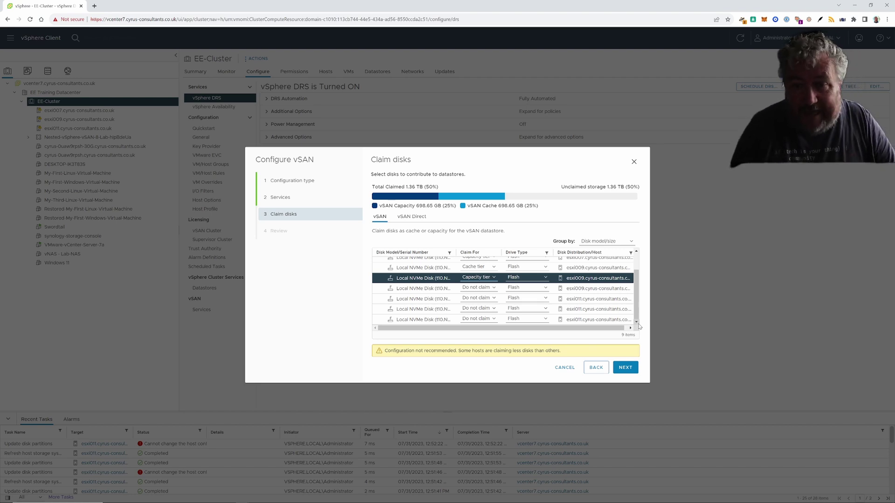
- Claim two esxi011 NVMe disks as cache tier and capacity tier
click(495, 301)
click(480, 312)
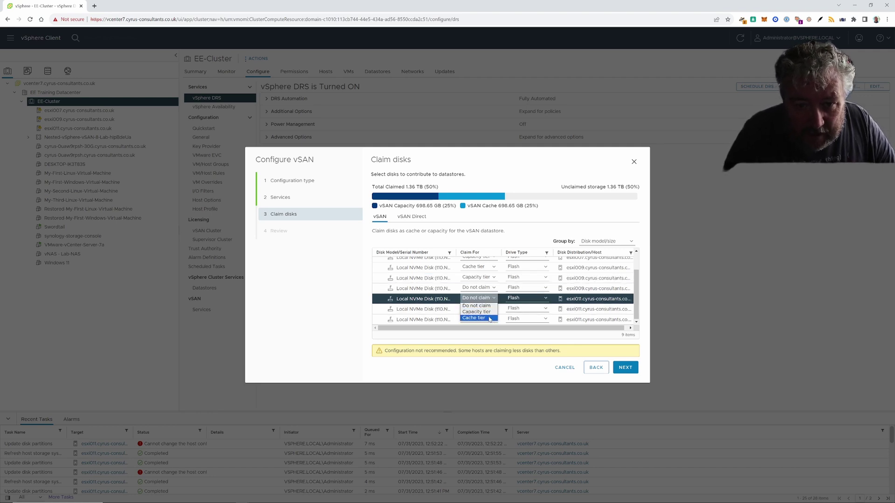
click(493, 309)
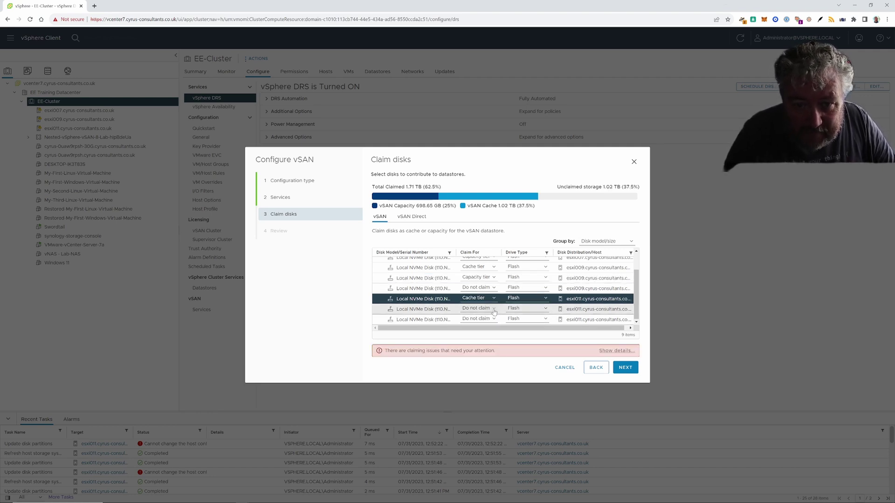
click(490, 322)
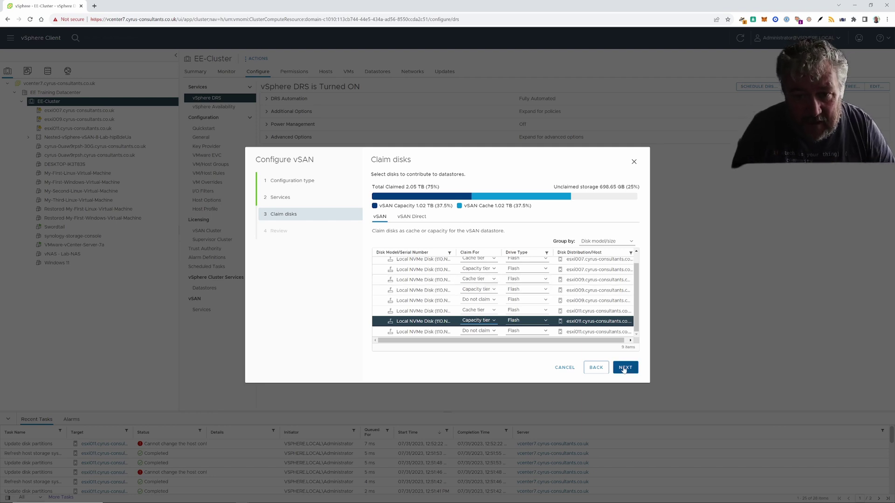
- Check the claimed-disk totals and advance the wizard to the Review summary
scroll(635, 323, down, 1)
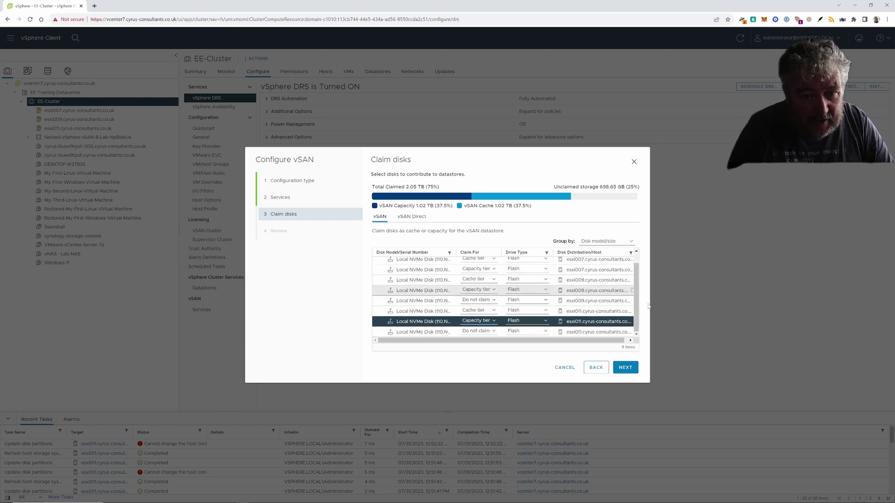
scroll(636, 313, up, 1)
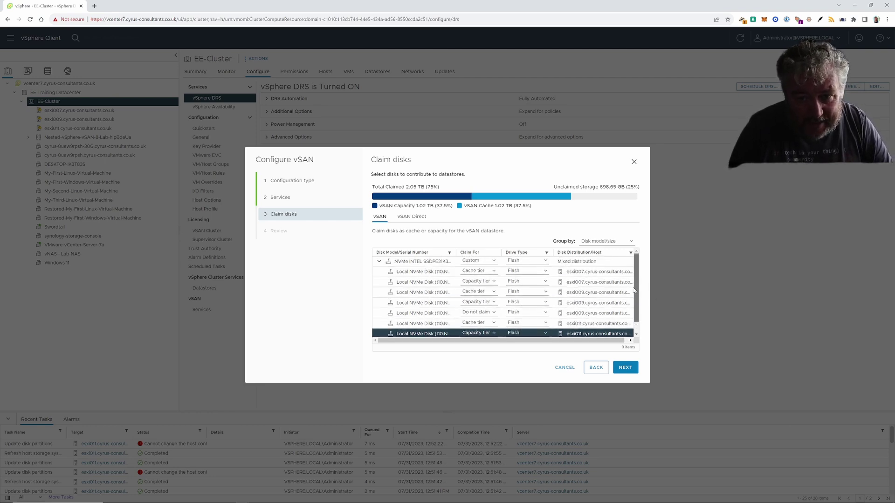
scroll(635, 313, down, 1)
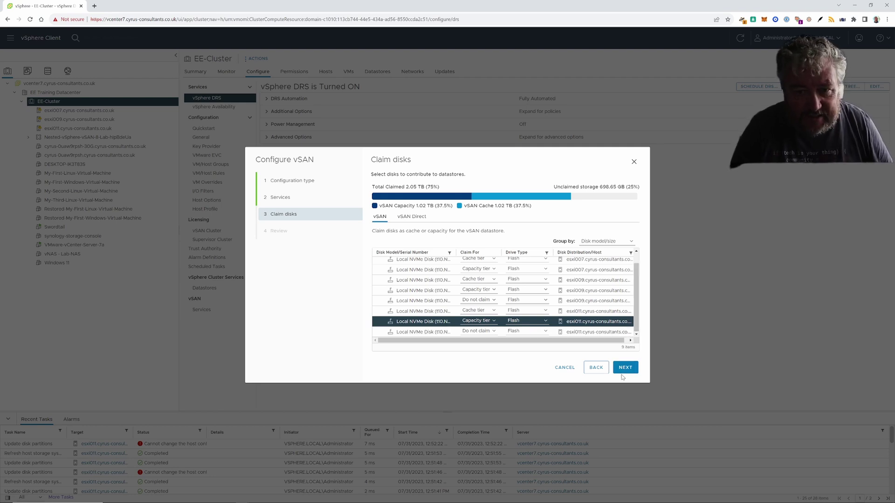
scroll(634, 314, up, 1)
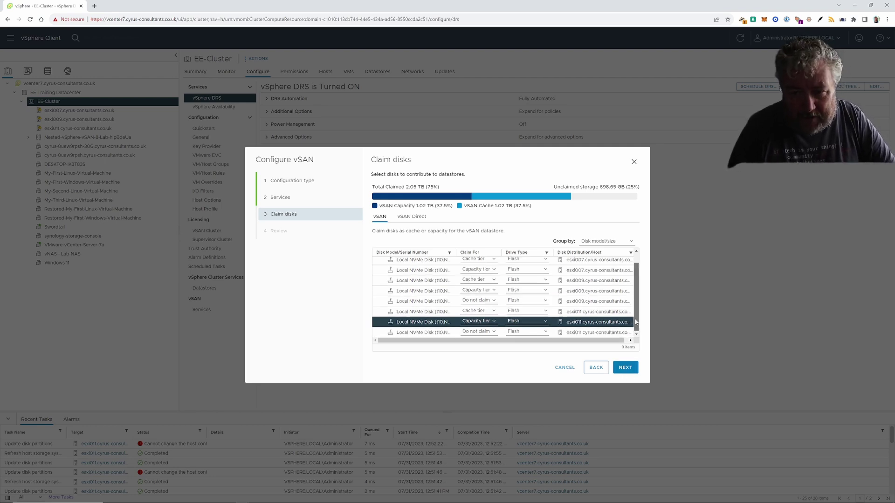
click(628, 369)
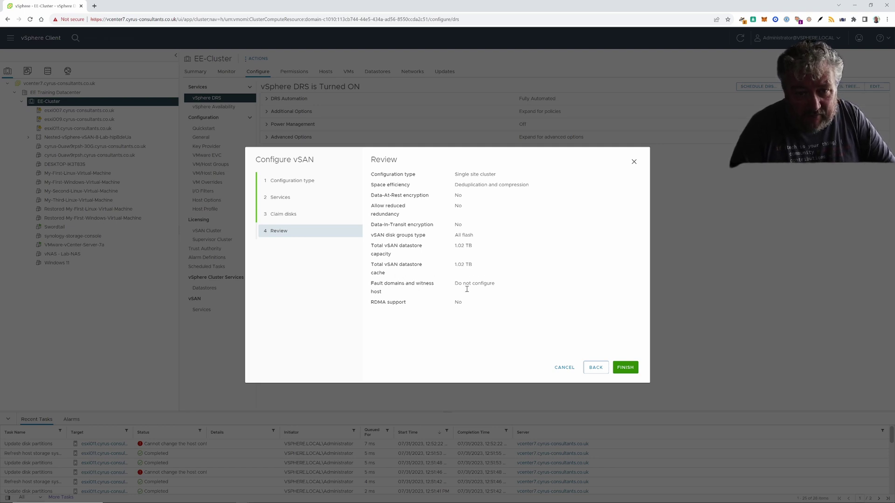
- Finish the Configure vSAN wizard to apply the configuration to EE-Cluster
click(627, 369)
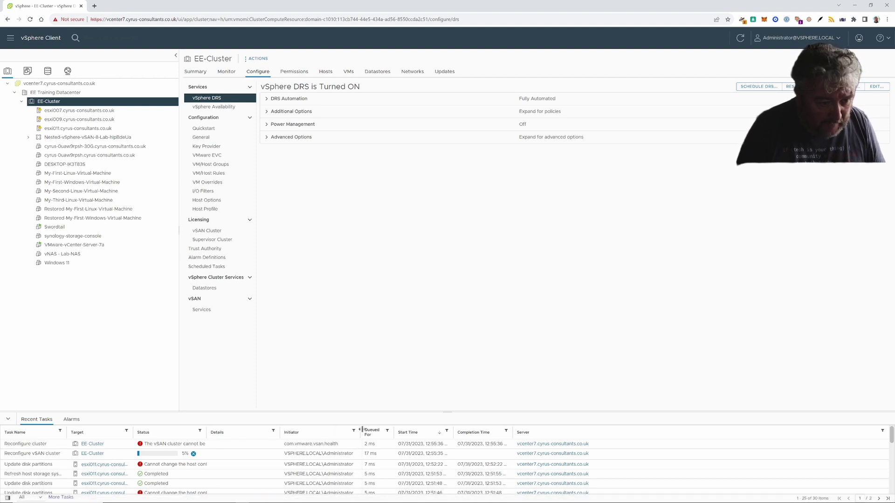
- Widen the Recent Tasks Status column to read the vSphere HA error, then go to EE-Cluster's Settings
drag(362, 429, 370, 429)
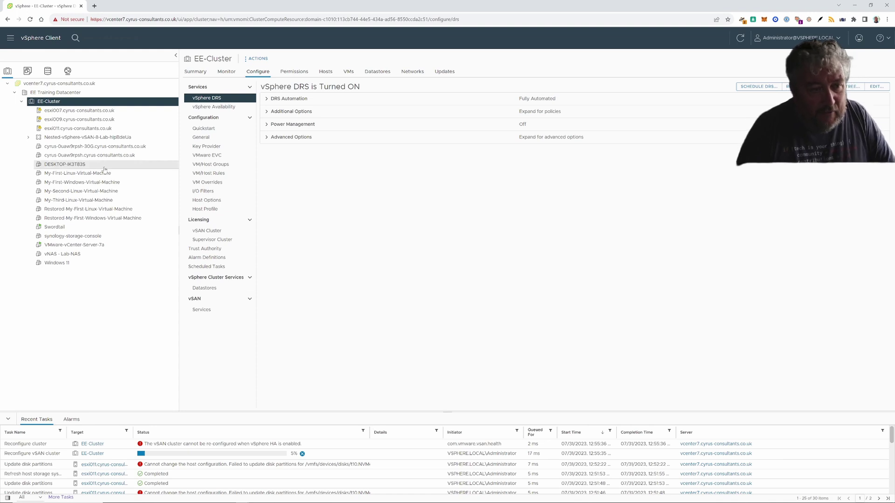
right_click(112, 106)
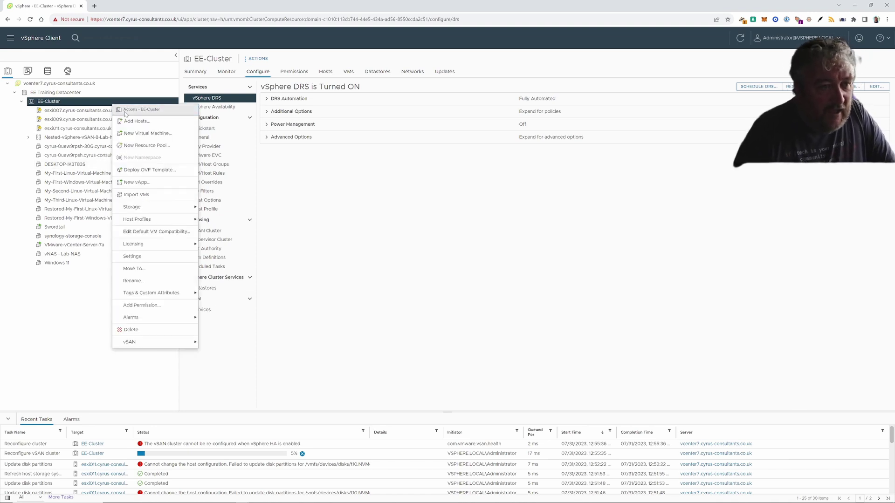
click(146, 258)
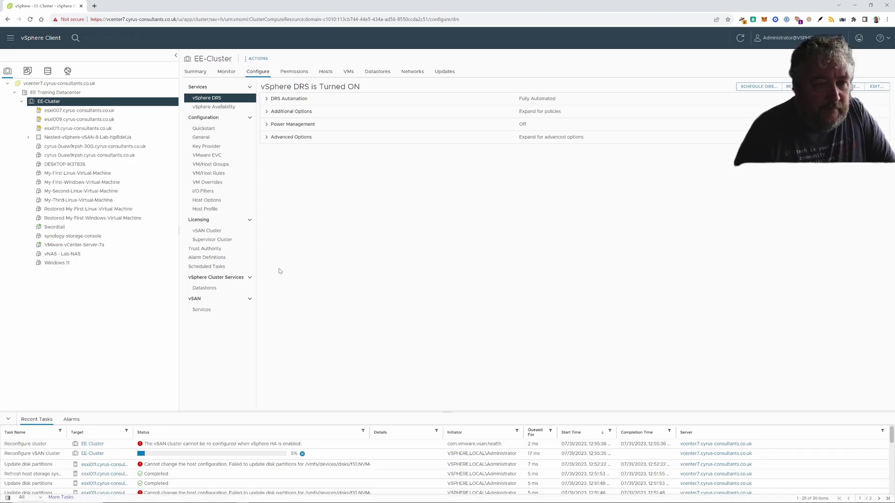
- Turn off vSphere HA for EE-Cluster in its vSphere Availability settings, leaving DRS unchanged
click(876, 88)
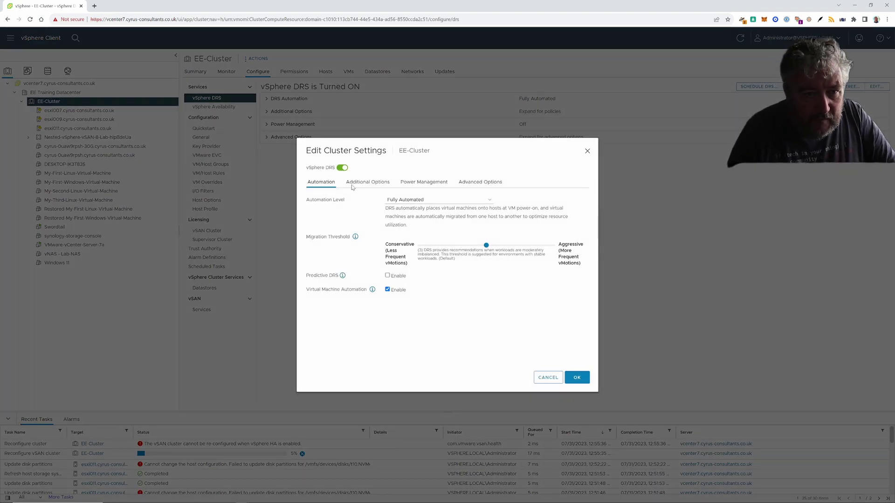
click(553, 380)
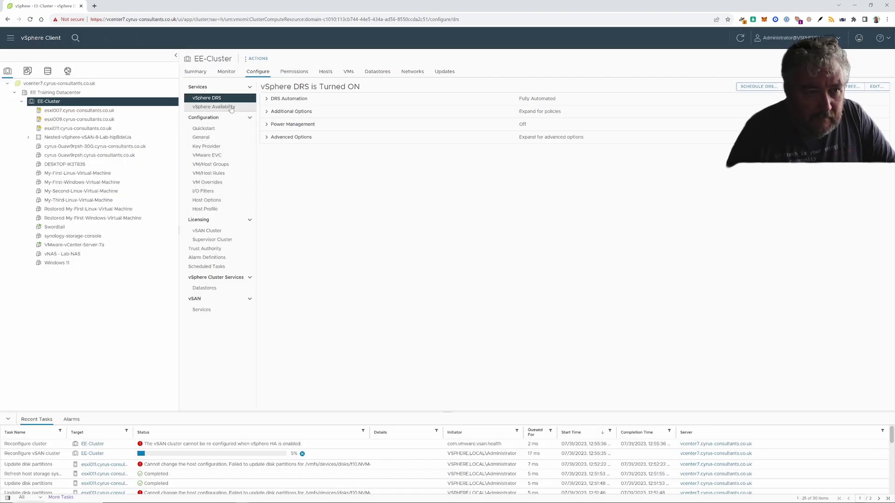
click(213, 106)
click(875, 87)
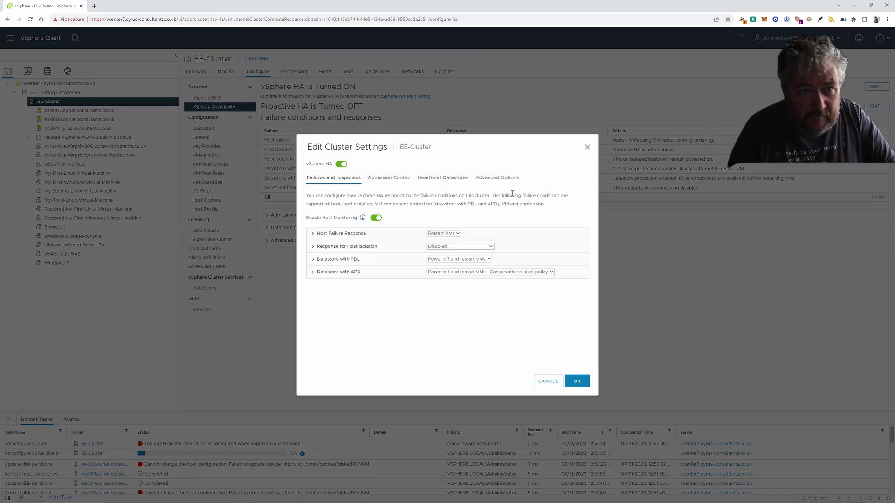
click(339, 165)
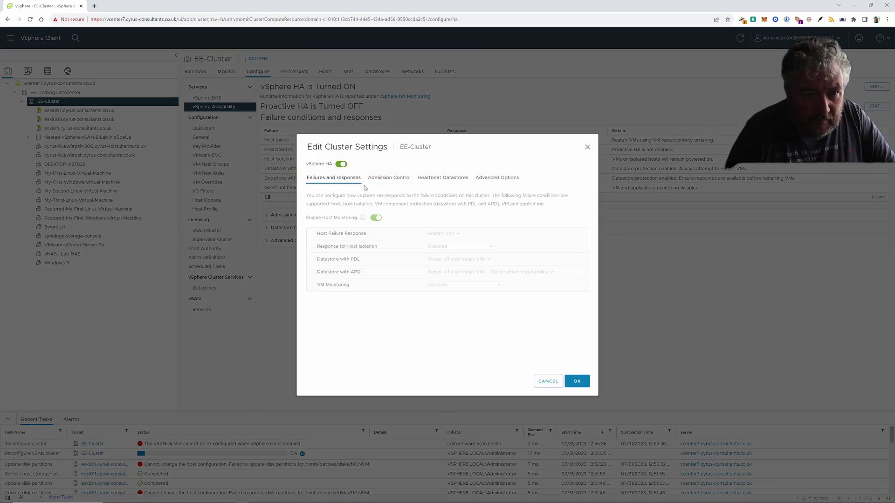
click(577, 381)
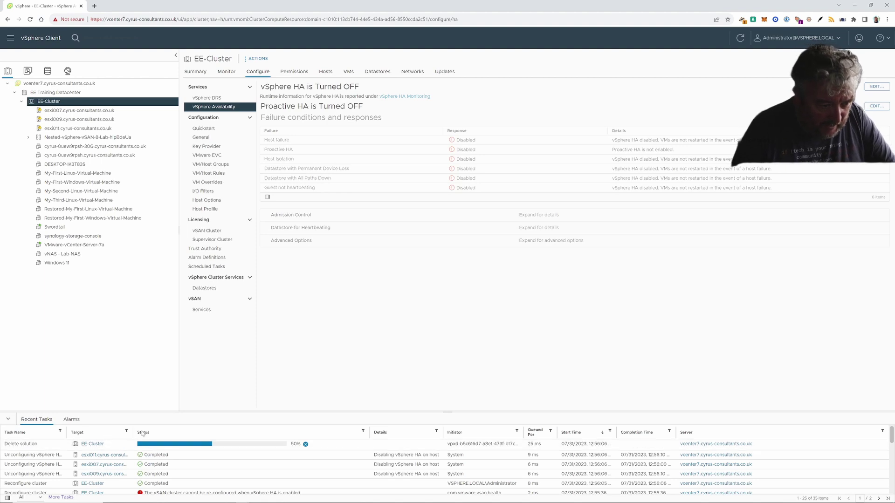
- Widen the Recent Tasks Target and Status columns and scroll through the task history
drag(143, 434, 161, 432)
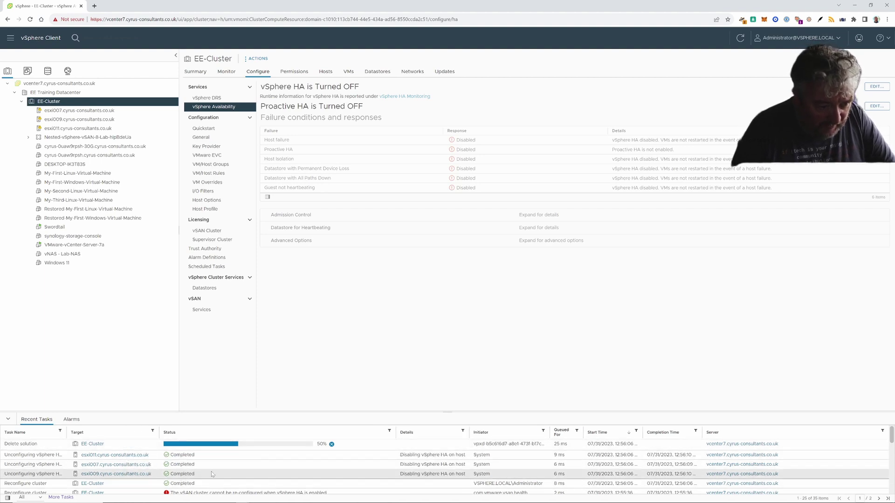
scroll(211, 474, down, 3)
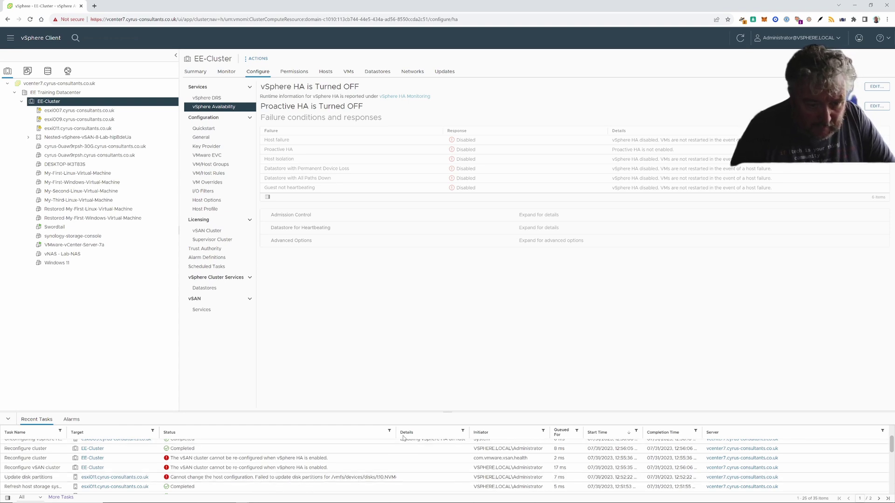
drag(396, 432, 435, 433)
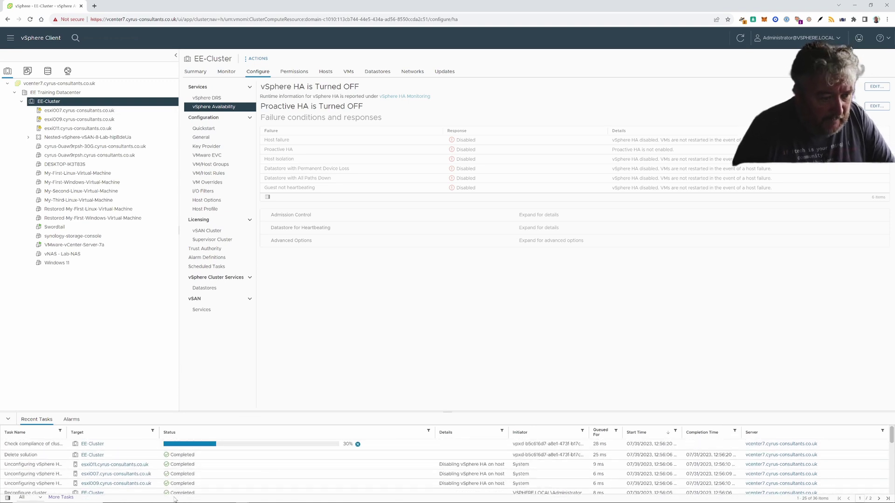
scroll(258, 486, down, 5)
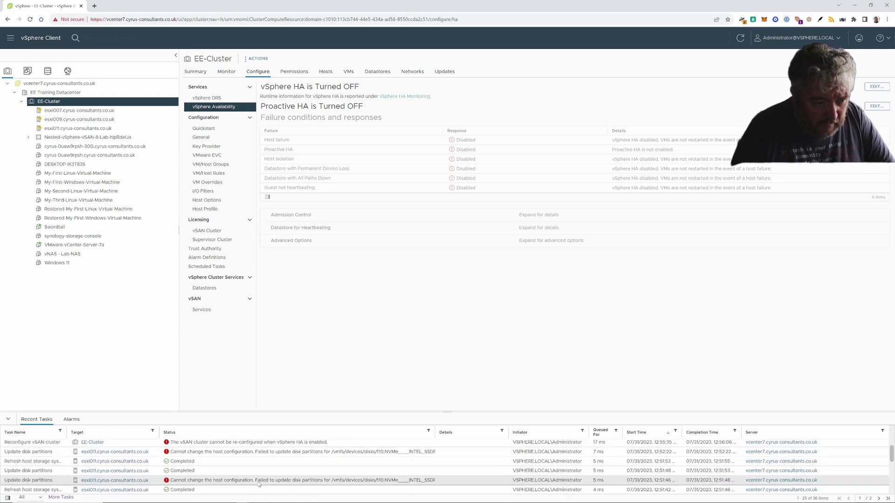
scroll(258, 485, down, 3)
scroll(259, 485, up, 3)
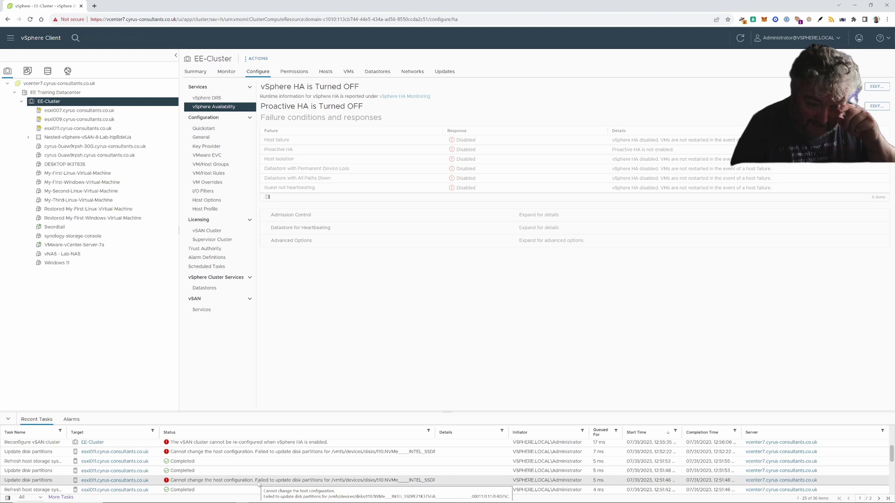
scroll(259, 484, up, 3)
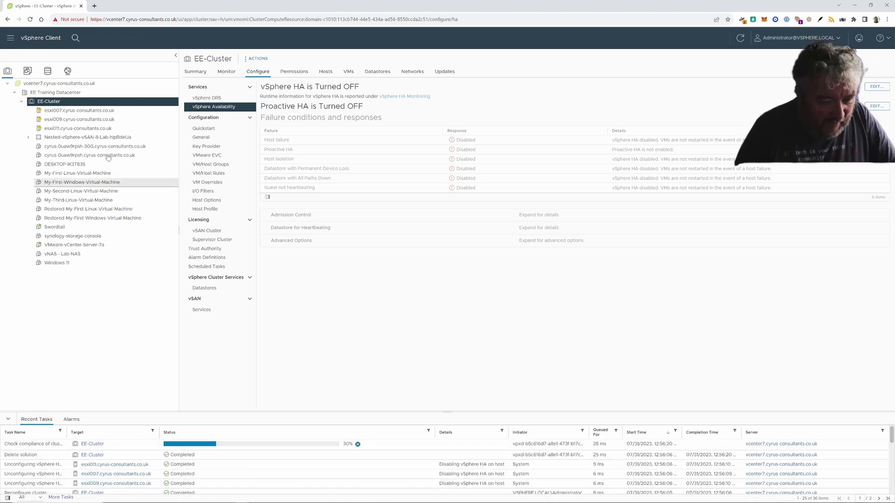
- Start vSAN configuration on EE-Cluster as a single site cluster with space efficiency None
right_click(110, 102)
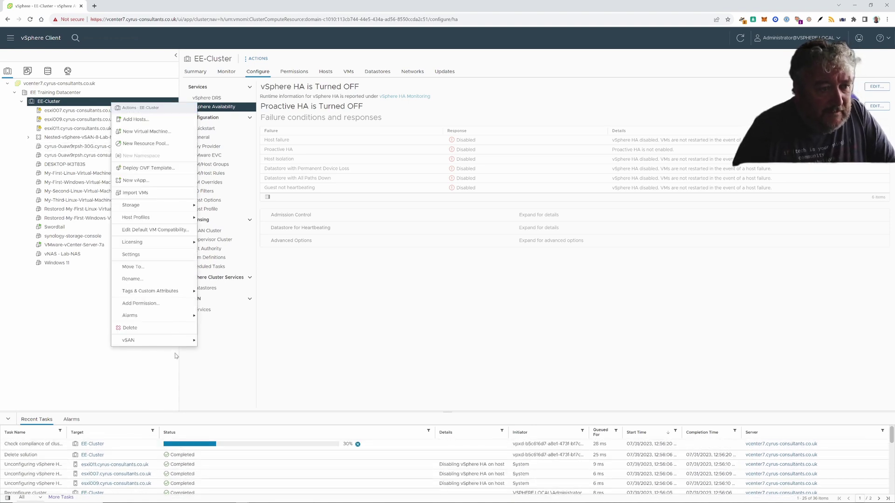
click(203, 344)
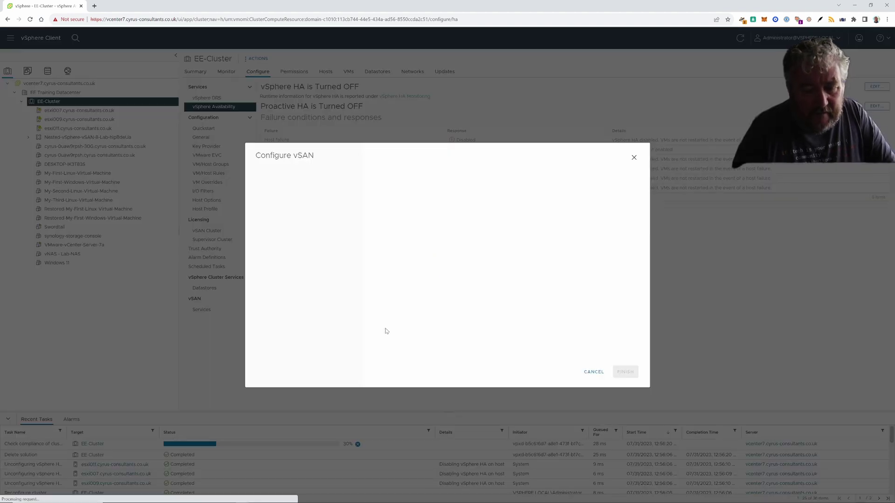
click(624, 372)
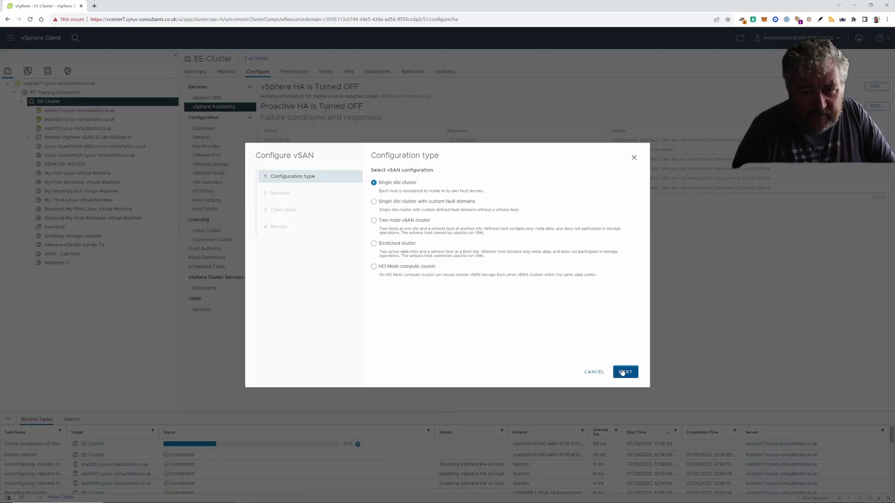
click(398, 213)
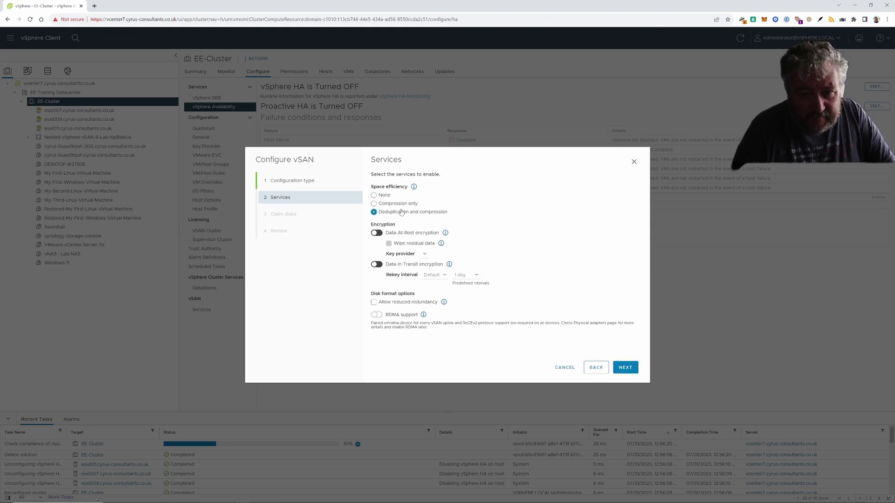
click(392, 204)
click(374, 195)
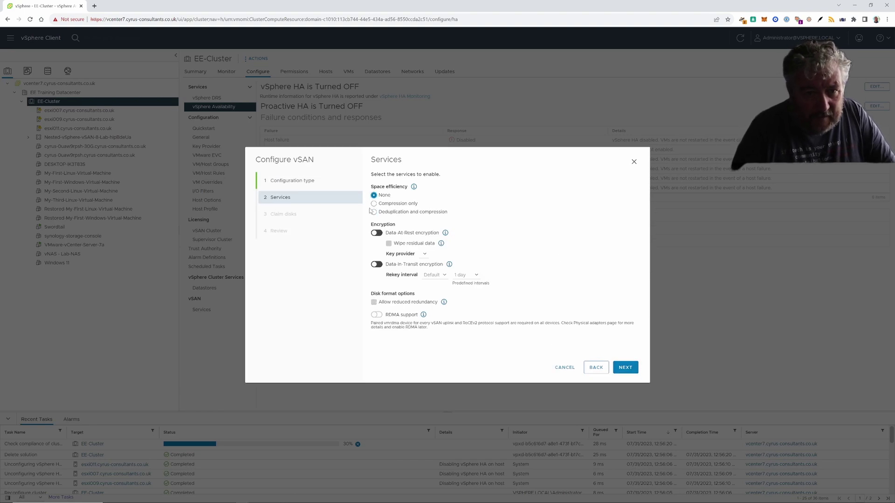
click(625, 367)
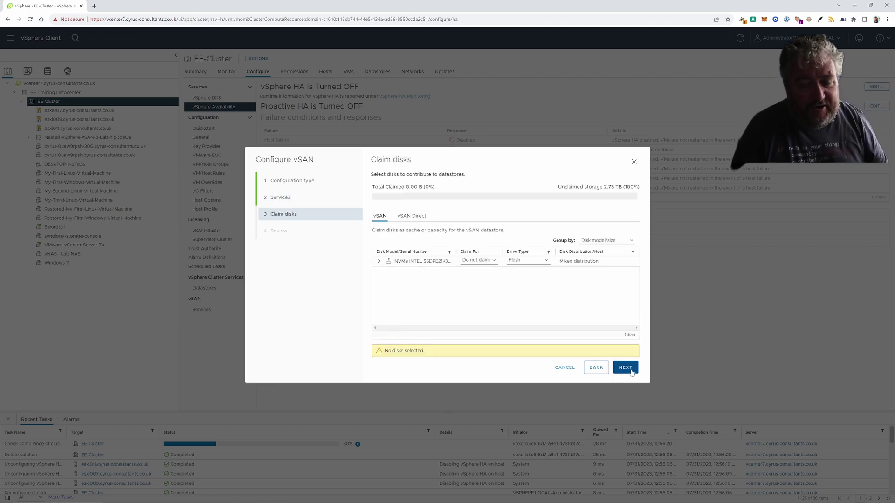
- Claim the first four NVMe disks alternately for the capacity and cache tiers
click(379, 261)
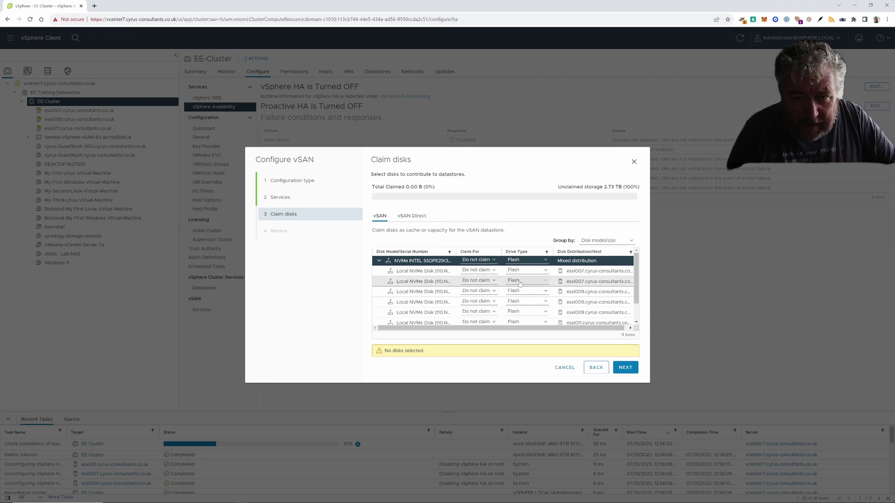
click(494, 270)
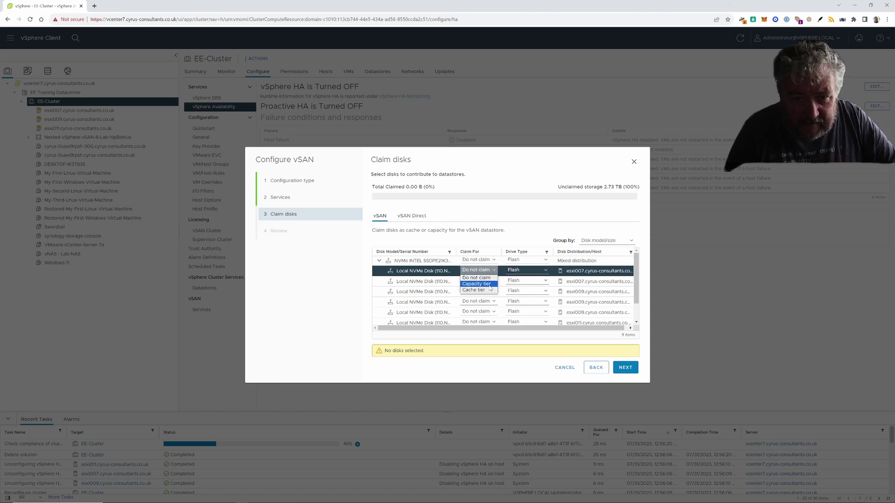
click(489, 286)
click(493, 282)
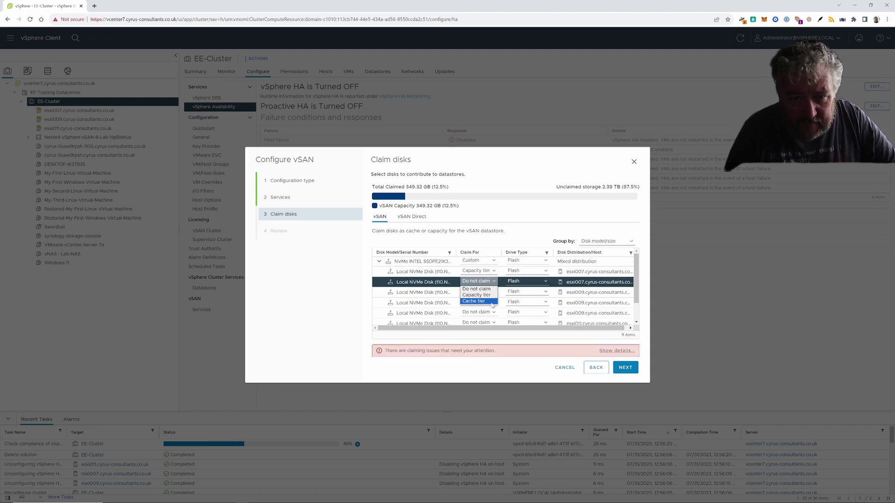
click(491, 302)
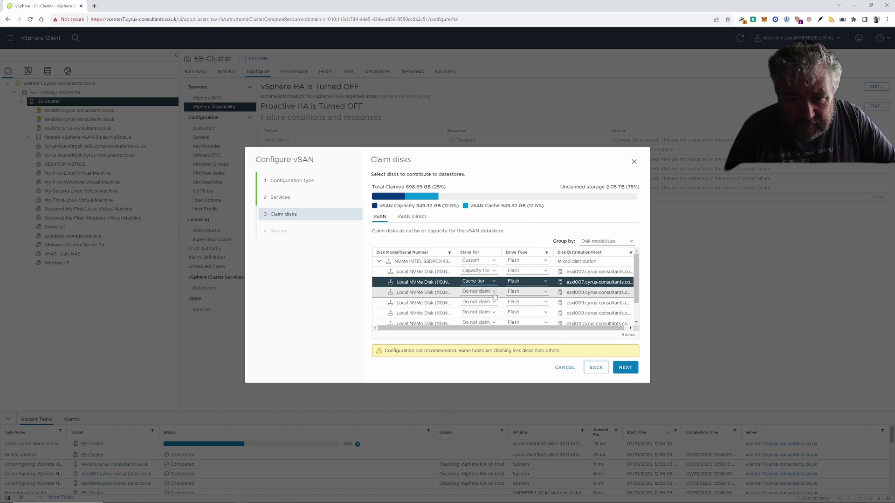
click(494, 296)
click(493, 306)
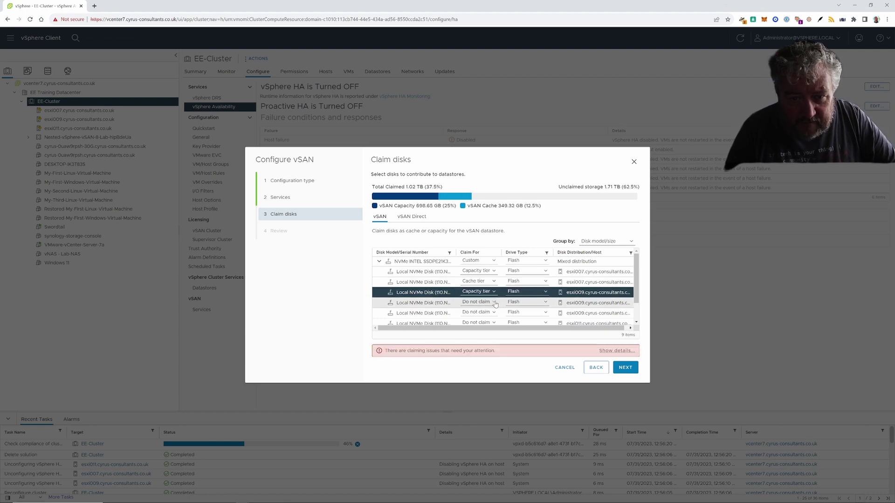
click(494, 302)
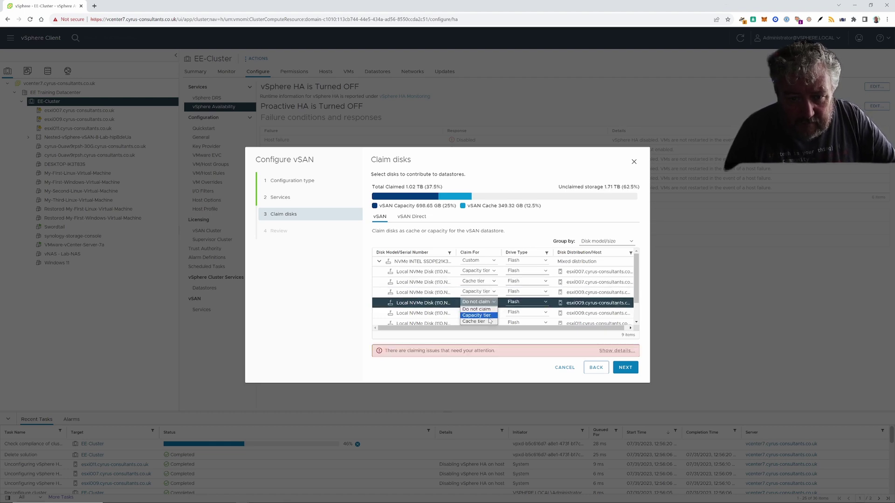
click(489, 321)
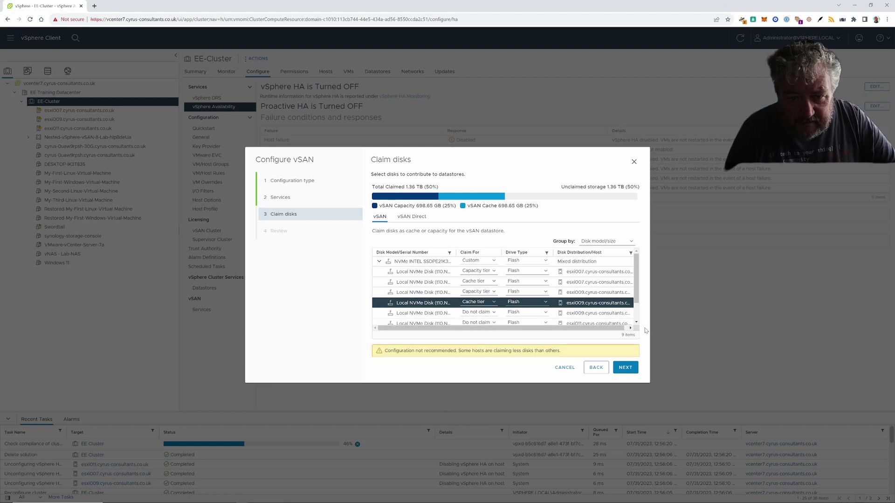
- Claim the remaining two disks as capacity and cache tier, clearing the claiming warning
scroll(555, 306, down, 3)
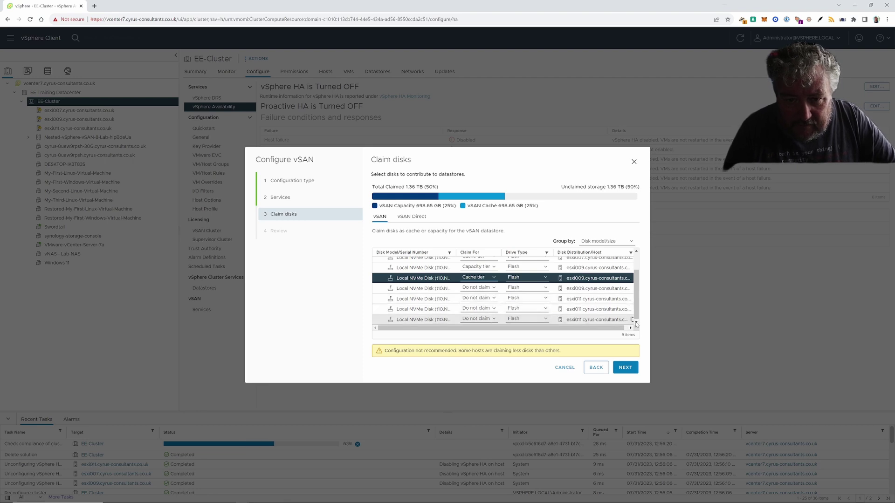
click(492, 299)
click(488, 311)
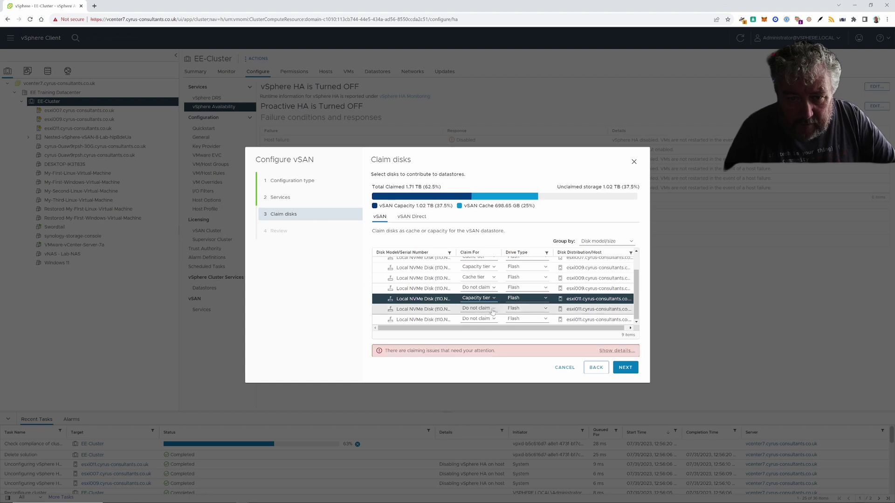
click(489, 309)
click(484, 328)
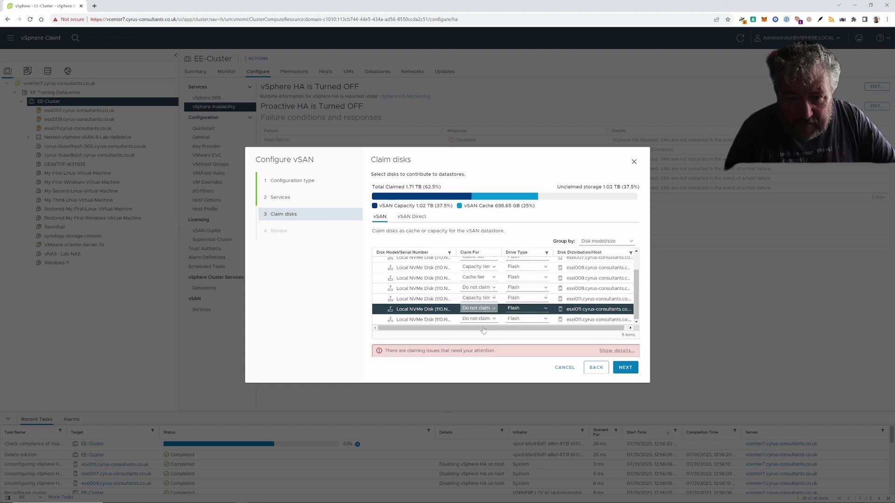
- Finish the vSAN wizard and follow Create disk group tasks on esxi007, esxi009 and esxi011
click(632, 371)
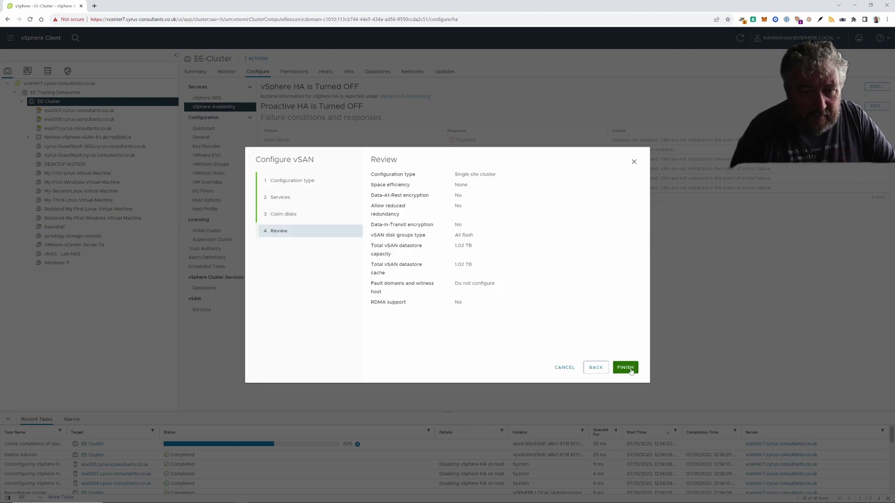
click(629, 370)
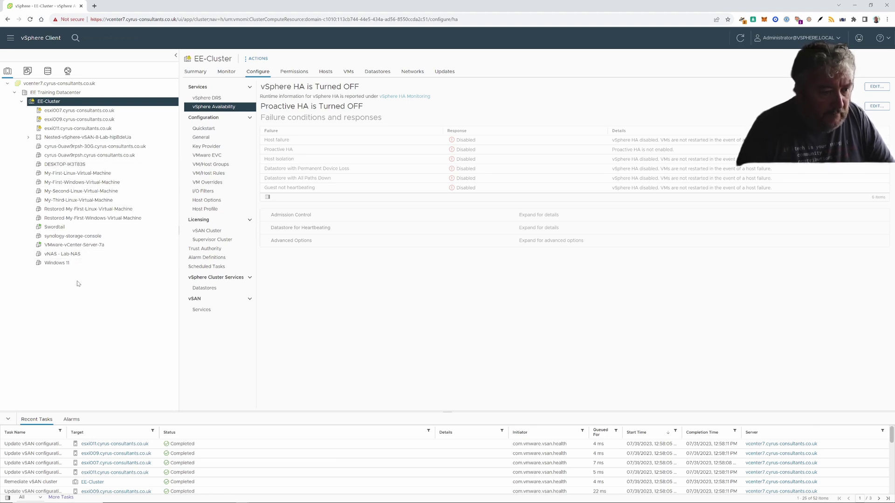
scroll(298, 477, down, 10)
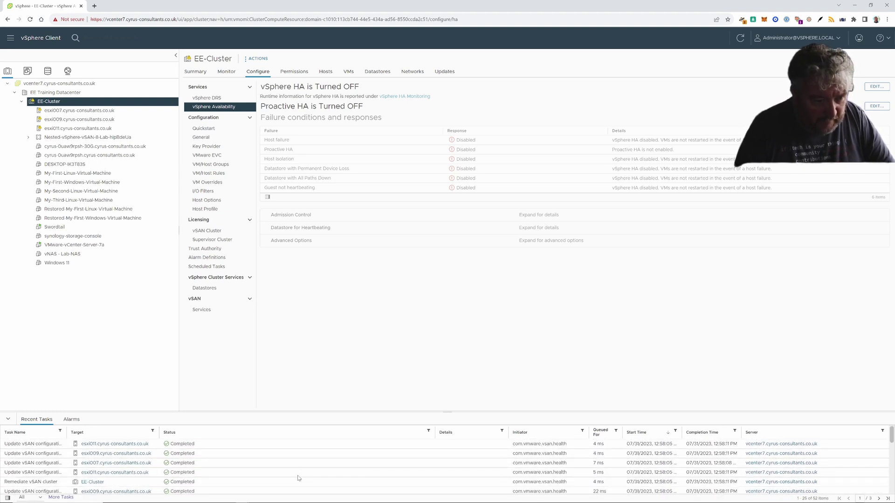
scroll(242, 475, down, 5)
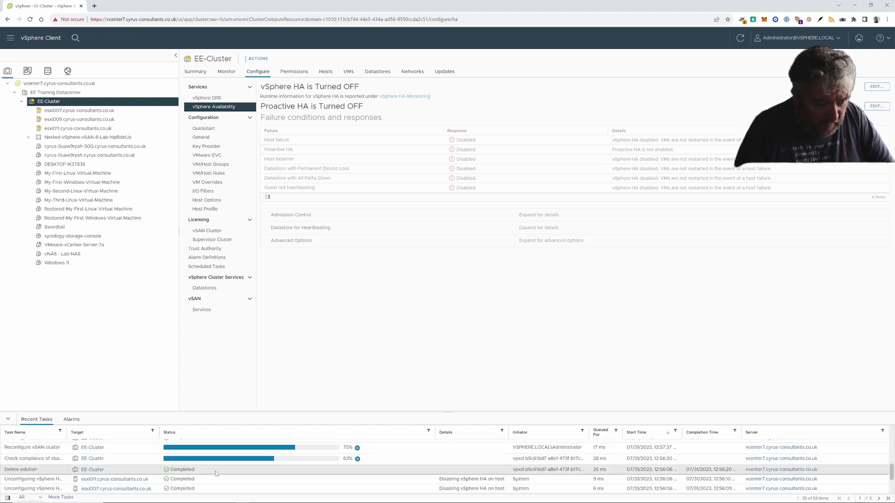
scroll(170, 485, down, 5)
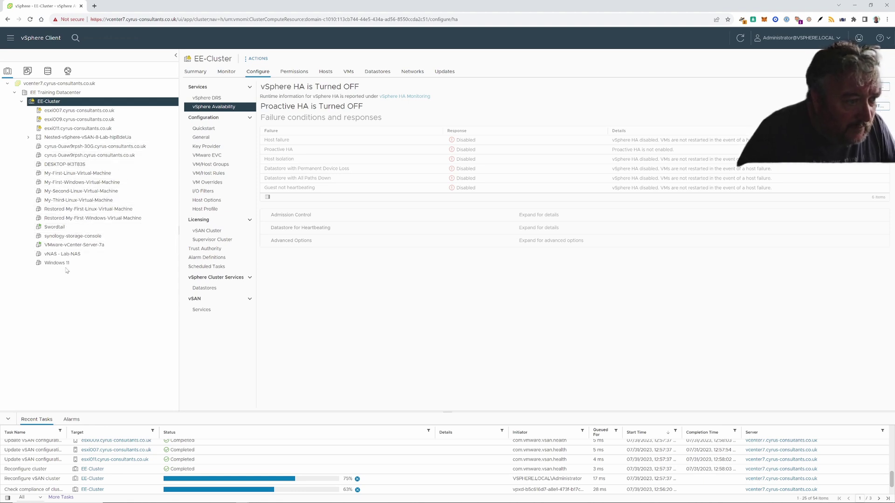
scroll(287, 455, down, 1)
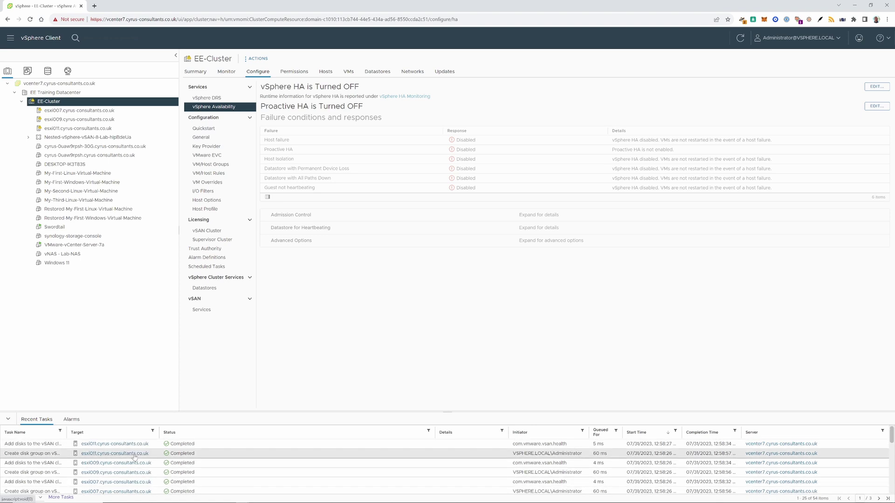
- Check each host's datastores, then browse vsanDatastore's files, showing the .vsan.stats folder
click(195, 72)
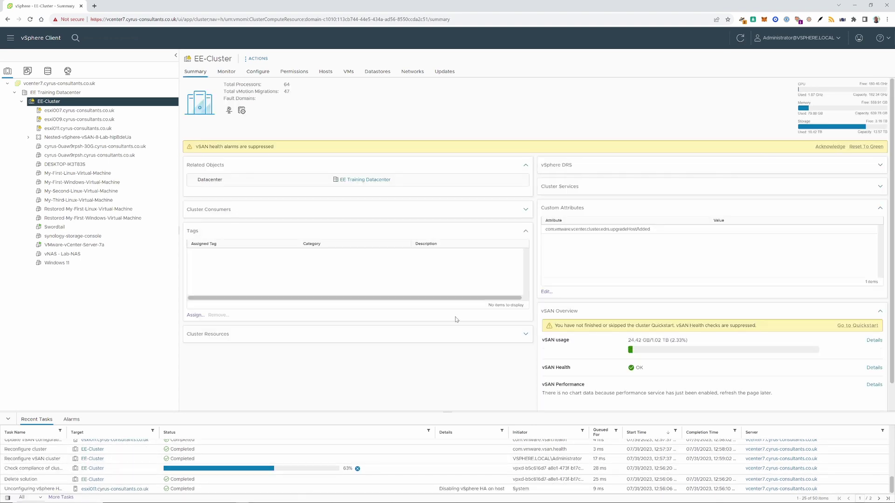
click(79, 111)
click(353, 72)
click(80, 119)
click(77, 128)
click(229, 137)
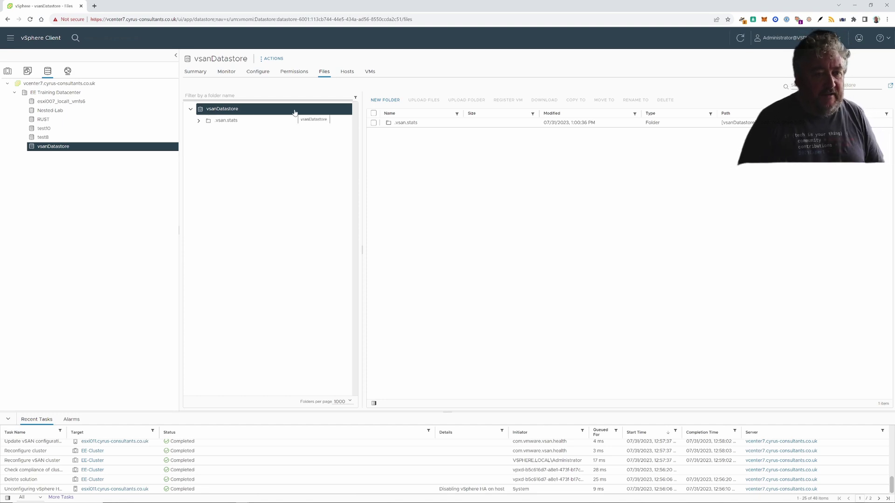
scroll(248, 485, up, 2)
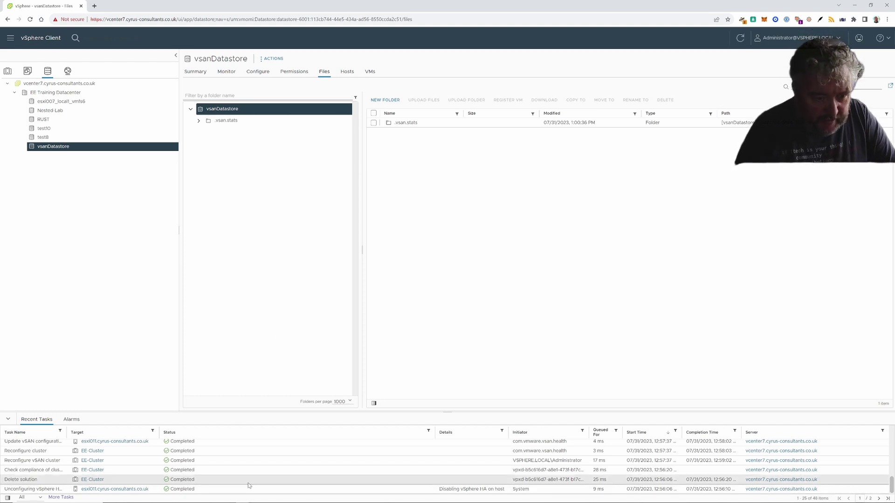
scroll(249, 485, up, 3)
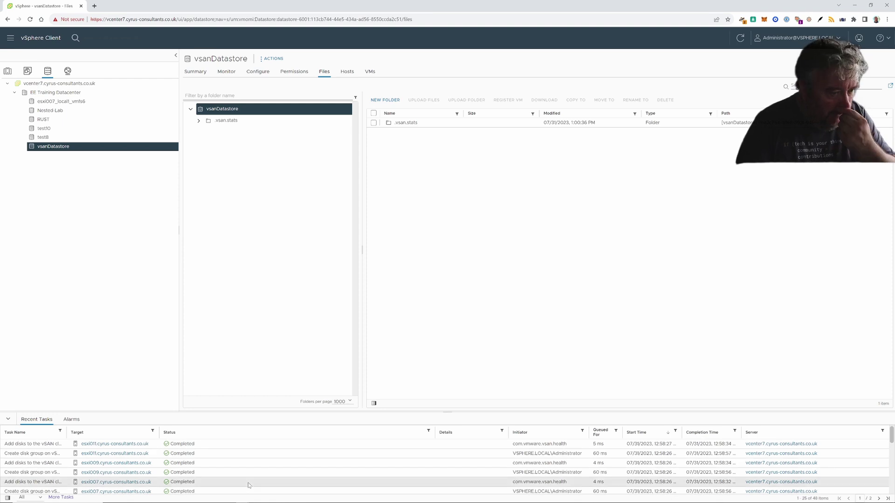
scroll(249, 485, down, 5)
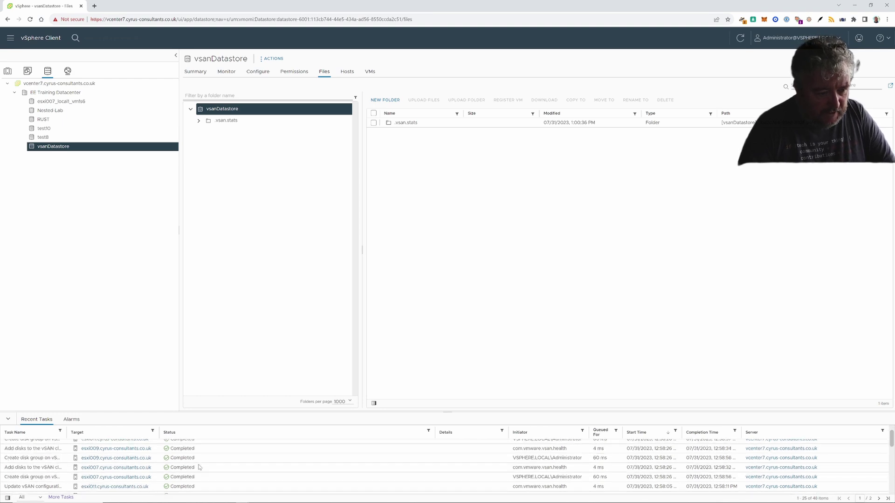
scroll(200, 467, down, 5)
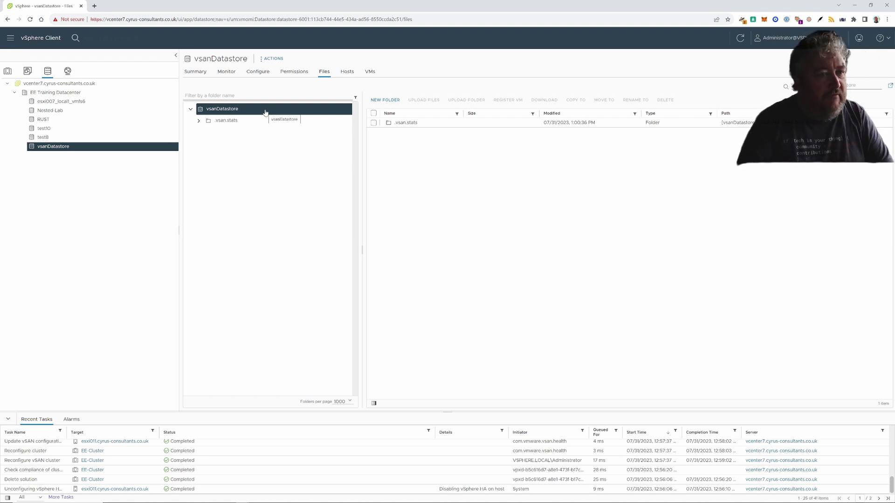
click(7, 70)
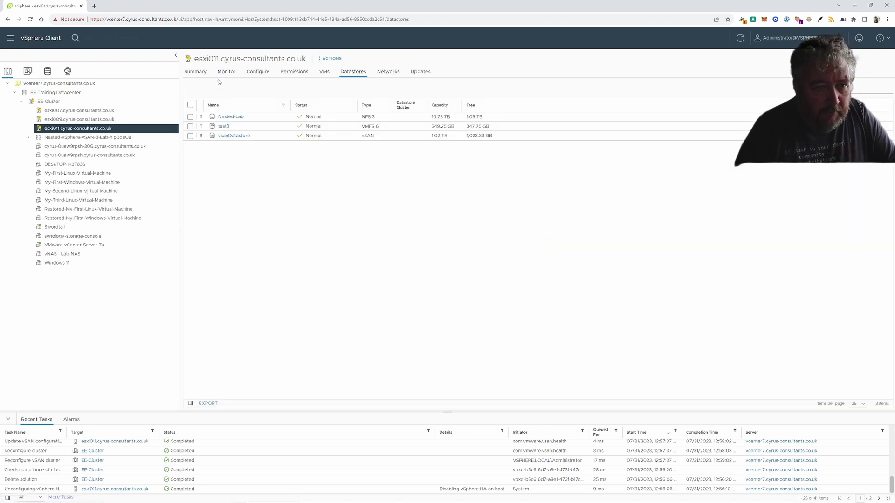
- Open EE-Cluster's vSAN Skyline Health details: 52 healthy, 2 info, no issues
click(76, 111)
click(55, 101)
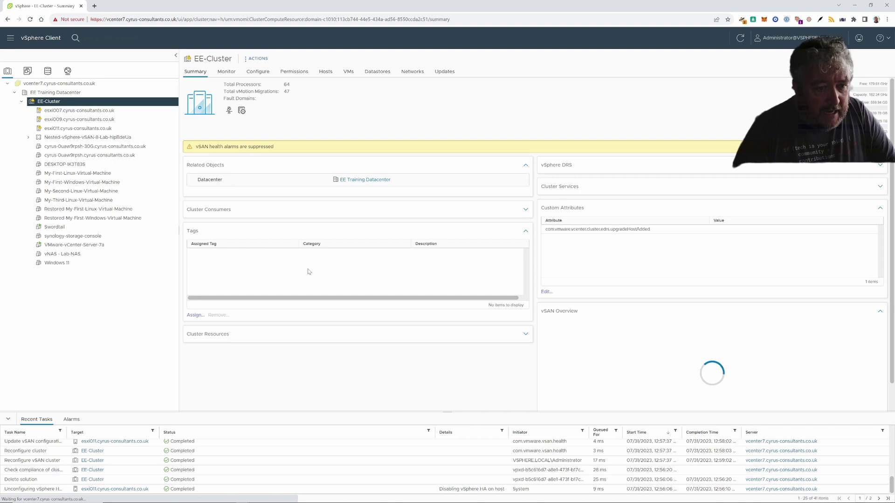
scroll(713, 335, down, 1)
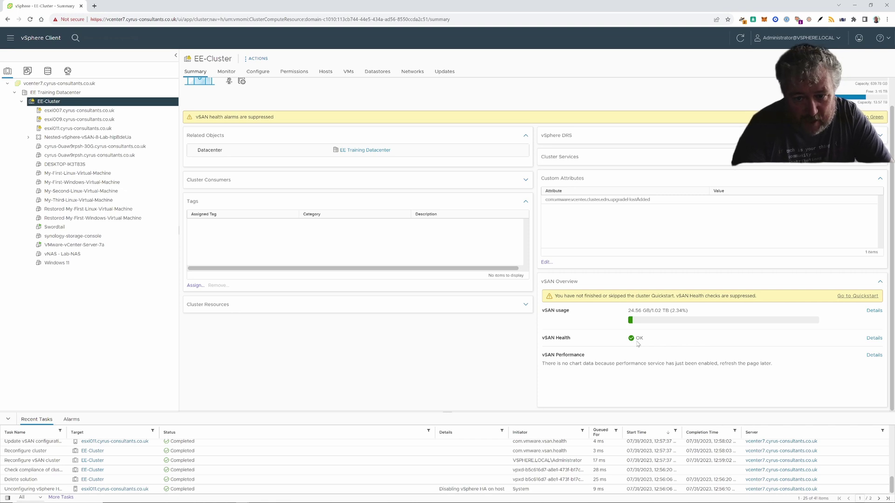
click(879, 340)
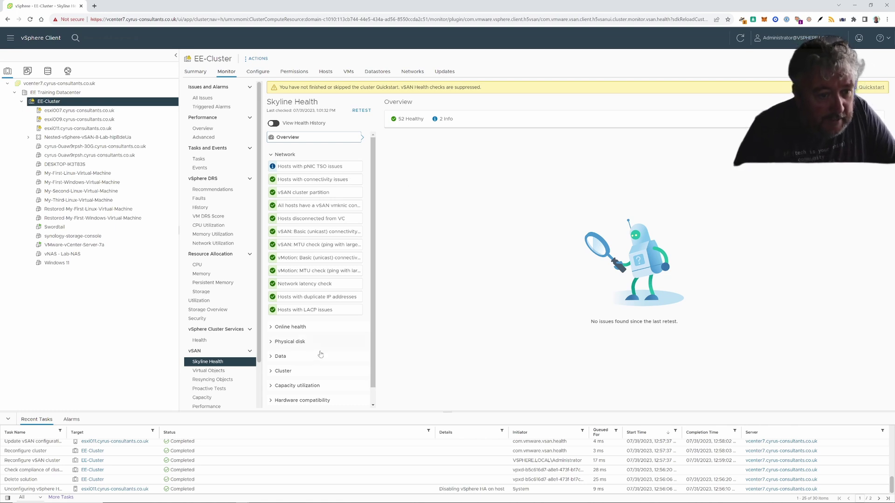
- Expand the Online health, Physical disk and Data check groups
click(273, 328)
scroll(273, 330, down, 1)
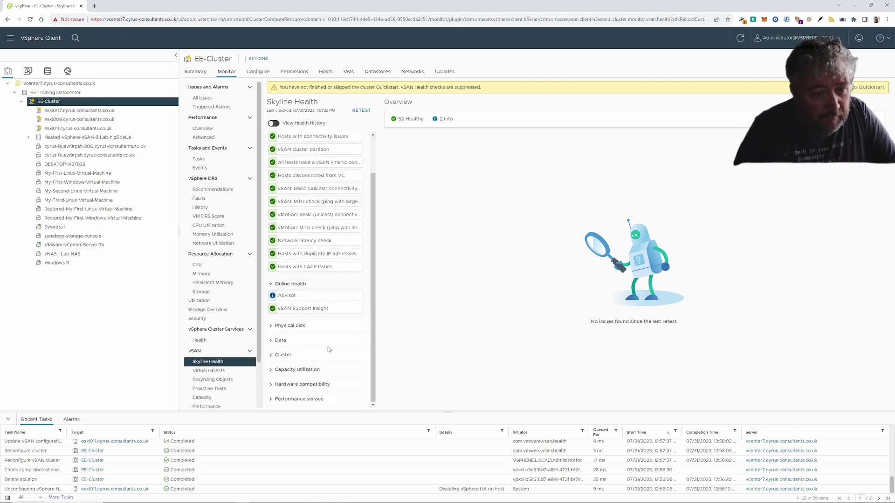
click(273, 329)
scroll(272, 341, down, 2)
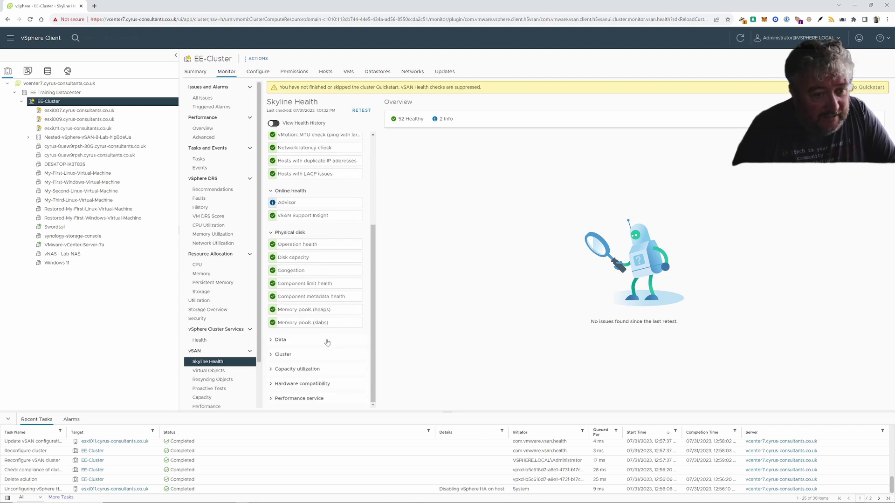
click(271, 341)
scroll(272, 347, down, 1)
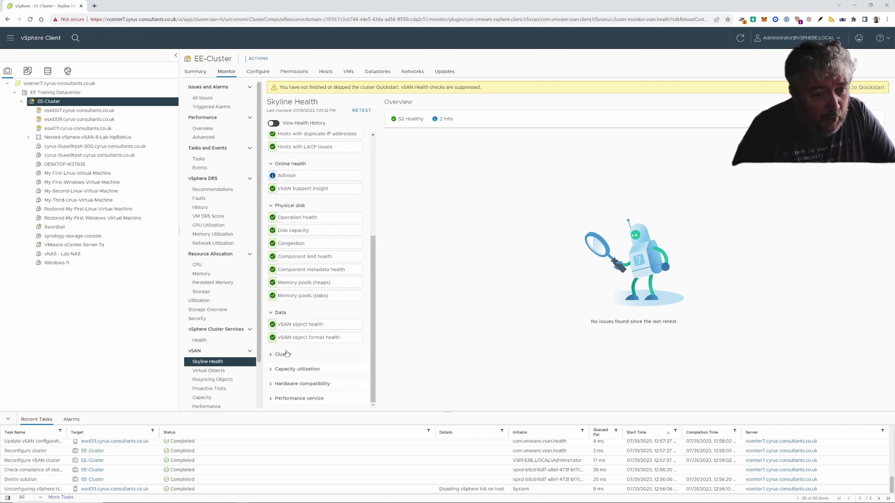
- Expand the Cluster, Capacity utilization, Hardware compatibility and Performance service groups, then return to the top
click(271, 356)
scroll(272, 361, down, 4)
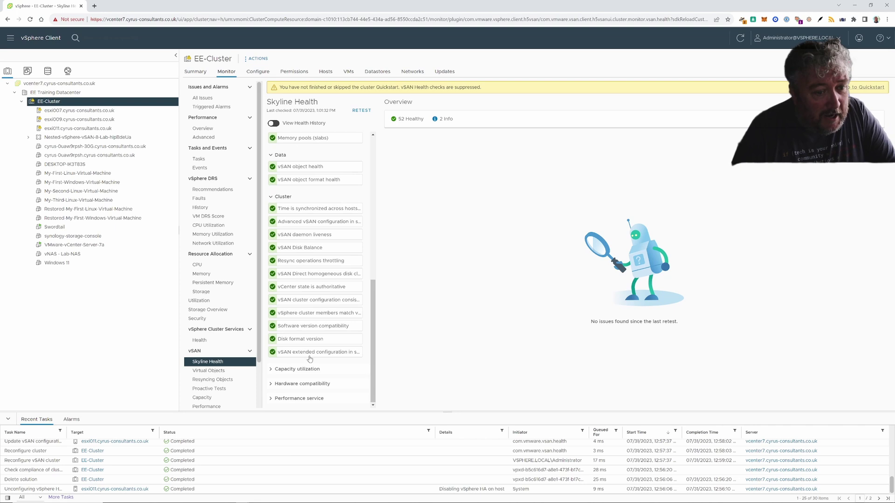
click(273, 369)
scroll(274, 370, down, 1)
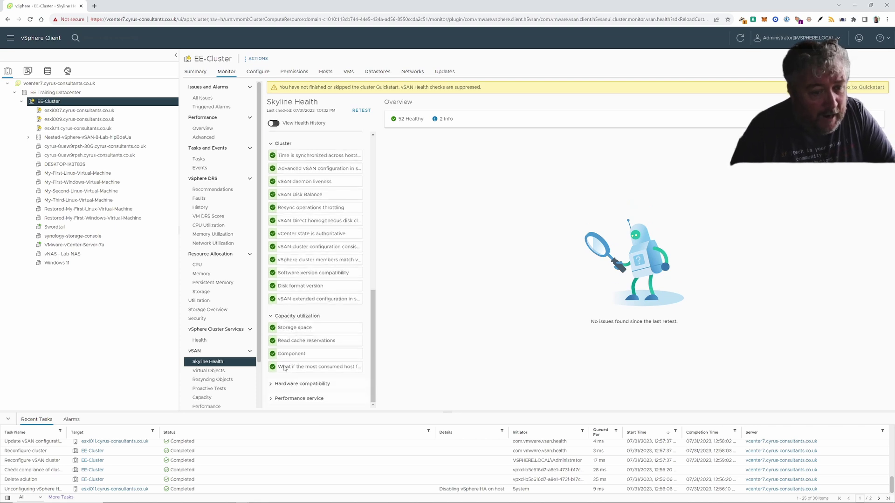
click(274, 384)
scroll(289, 379, down, 3)
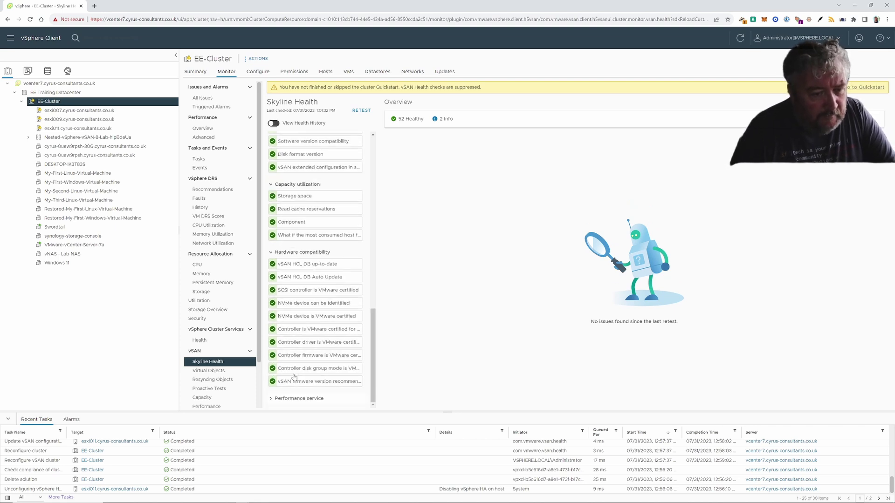
click(276, 398)
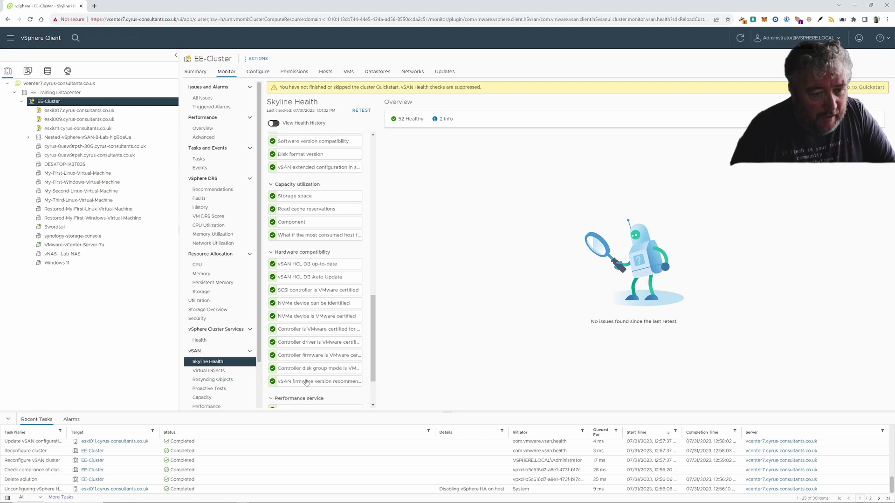
scroll(306, 382, up, 10)
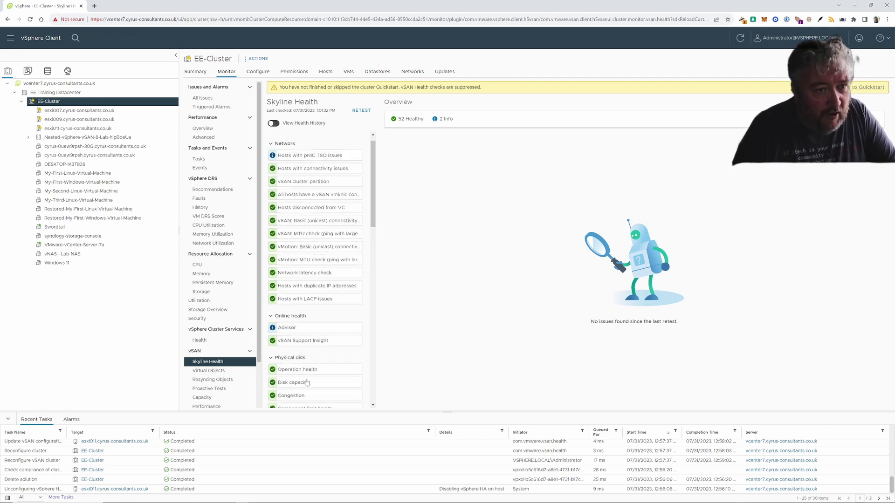
- Rerun the vSAN health checks with online health included
click(361, 111)
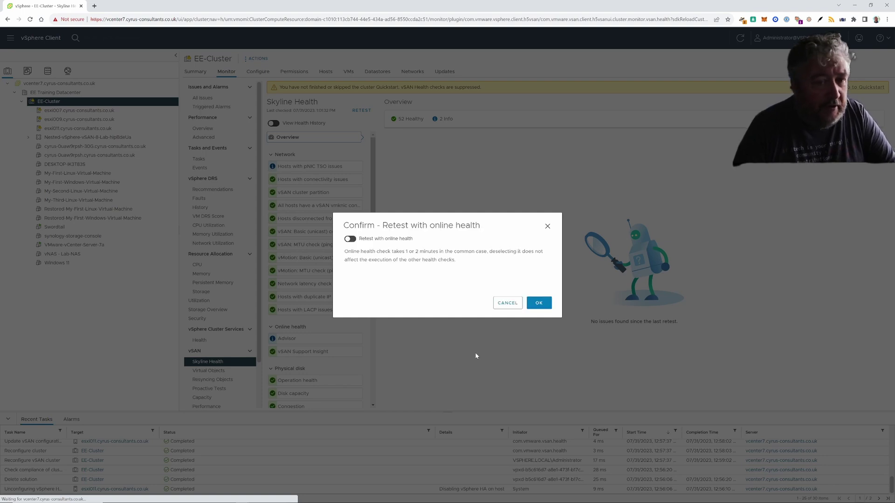
click(350, 239)
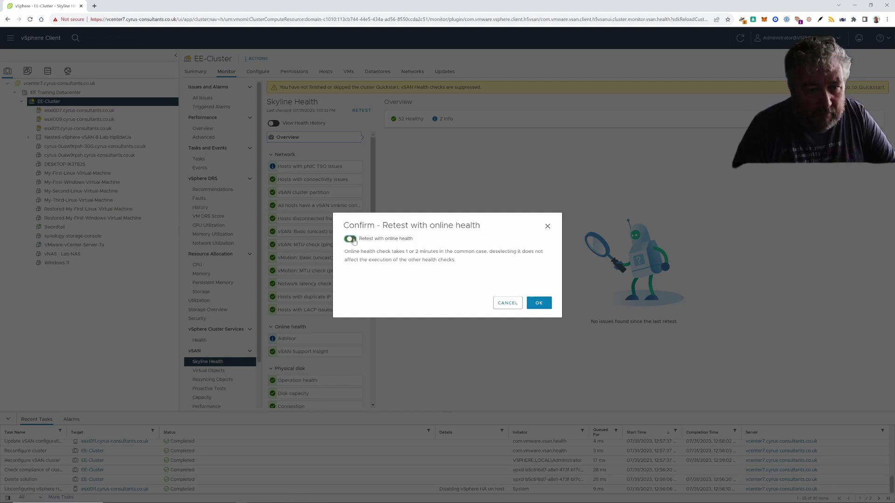
click(539, 303)
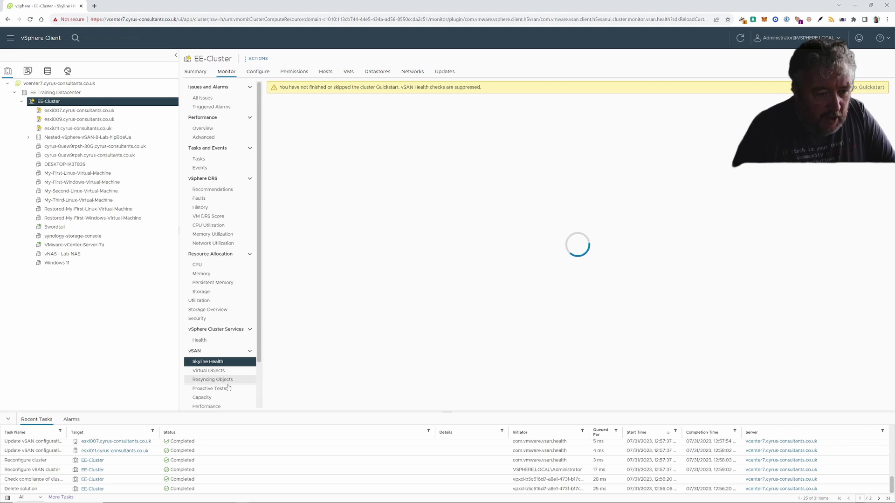
- Review vSAN capacity usage and performance charts, then open EE-Cluster's Configure page showing DRS on
click(213, 397)
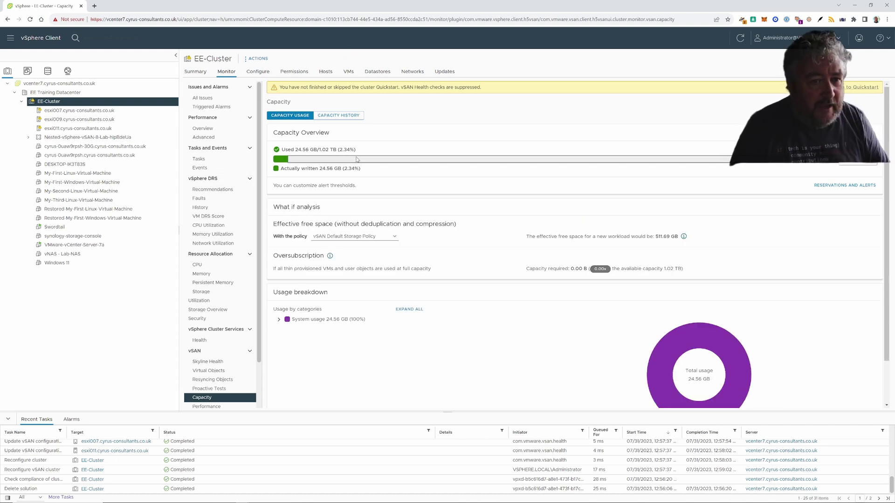
scroll(403, 285, down, 1)
scroll(403, 285, down, 1)
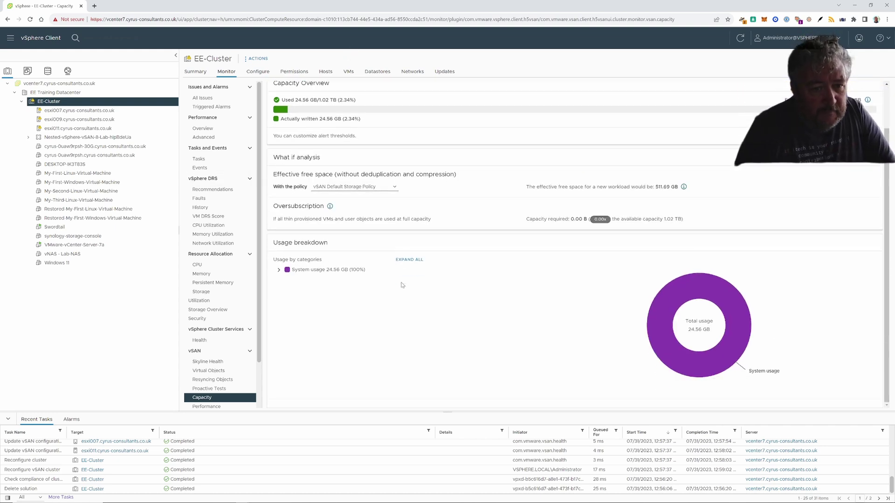
click(227, 410)
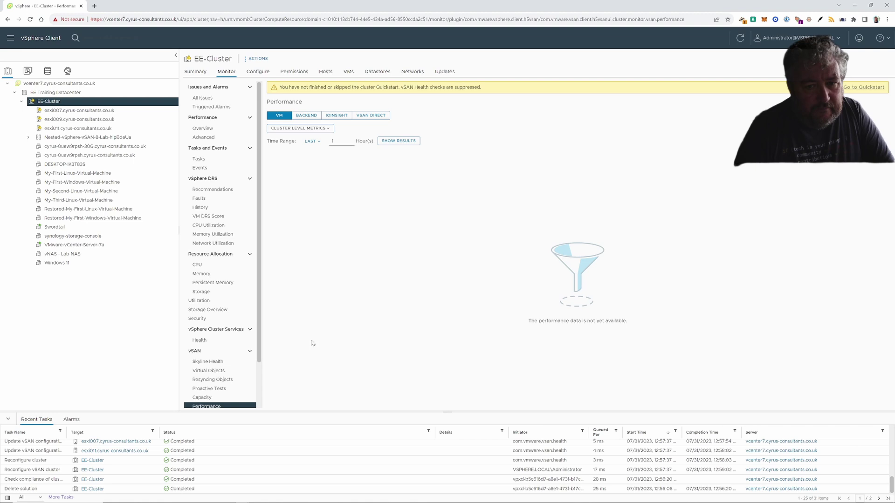
click(257, 72)
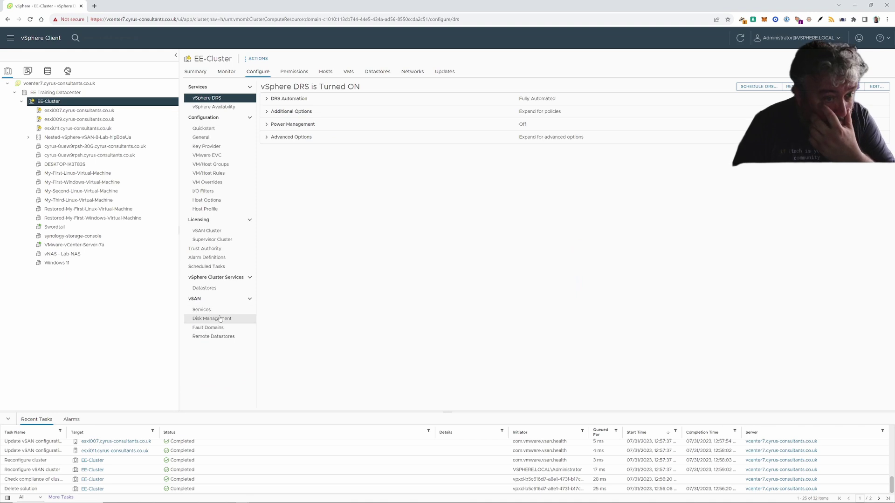
- Review EE-Cluster's vSAN services and network details, leaving the advanced options unchanged
click(218, 311)
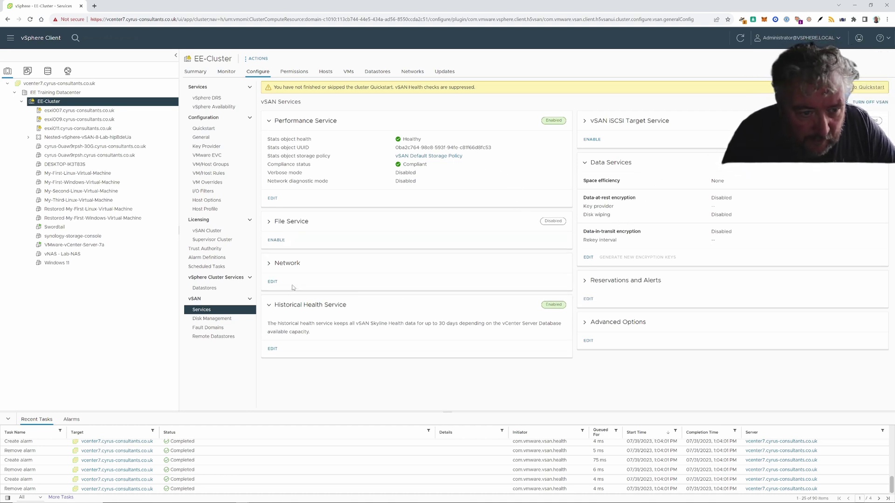
click(269, 264)
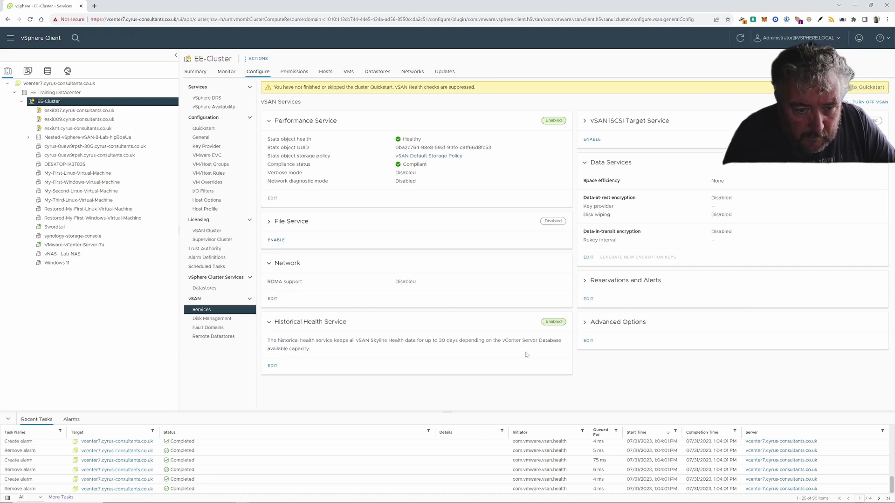
click(588, 340)
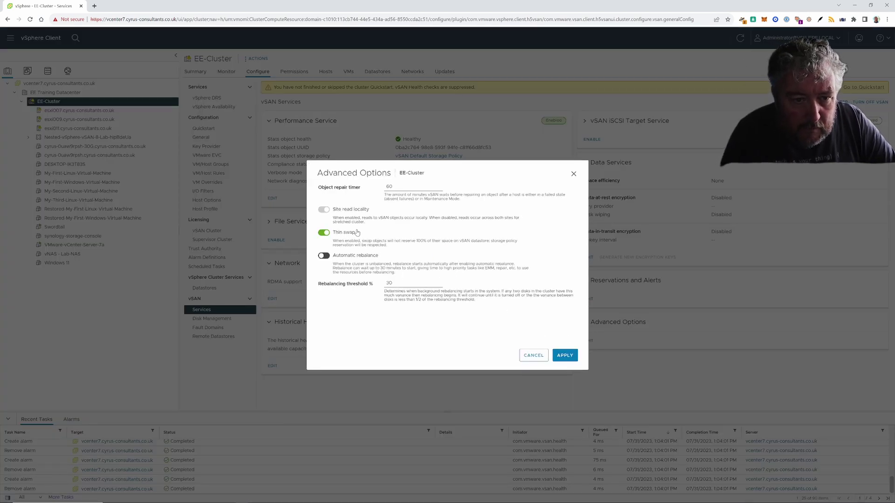
click(530, 356)
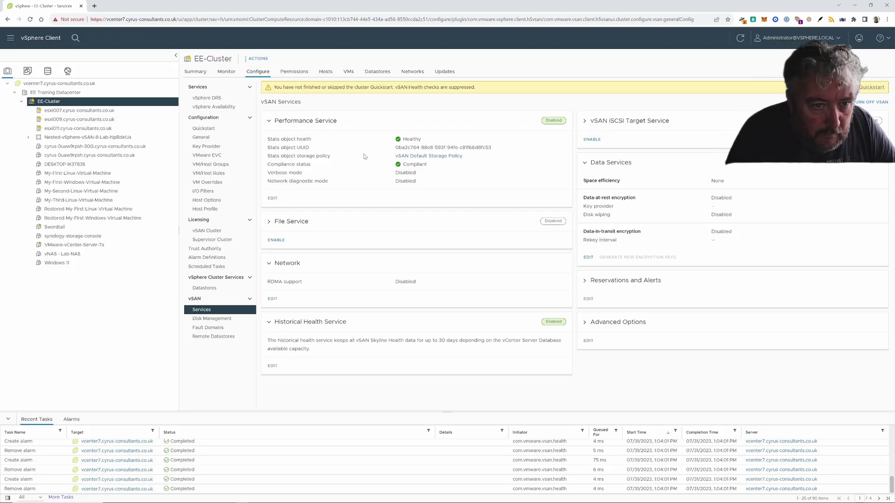
- Enable network diagnostic mode in the vSAN Performance Service, check Disk Management, then select DESKTOP-IK3T83S
click(273, 199)
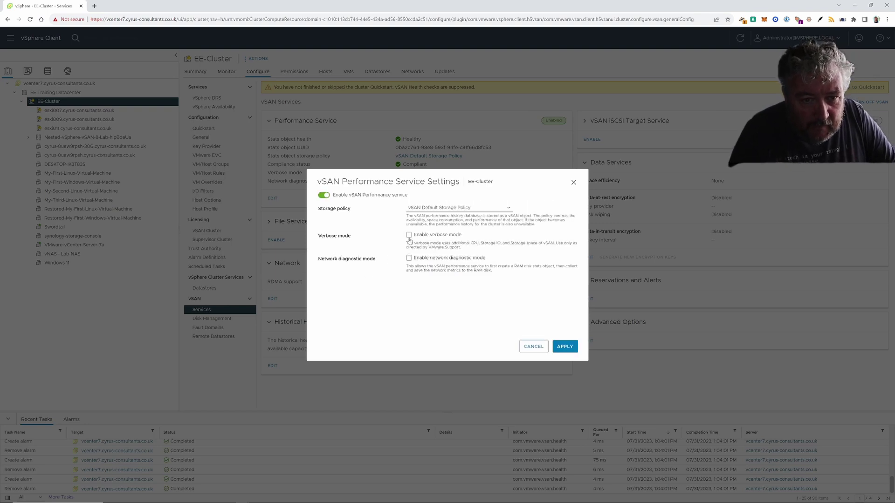
click(409, 258)
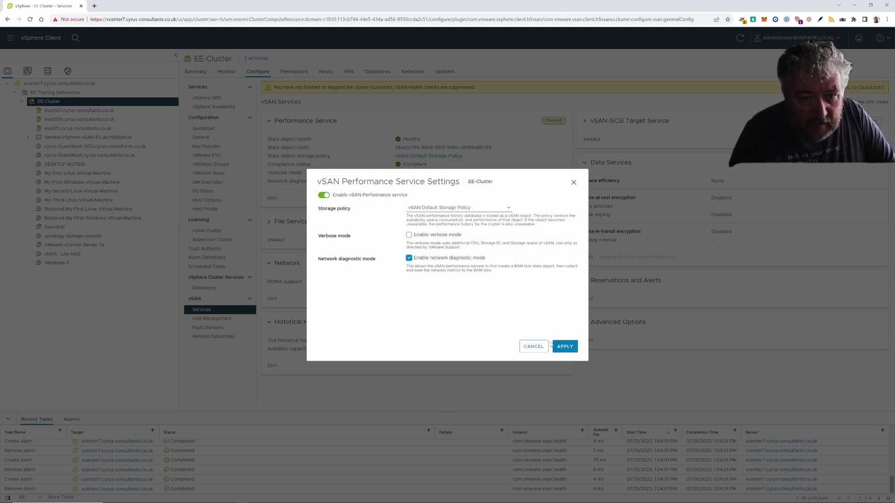
click(563, 346)
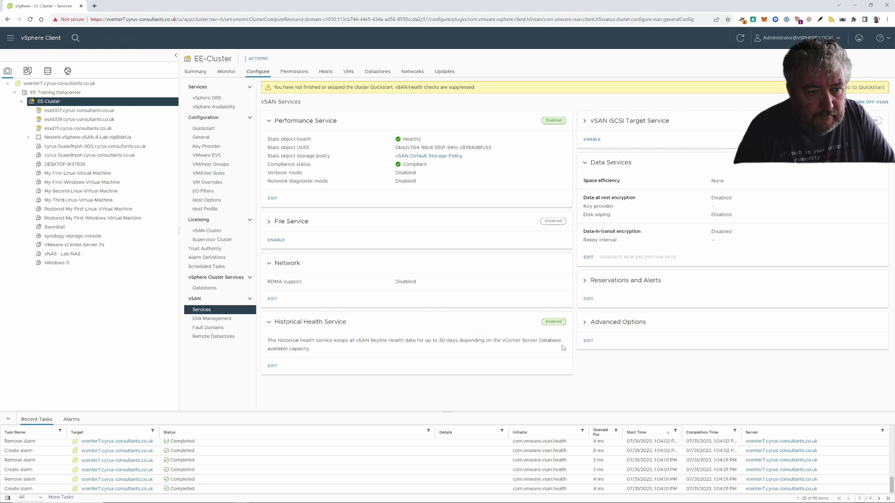
click(222, 321)
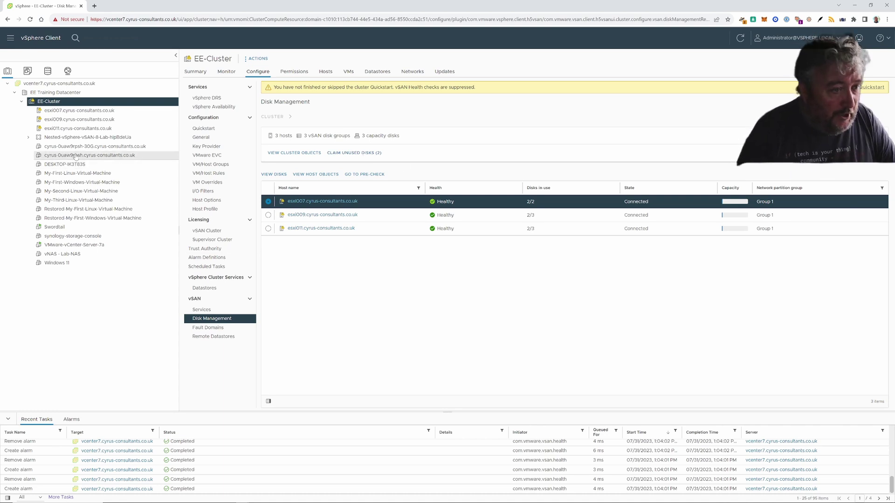
click(60, 164)
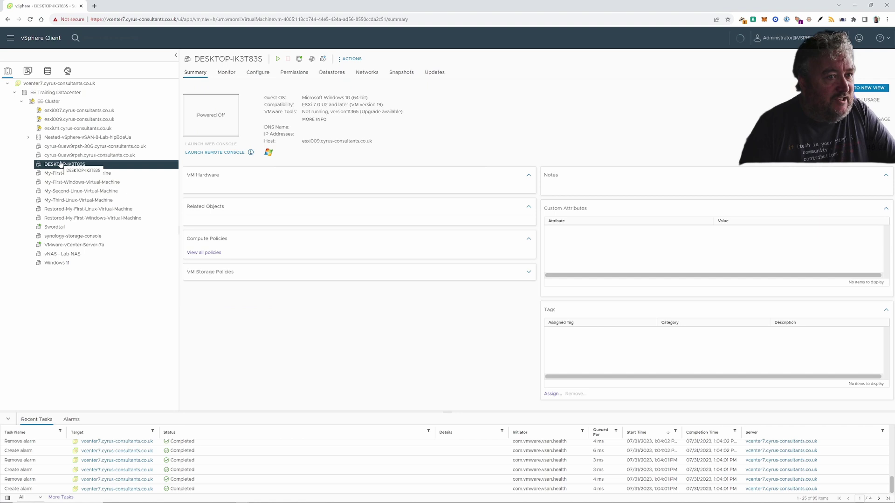
- Start cloning DESKTOP-IK3T83S to a new virtual machine and enter the clone's name
right_click(60, 166)
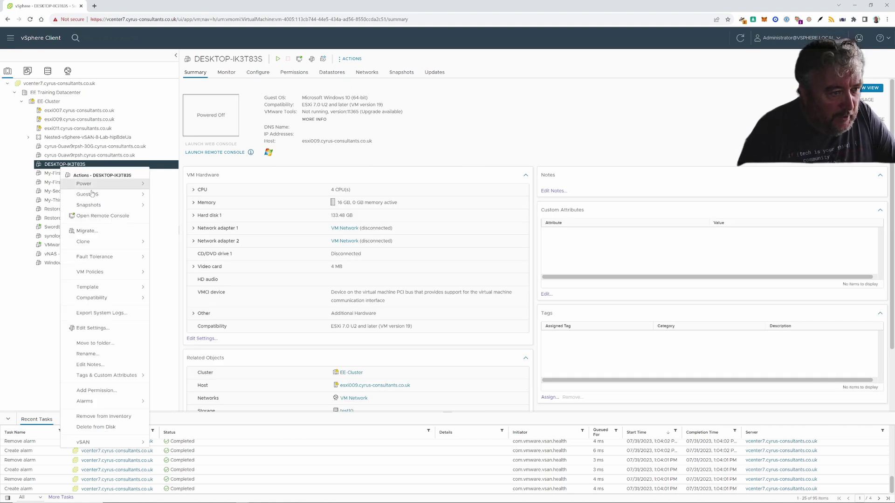
mouse_move(106, 247)
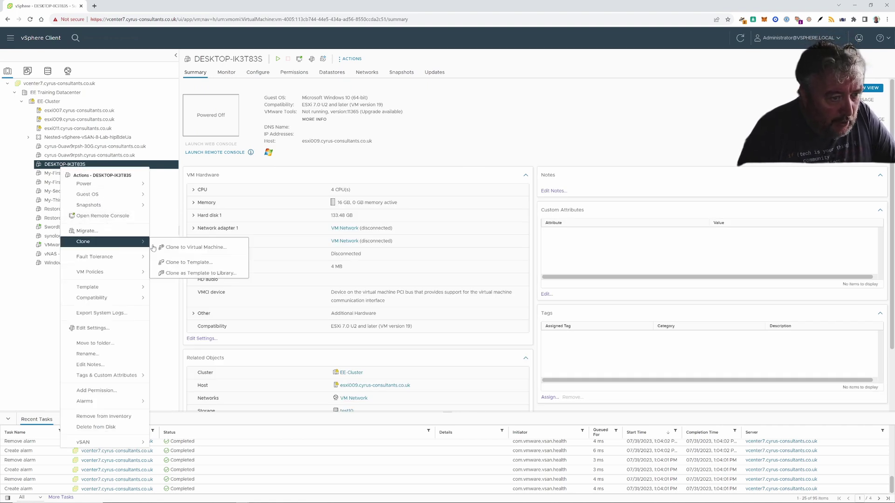
click(205, 247)
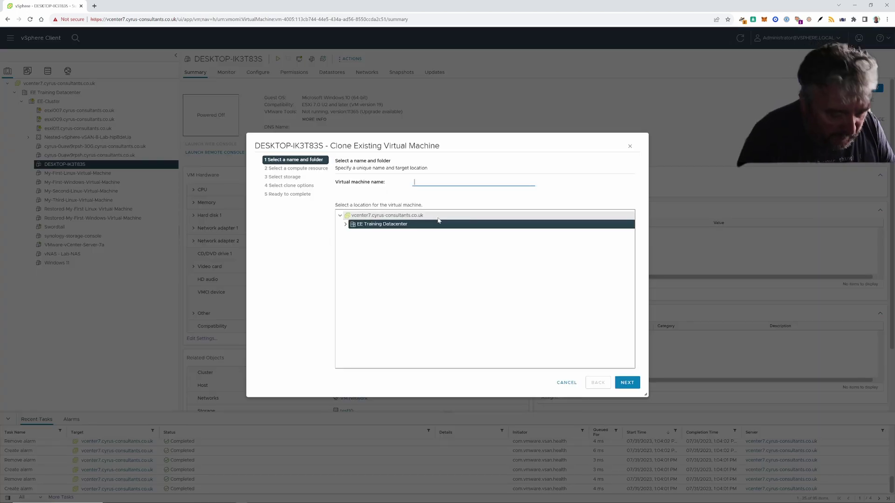
text(DESK)
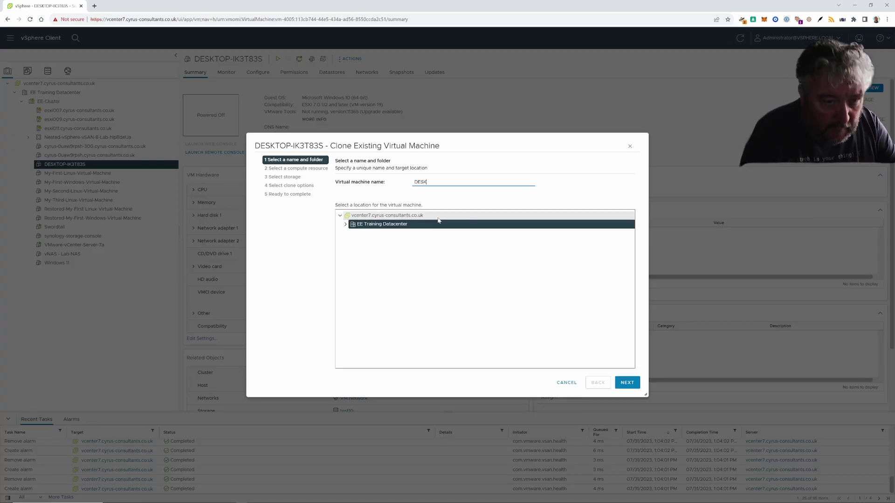
text(TOP=IK3T83SA)
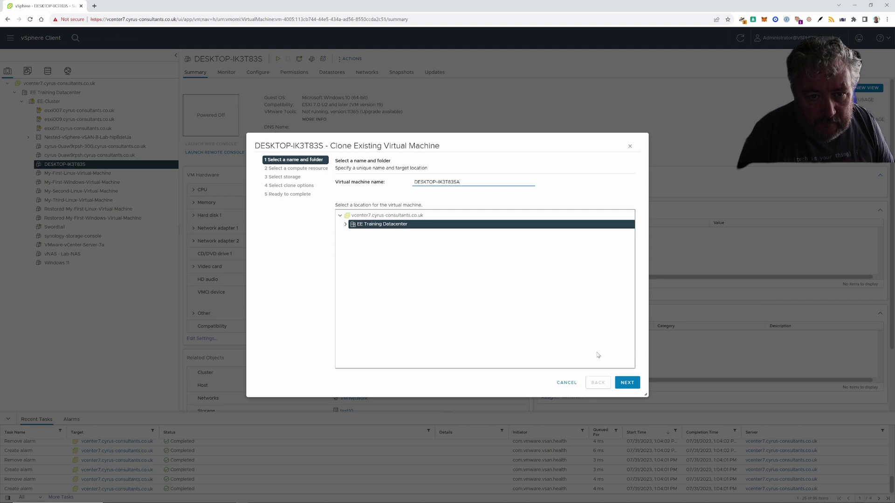
click(624, 381)
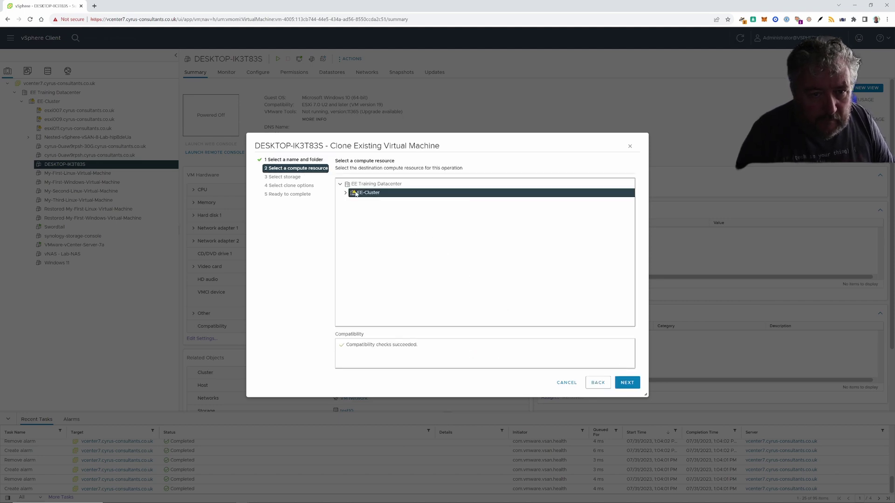
- Place the clone on host esxi007 in EE-Cluster with vsanDatastore storage and finish the wizard
click(345, 192)
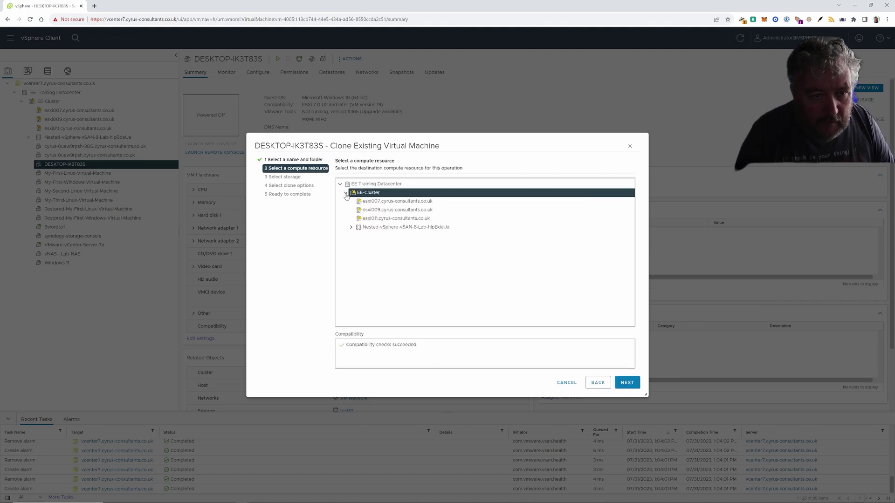
click(373, 201)
click(626, 382)
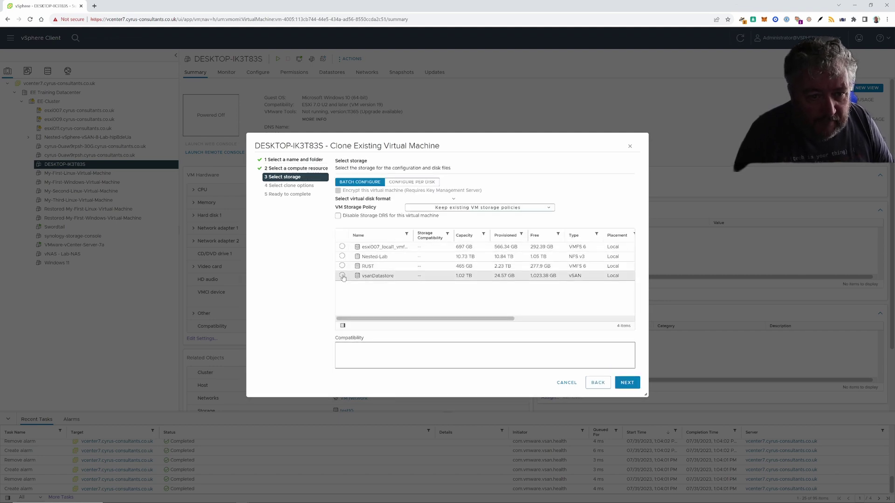
click(344, 276)
click(627, 383)
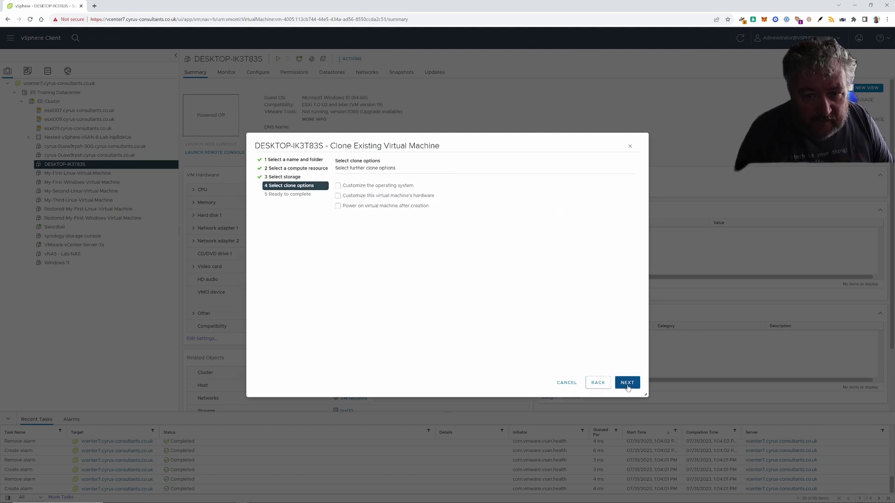
click(627, 385)
click(628, 385)
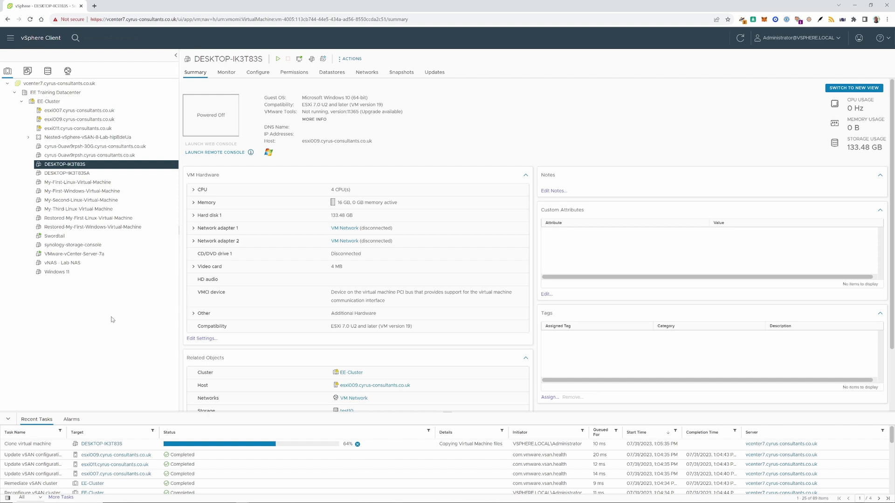
- Rename the clone to DESKTOP-IK3T83SA and power it on
right_click(65, 173)
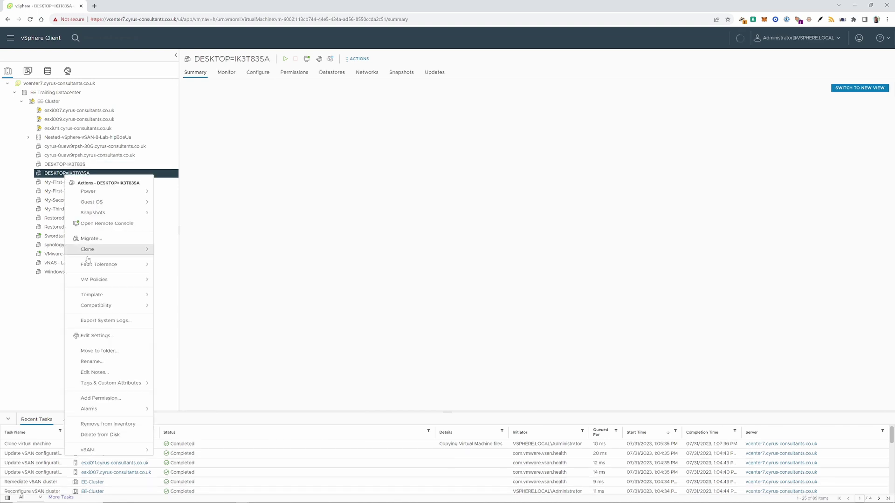
click(79, 363)
click(525, 292)
click(283, 59)
- Open the clone's web console and sign in to Windows with the account password
click(210, 143)
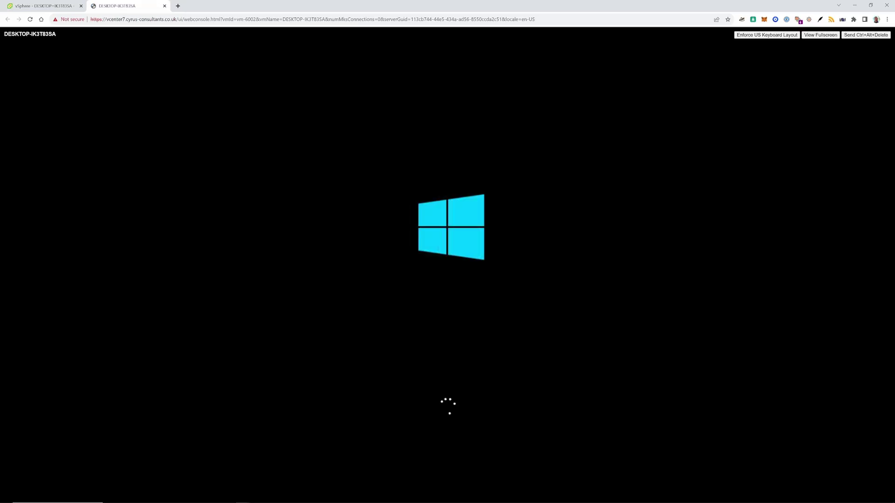
click(164, 5)
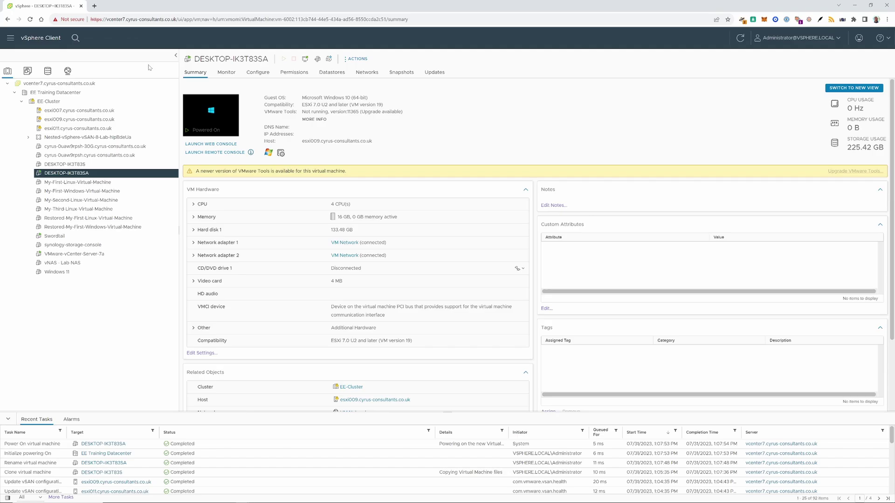
click(210, 143)
click(448, 329)
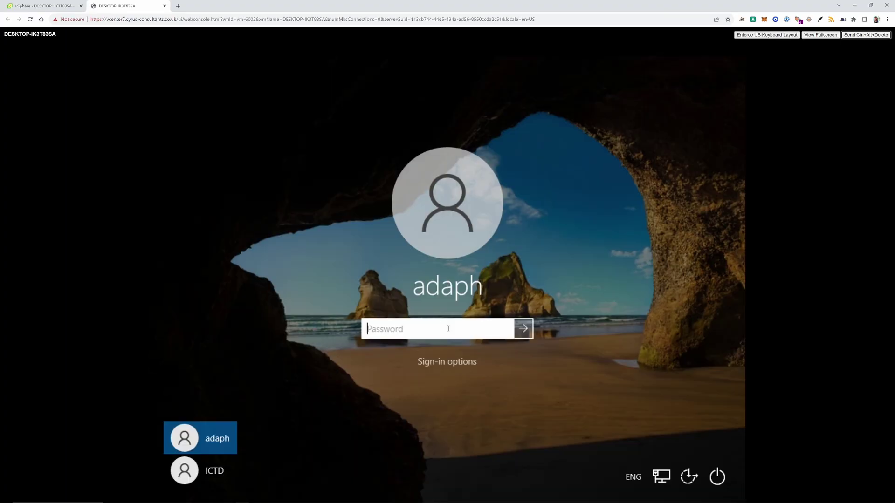
key(Return)
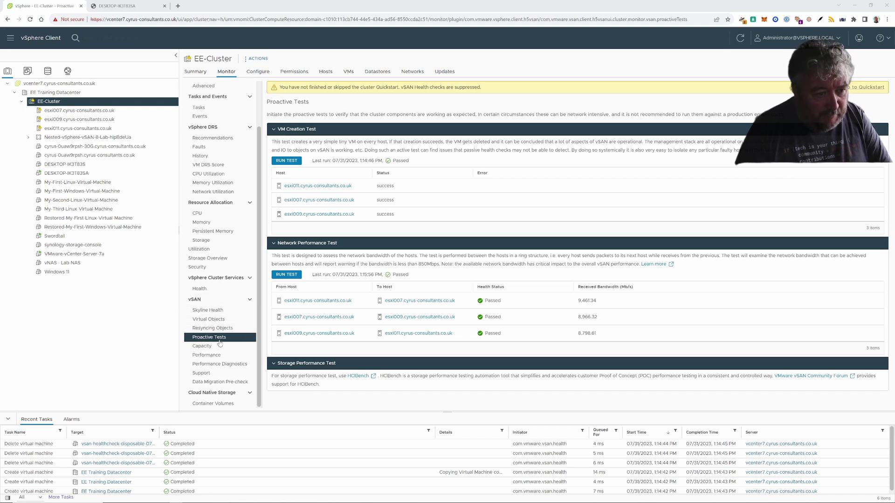
- Rerun the vSAN VM Creation Test on EE-Cluster
click(292, 161)
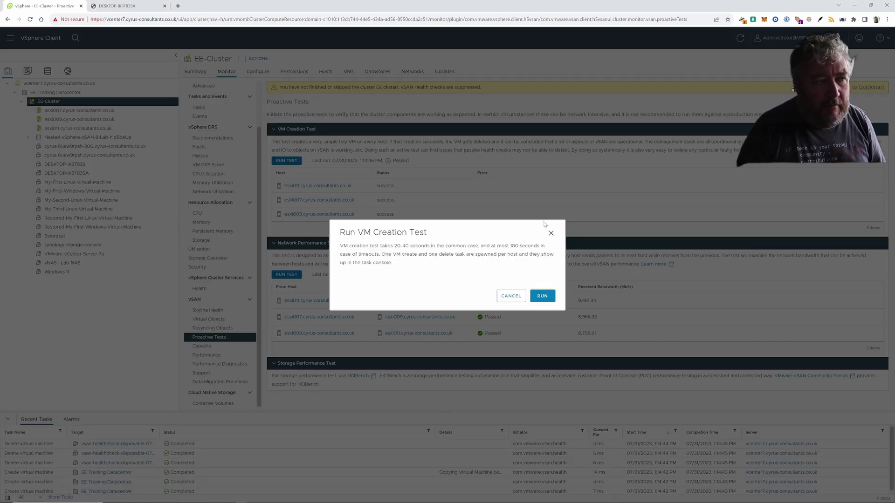
click(542, 296)
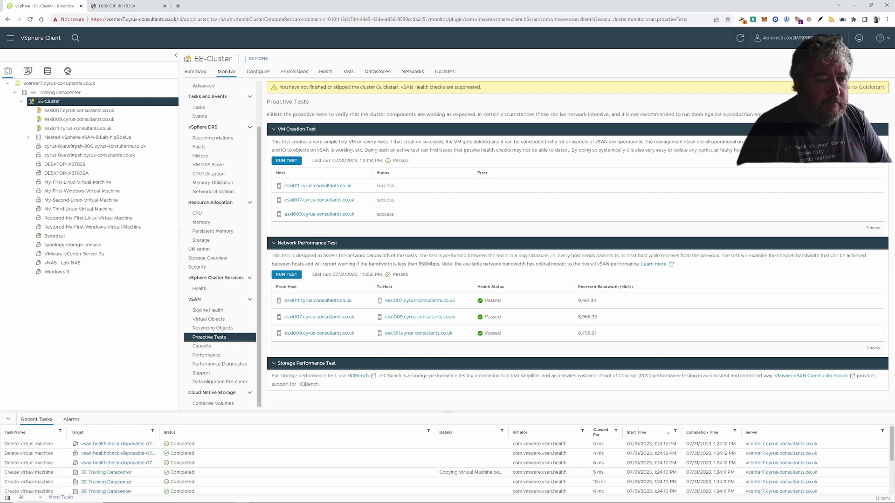
- Switch to the DESKTOP-IK3T83SA console to view CrystalDiskMark's 3523.13 MB/s read and 4072.70 MB/s write results
key(ctrl+Tab)
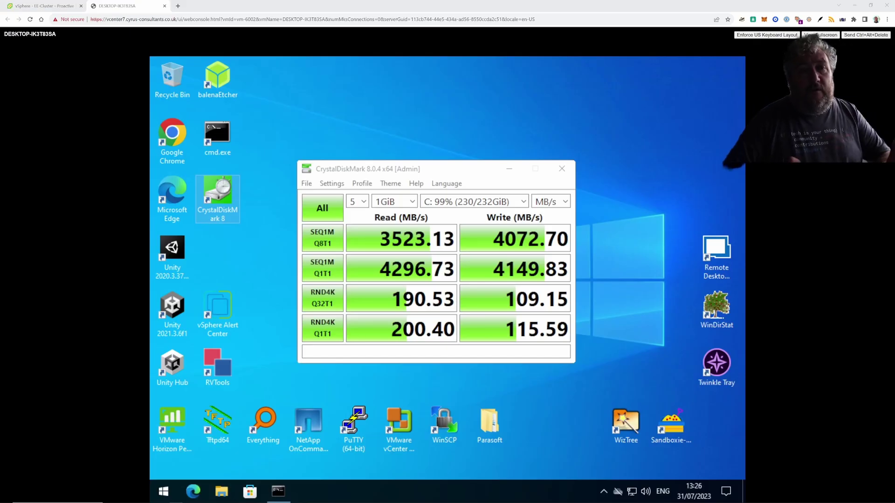